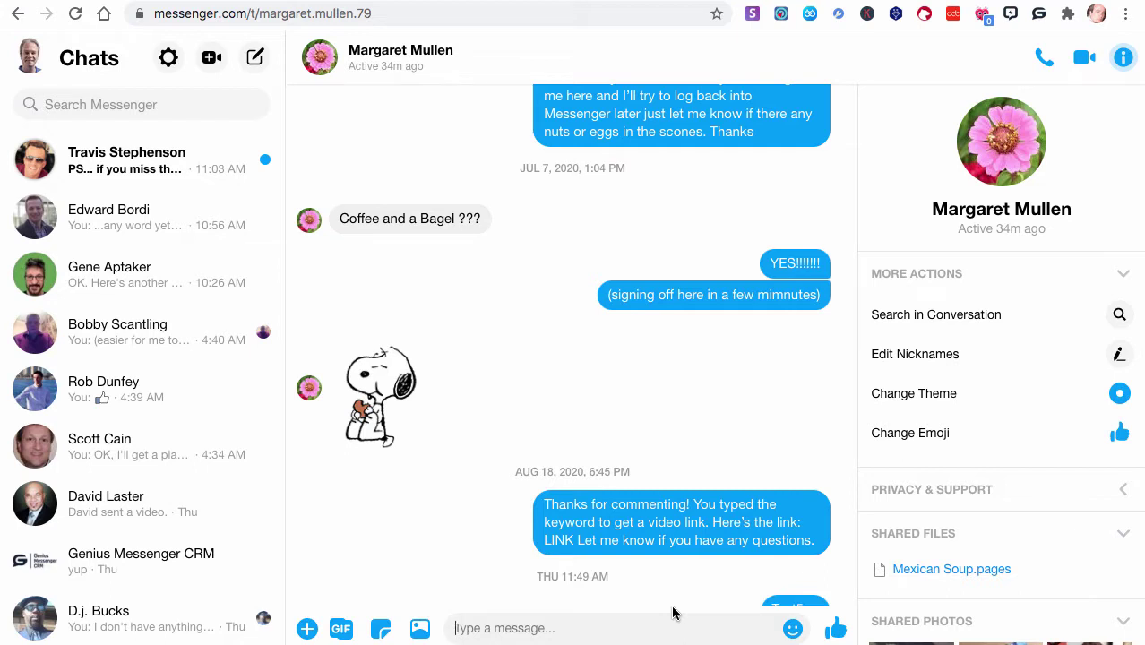
Bring up the Genius Messenger CRM login form, briefly switching to Forgot Password and back
left_click(1039, 17)
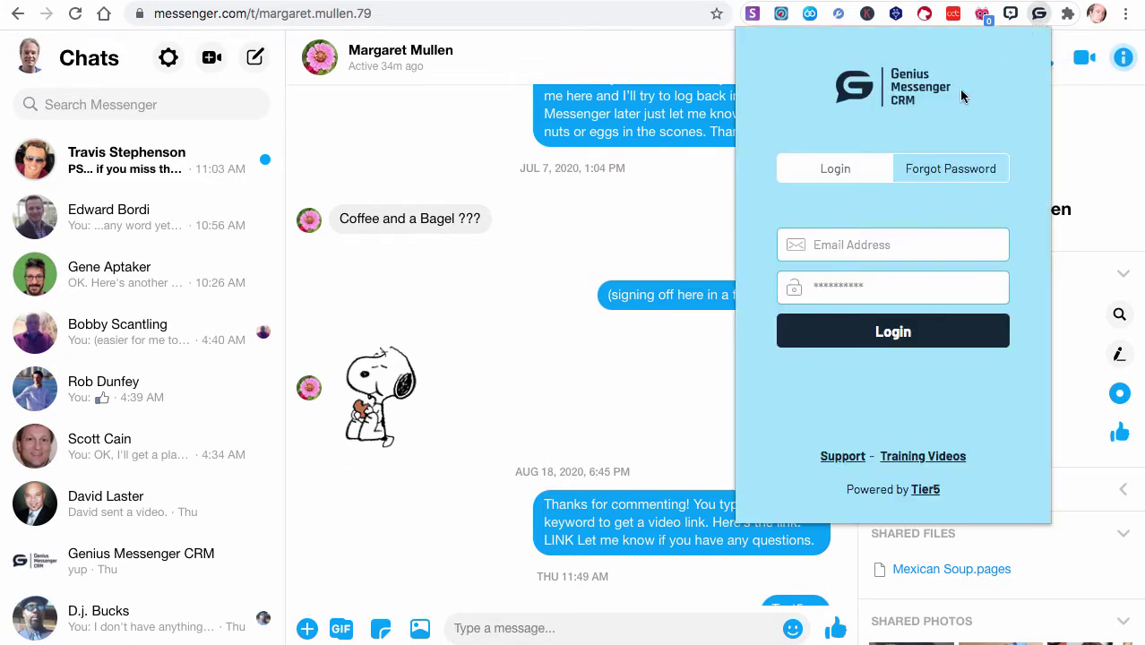
left_click(933, 174)
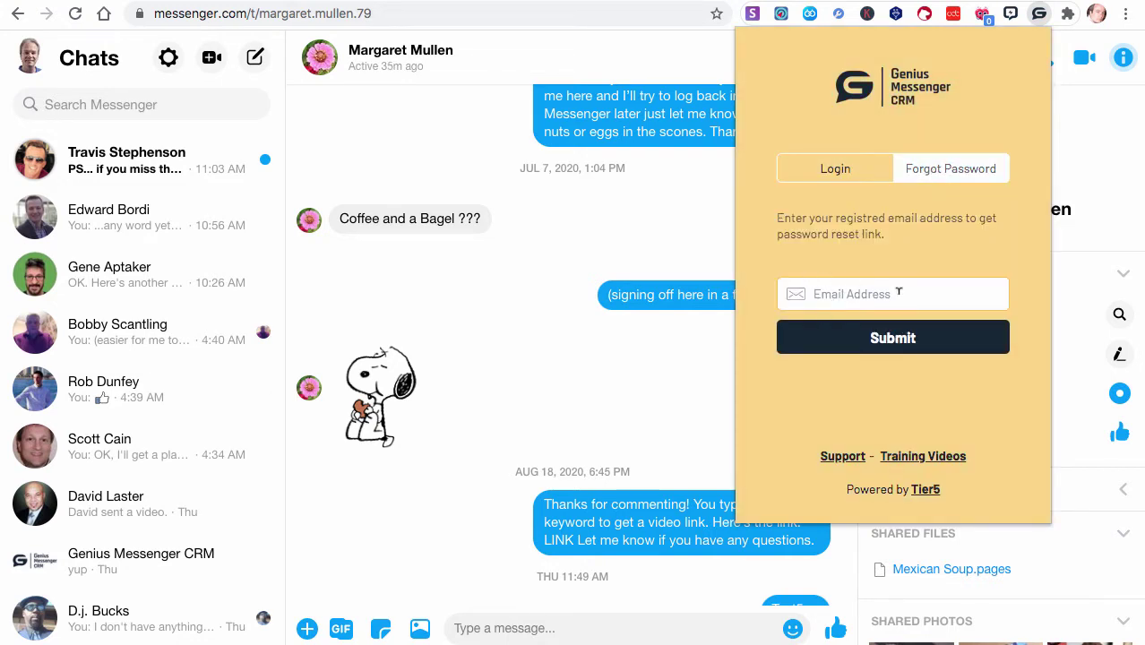
left_click(841, 171)
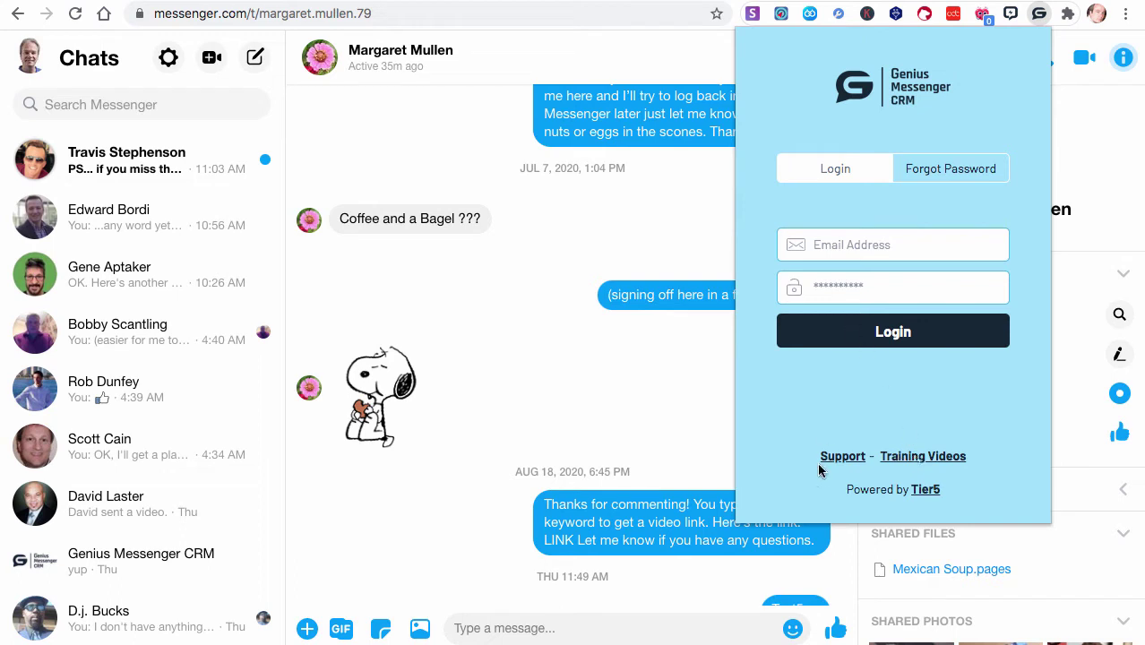
Fill in the saved account e-mail and type the account password
left_click(871, 248)
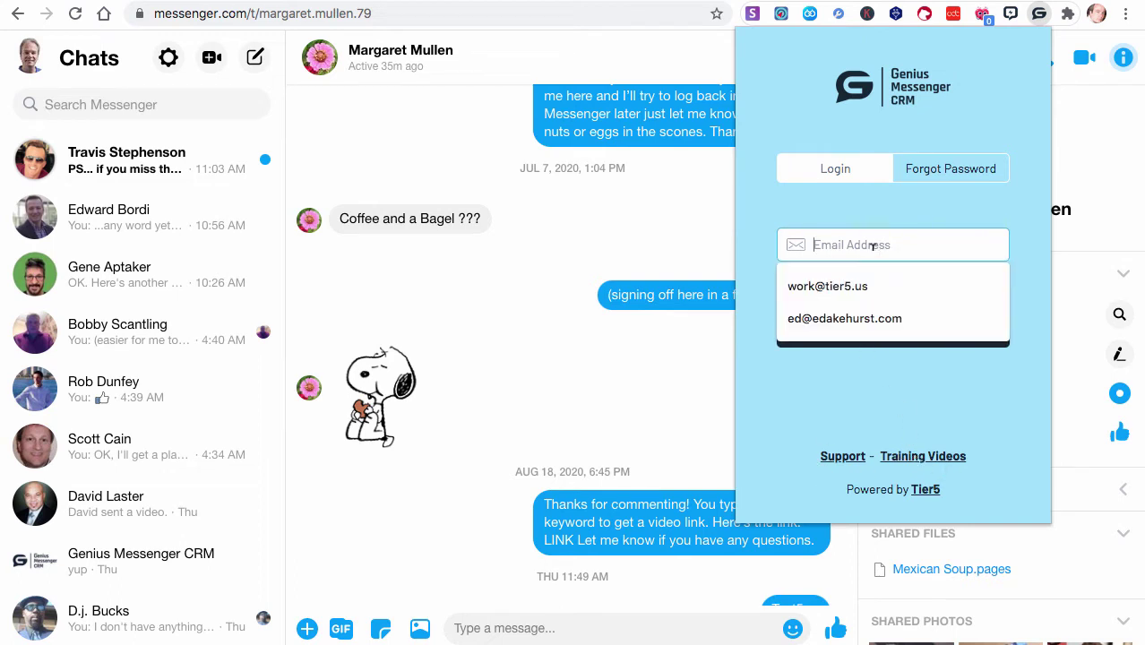
left_click(843, 290)
left_click(826, 299)
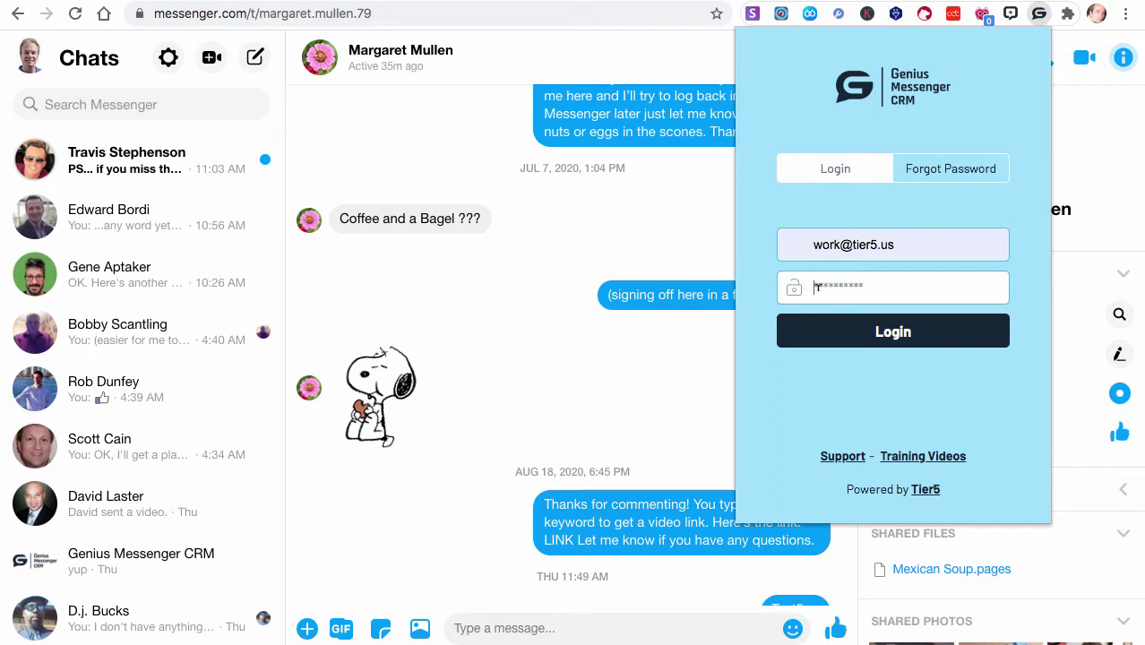
type("*")
key("ctrl+v")
key("ctrl+a")
type("******")
Log in, then open the change-password form and close it without changes
left_click(894, 335)
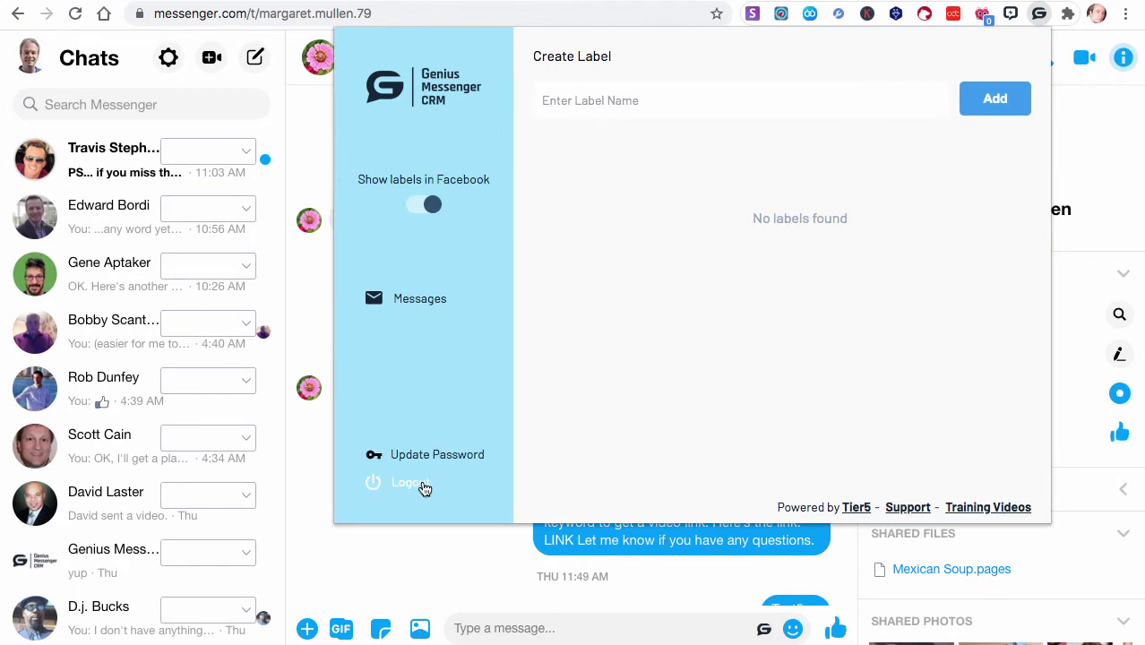
left_click(414, 455)
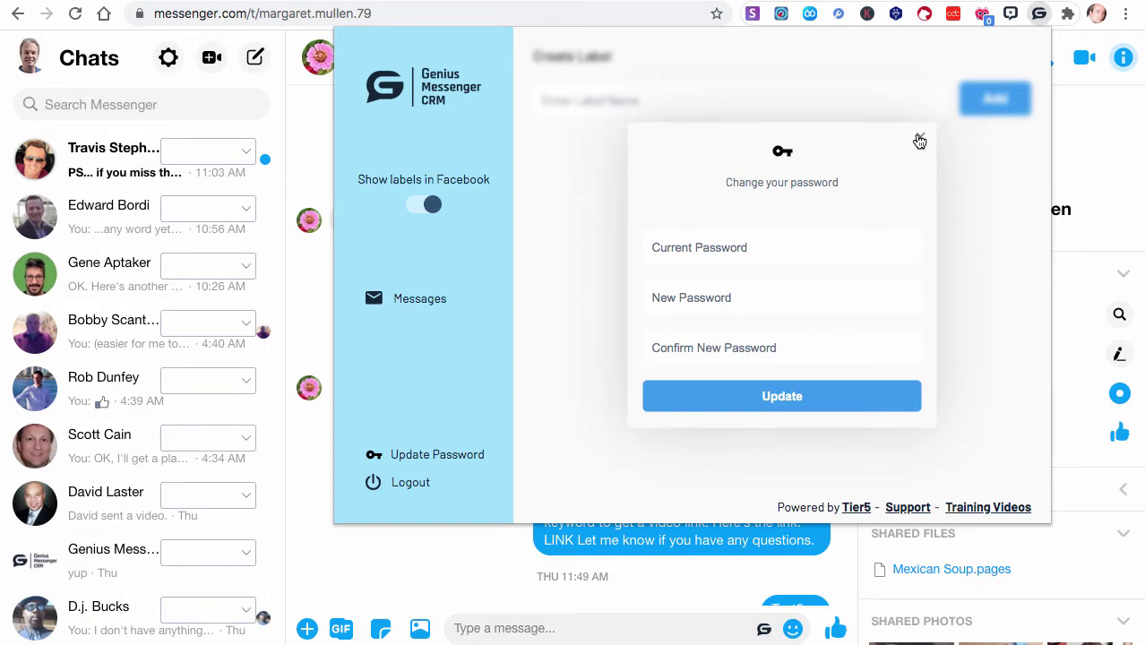
left_click(919, 141)
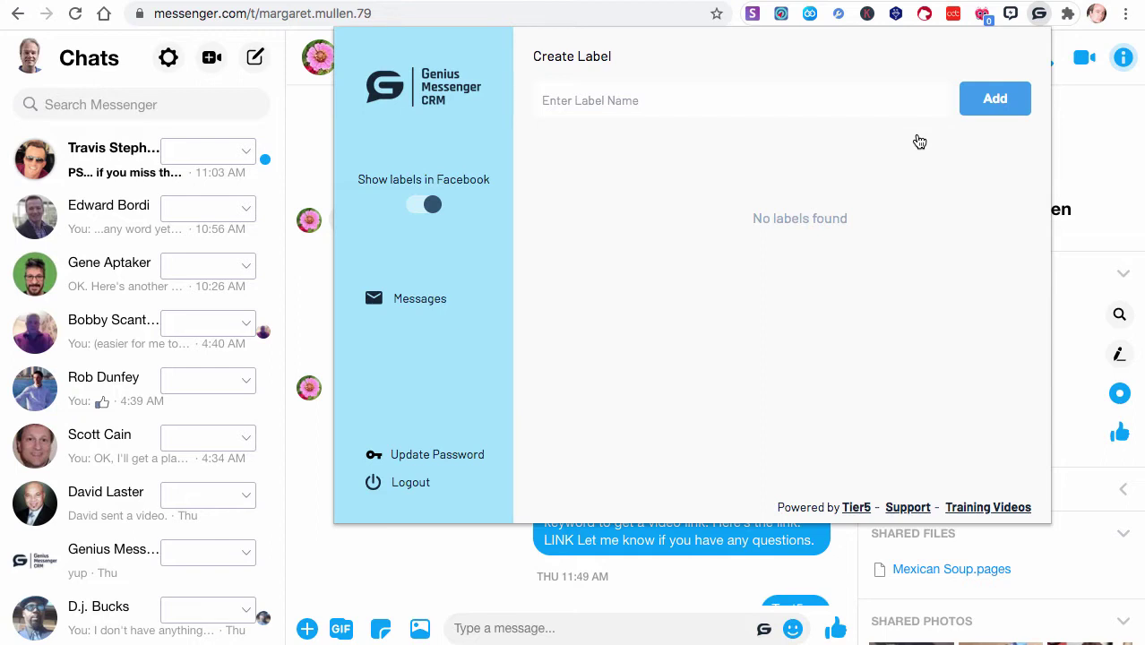
left_click(1036, 24)
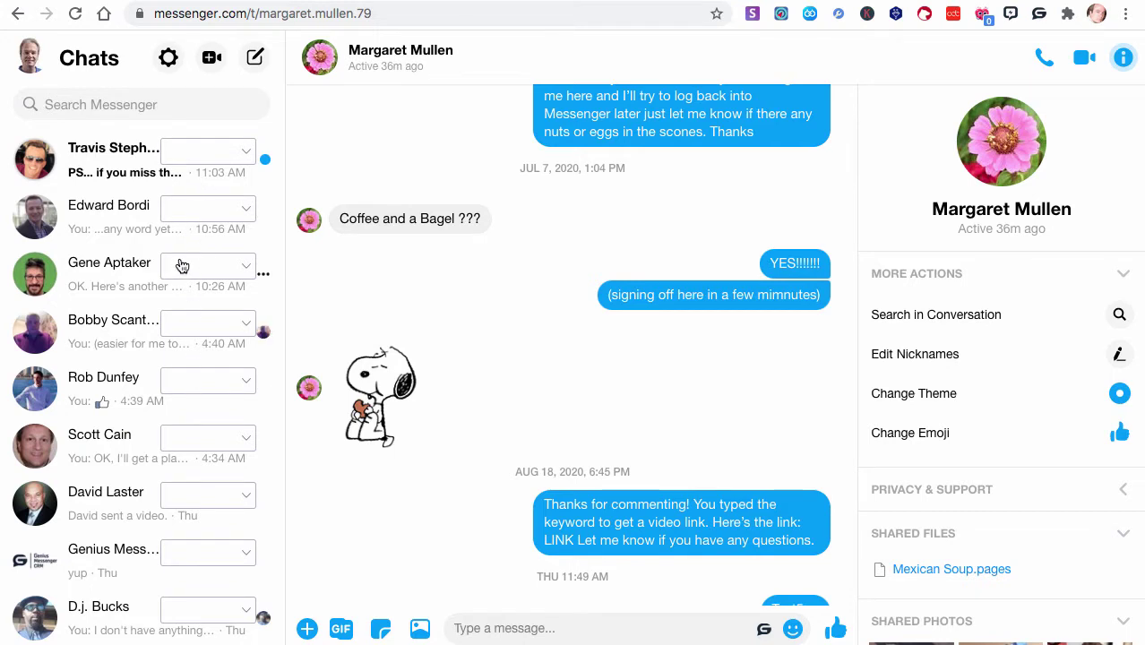
left_click(1039, 13)
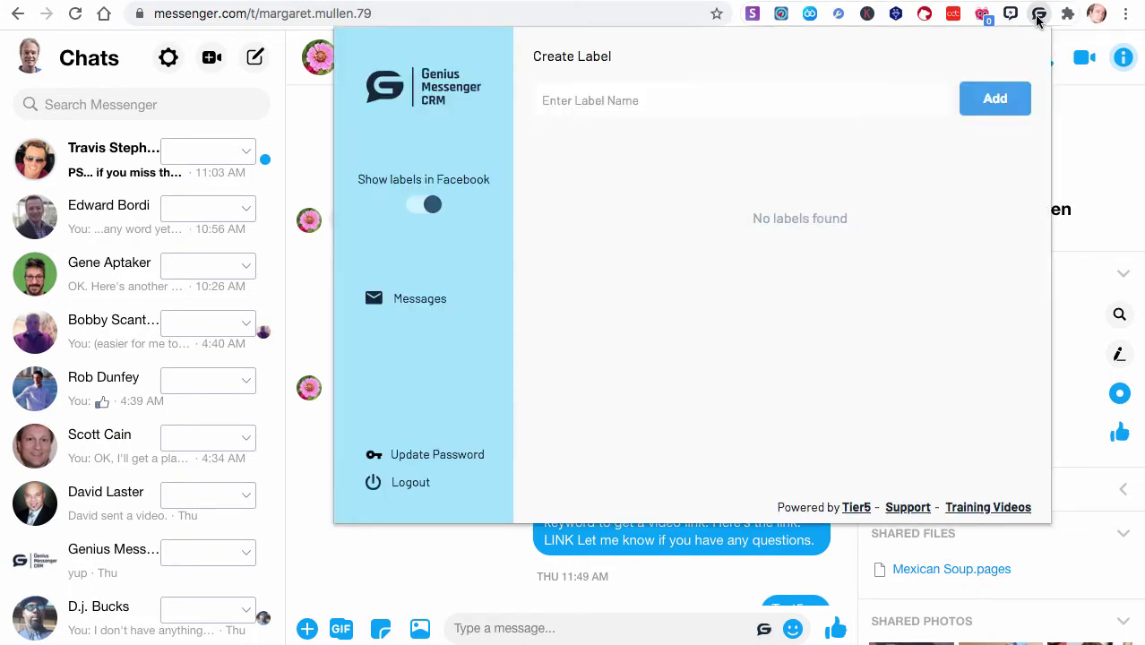
left_click_drag(362, 174, 448, 234)
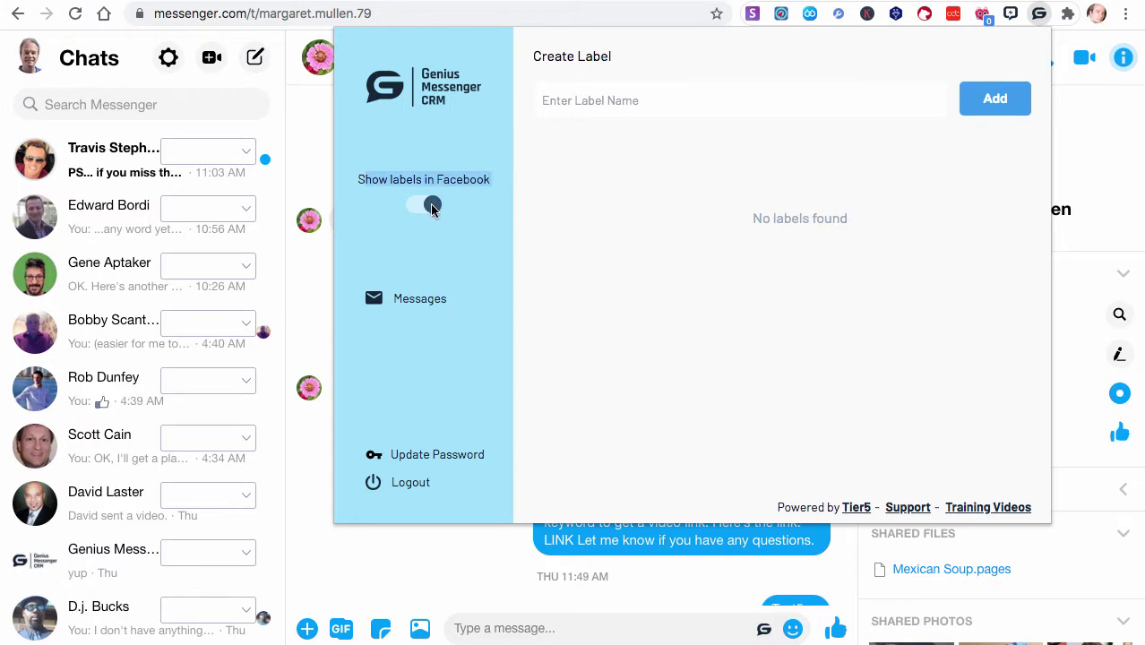
left_click(430, 205)
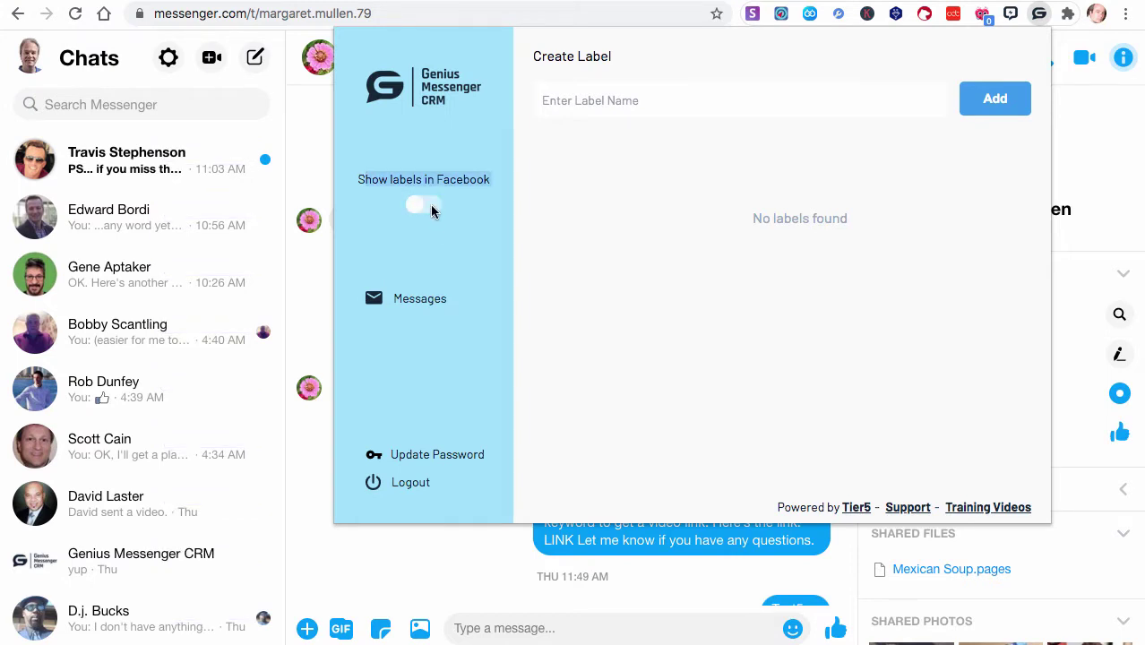
left_click(415, 208)
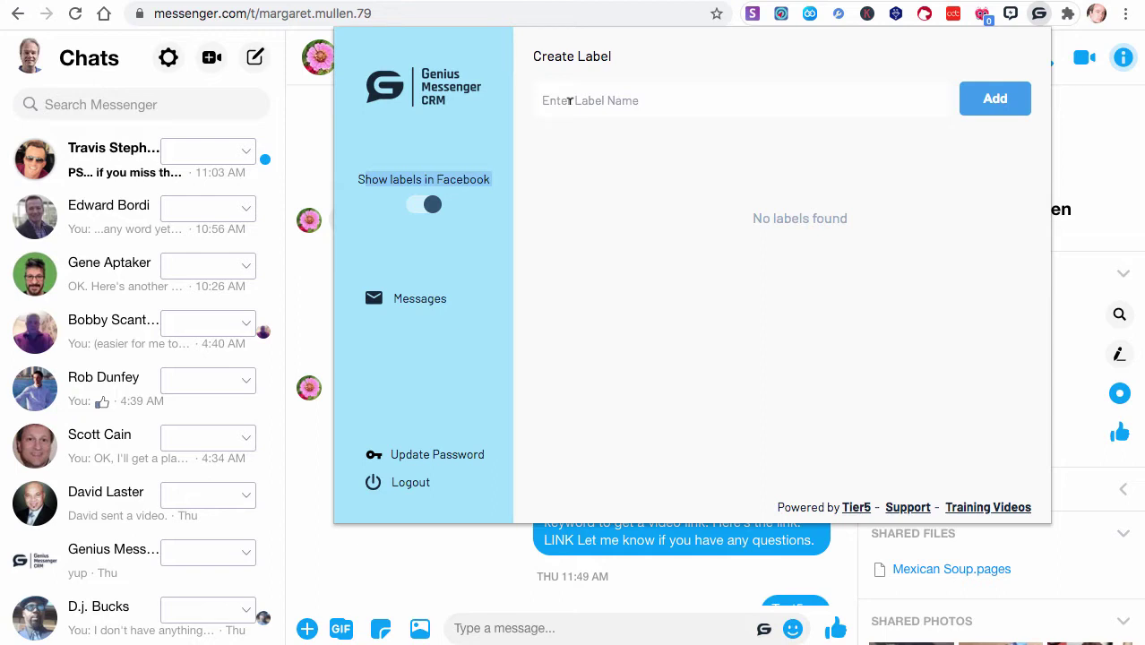
Add the labels Prospect, Cold Lead and Warm Lead
left_click(599, 93)
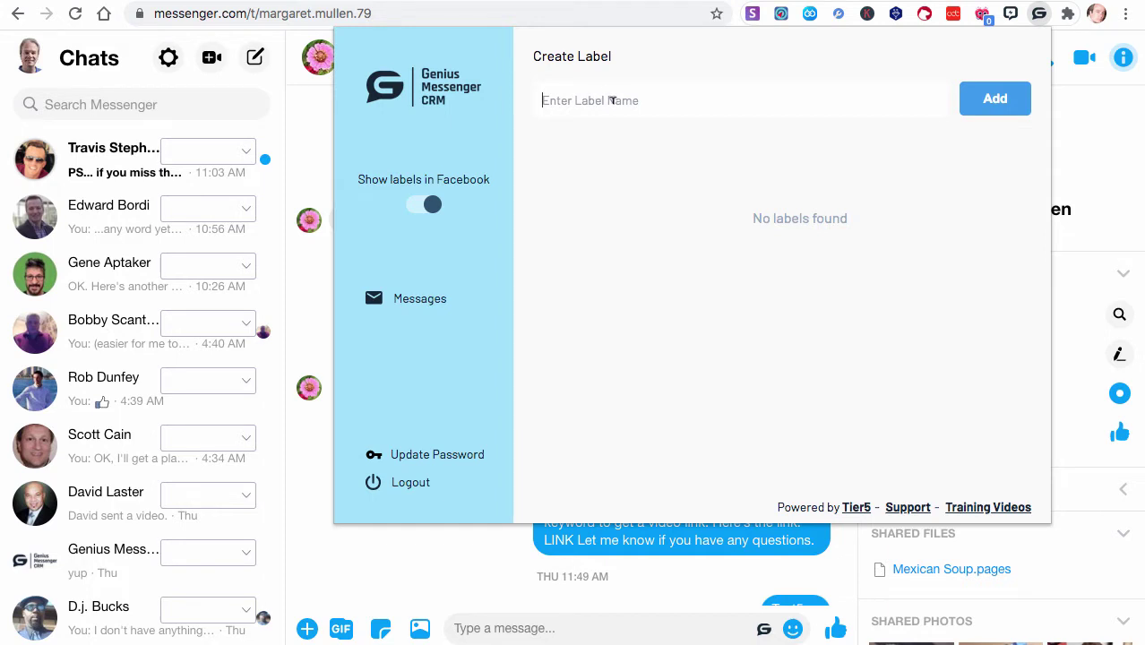
type("Prospect")
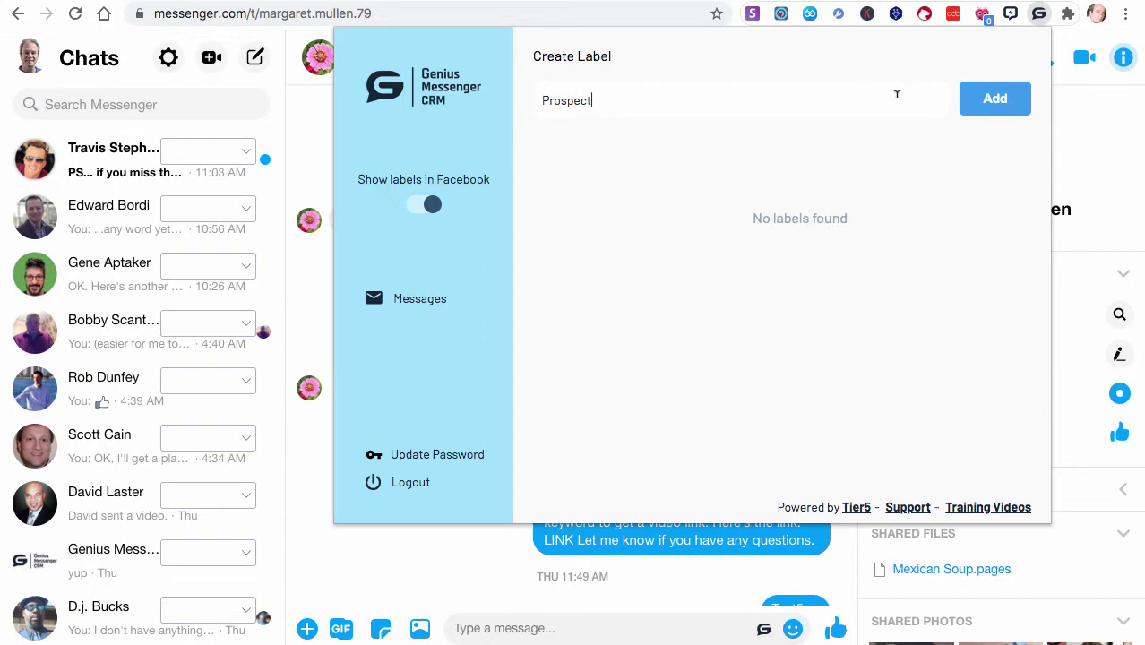
left_click(989, 106)
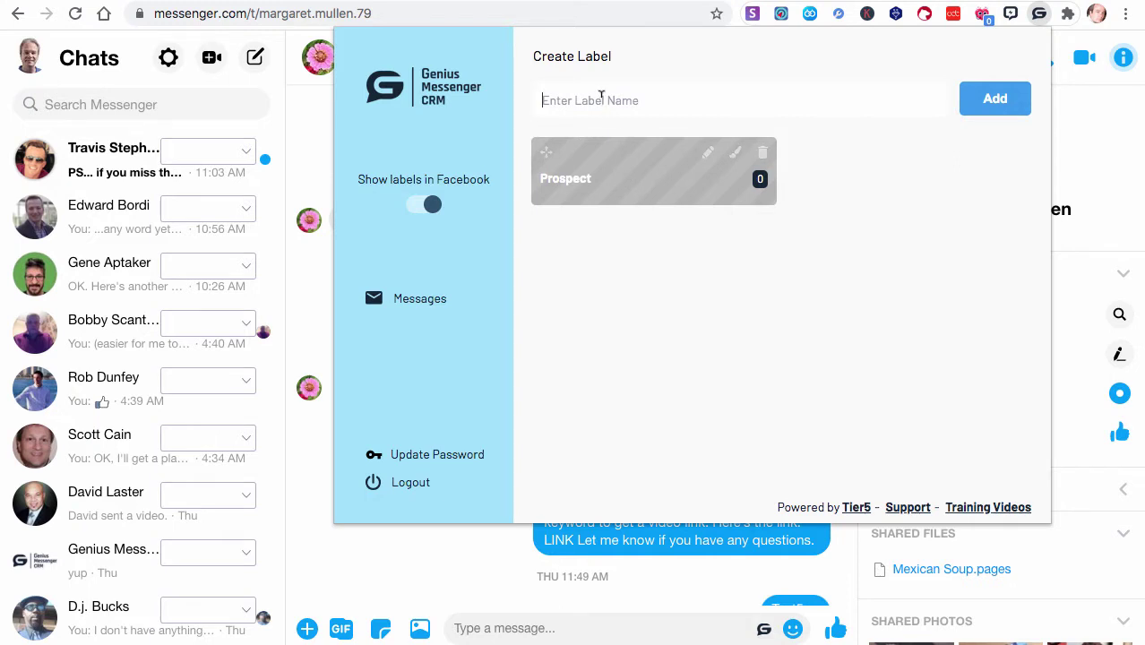
type("Cold Lead")
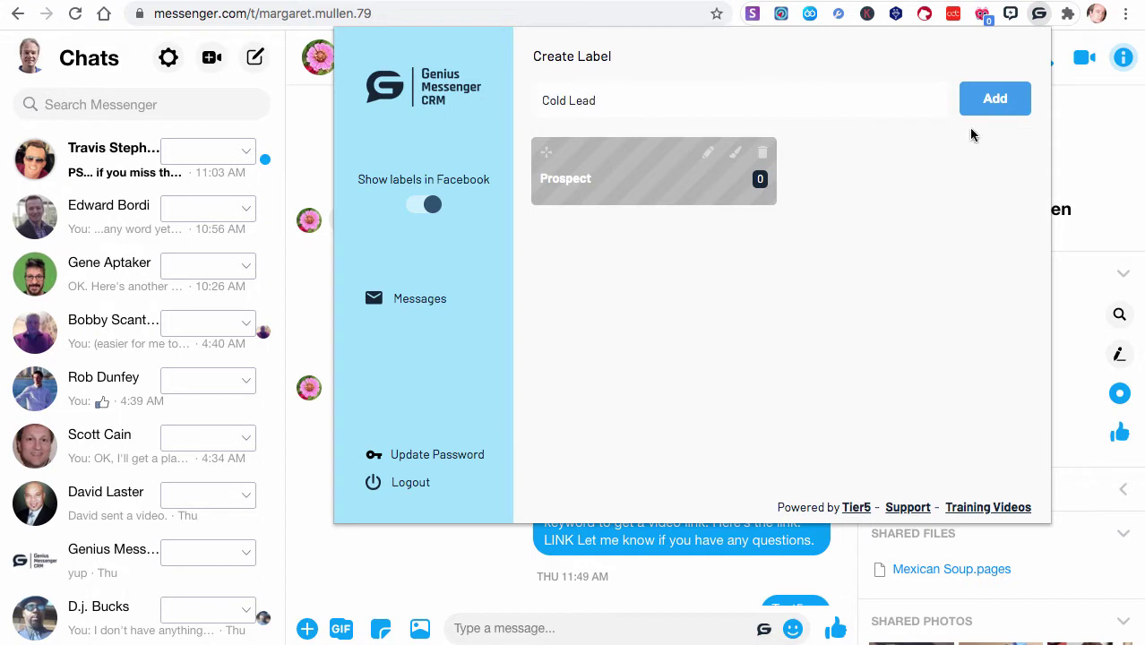
left_click(997, 109)
left_click(632, 91)
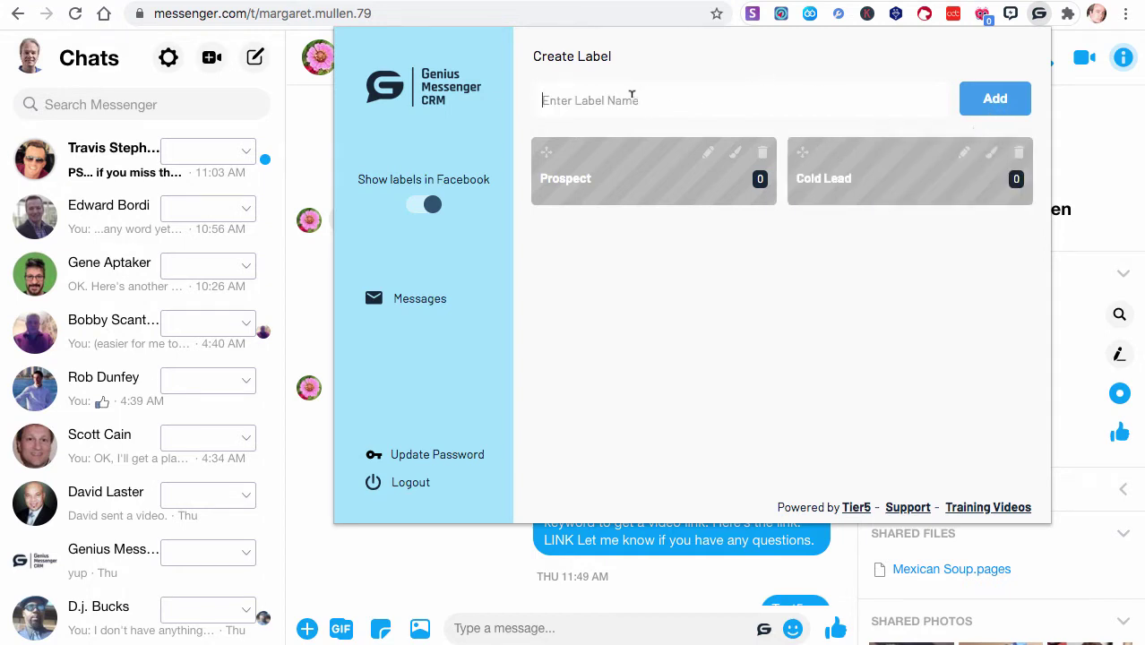
type("Warm Lead")
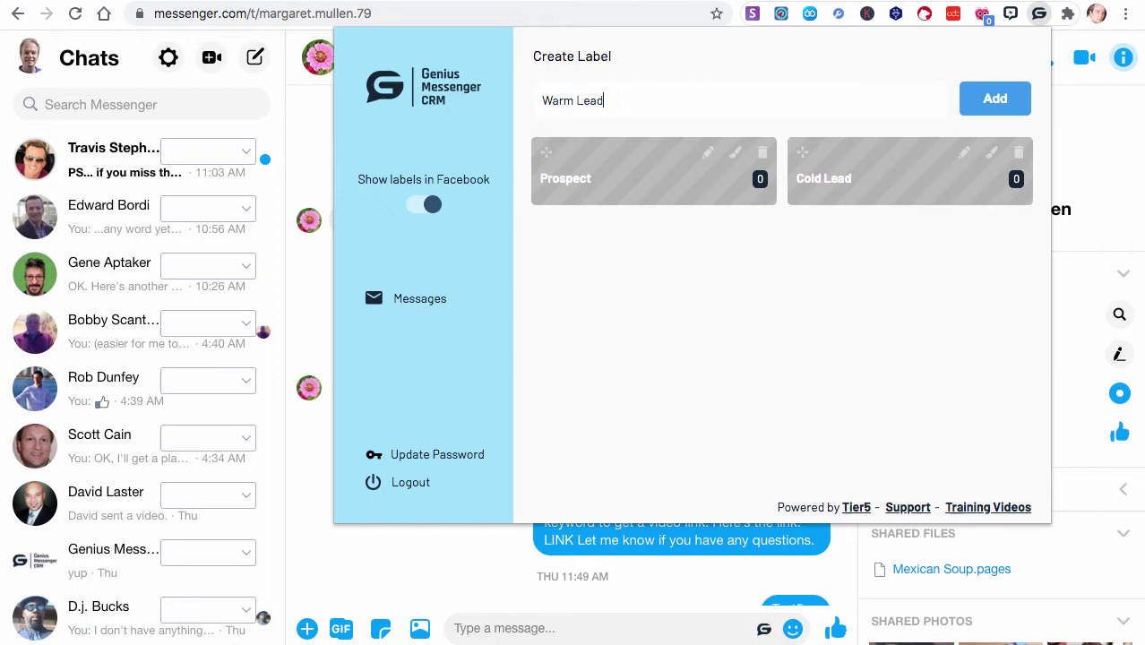
left_click(984, 109)
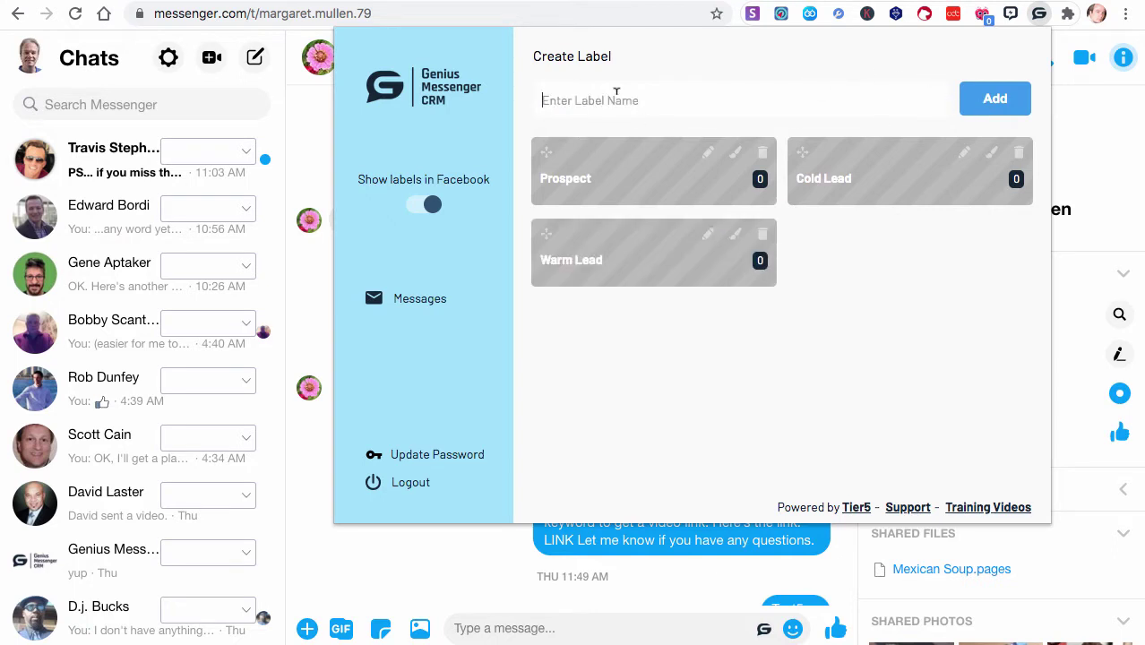
Add the labels Customer GM CRM, Customer of another product and Family
left_click(616, 91)
type("Cusomter")
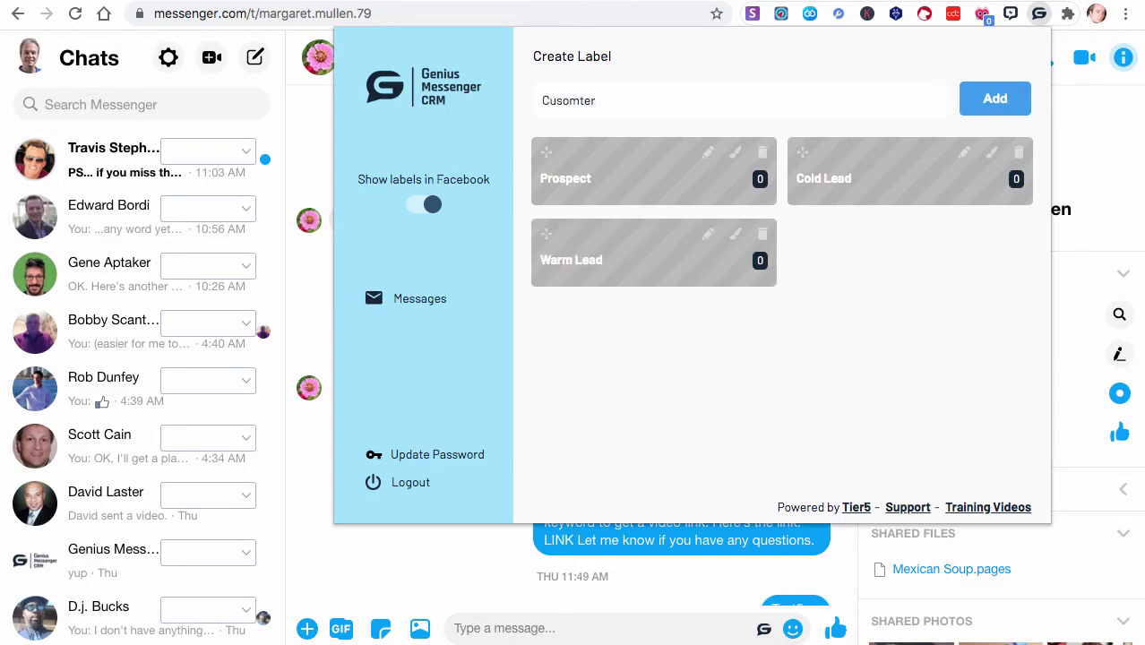
key("BackSpace")
key("BackSpace")
key("BackSpace")
key("BackSpace")
key("BackSpace")
type("tomer GM CRM")
left_click(991, 114)
left_click(645, 97)
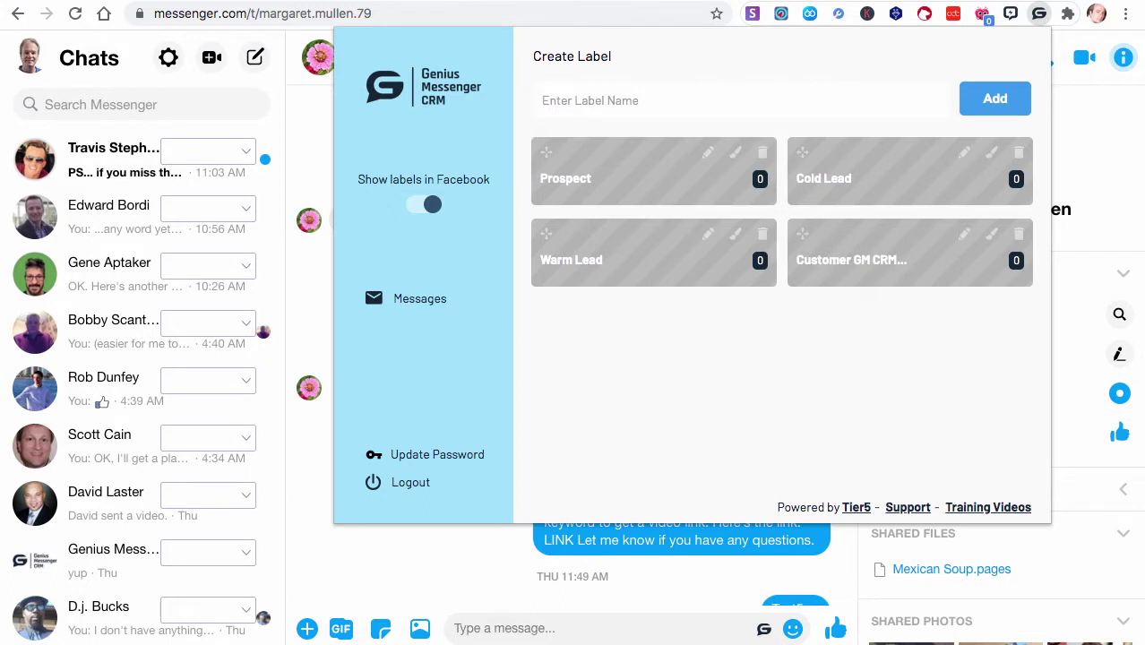
type("Customer of another prody")
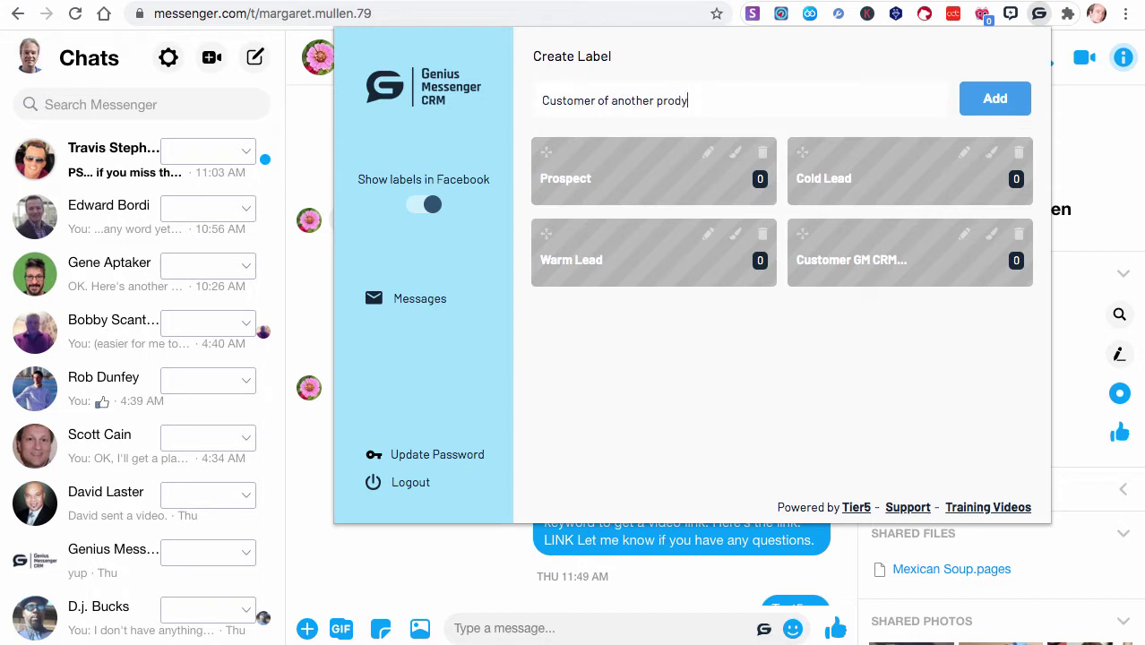
key("BackSpace")
type("uct")
left_click(1003, 93)
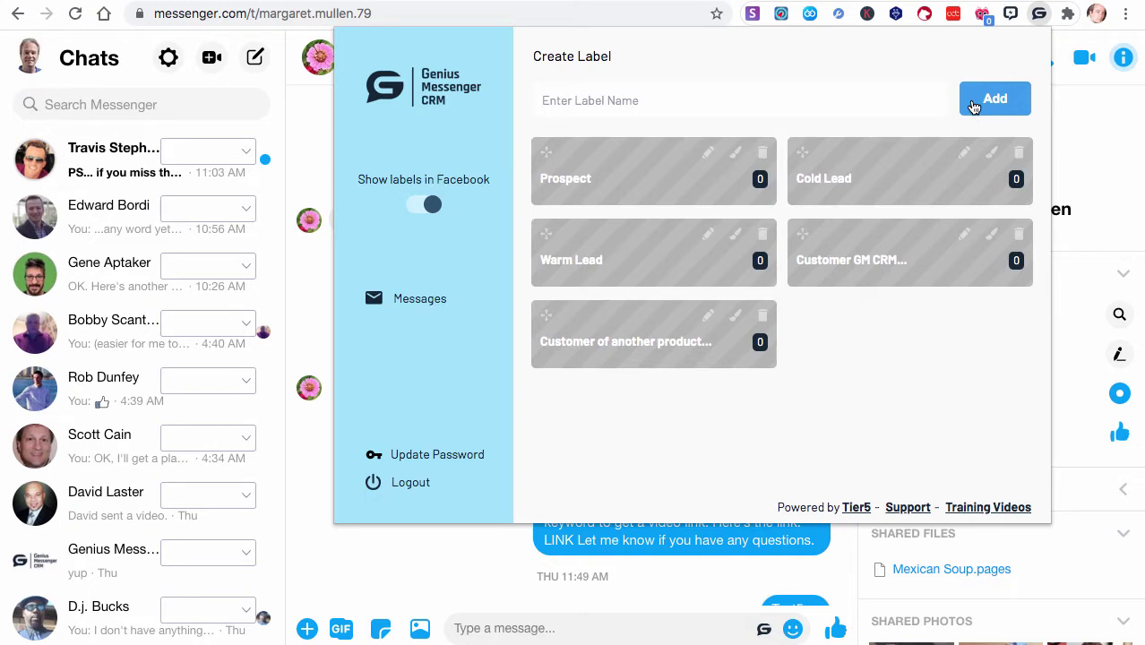
left_click(701, 95)
type("Family")
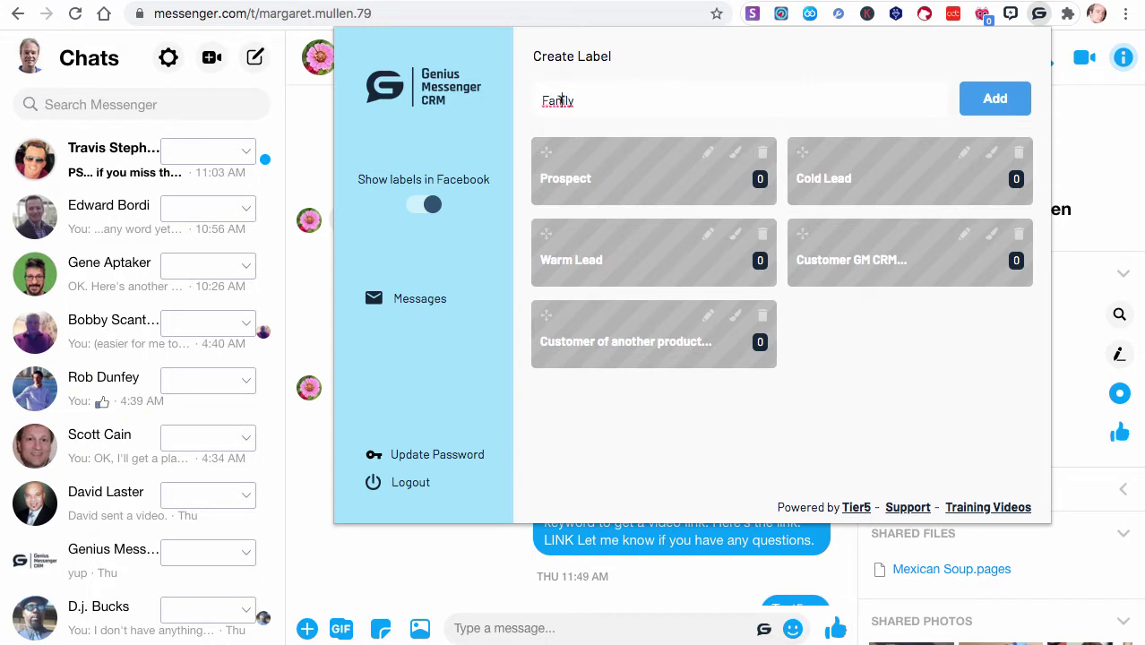
left_click(997, 102)
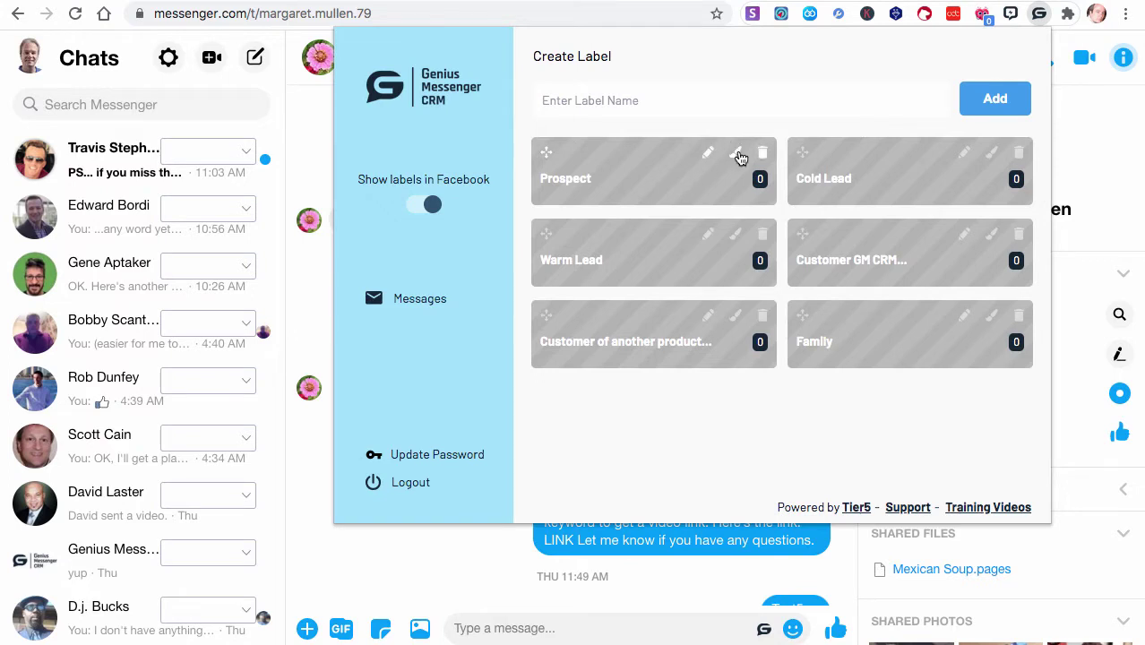
Delete the Family label and colour Prospect light blue
left_click(1019, 317)
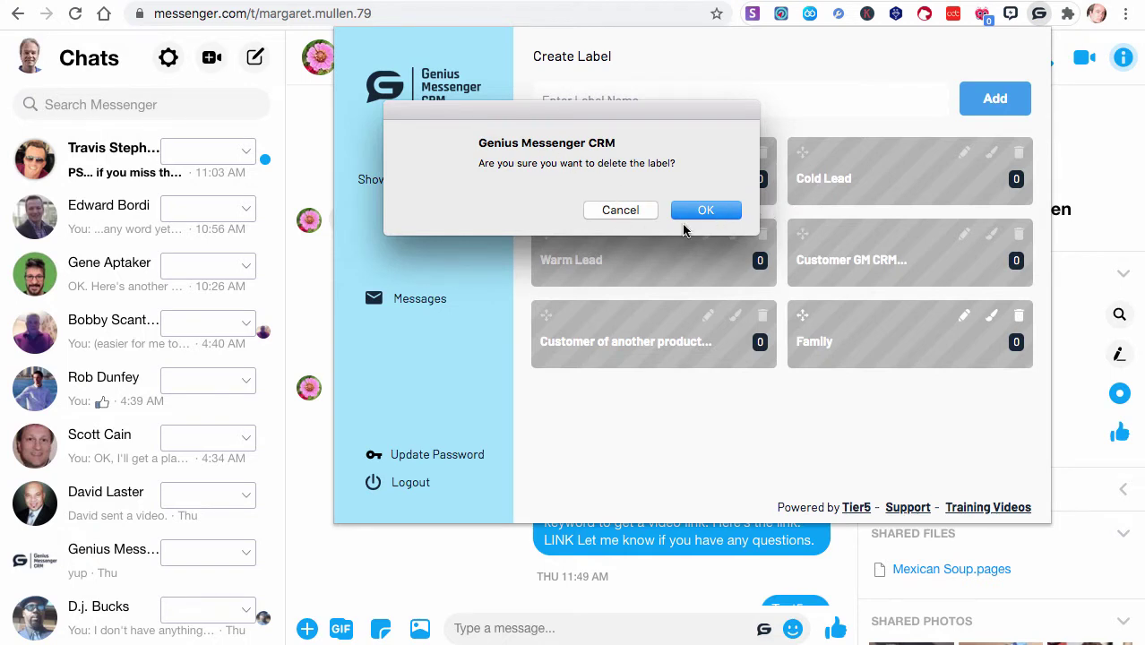
left_click(707, 211)
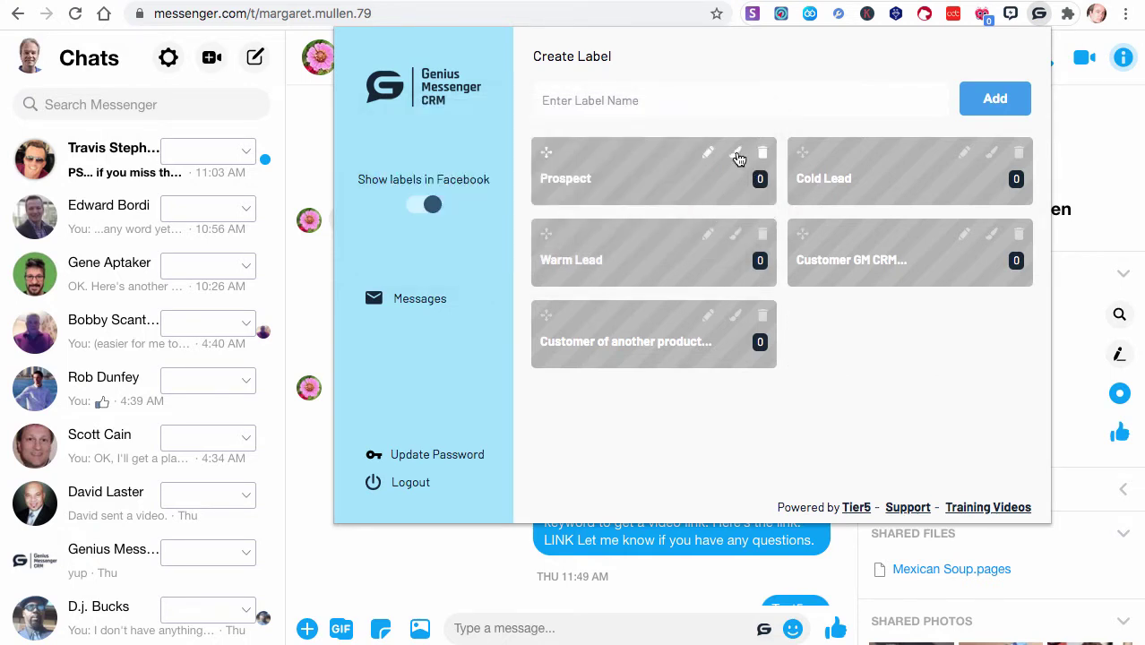
left_click(737, 156)
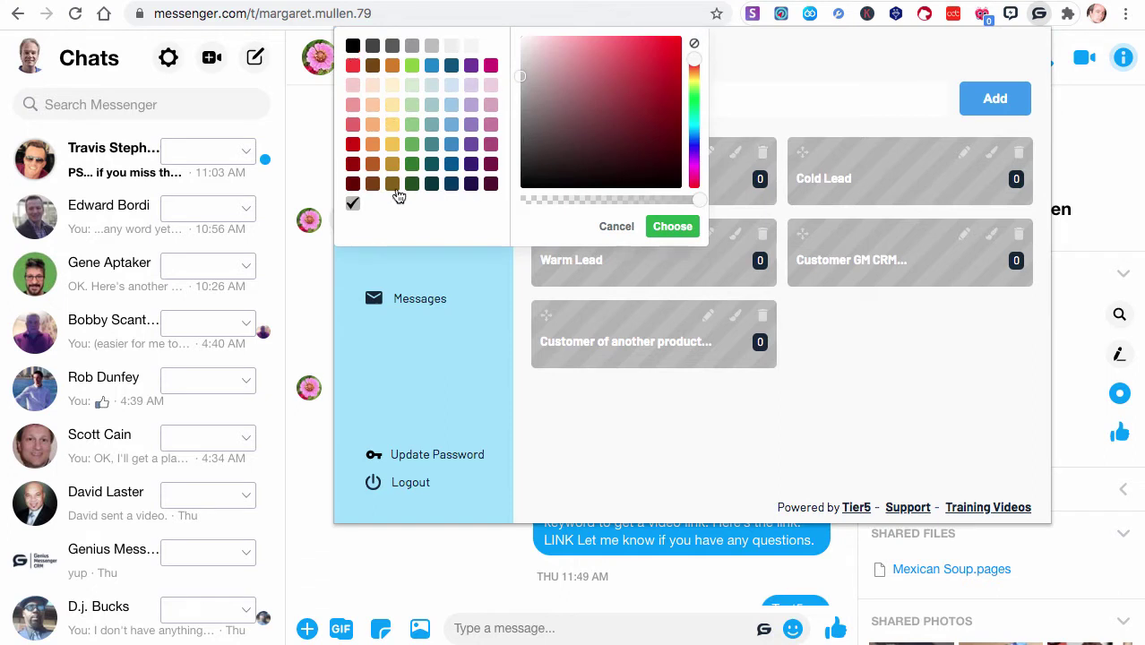
left_click(433, 65)
left_click(672, 227)
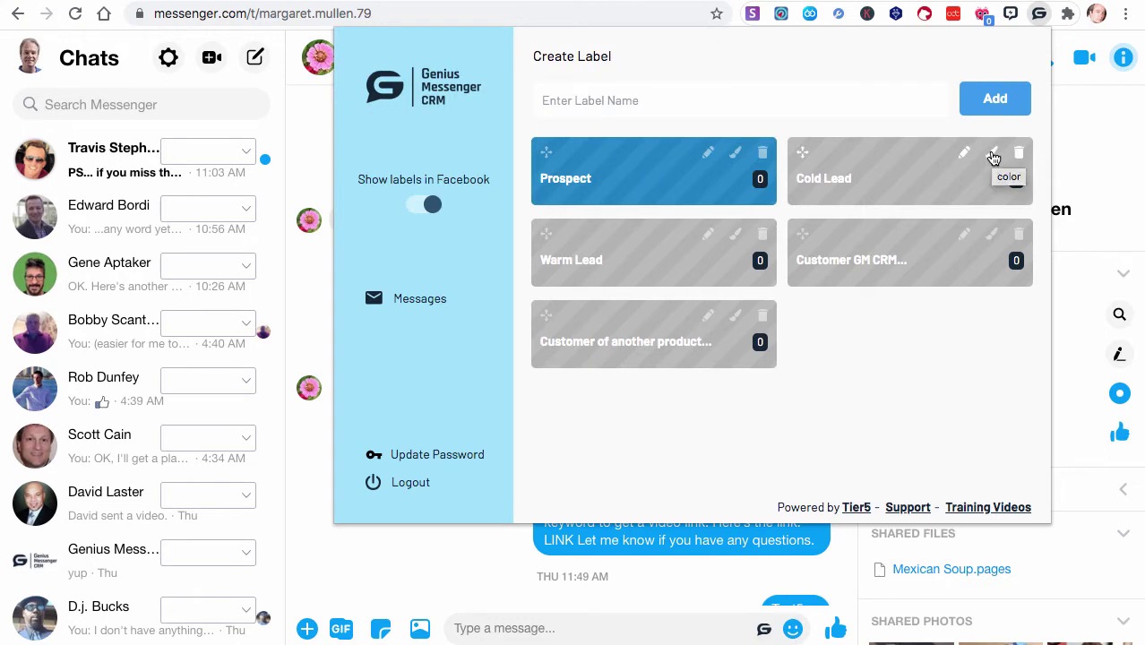
left_click(735, 152)
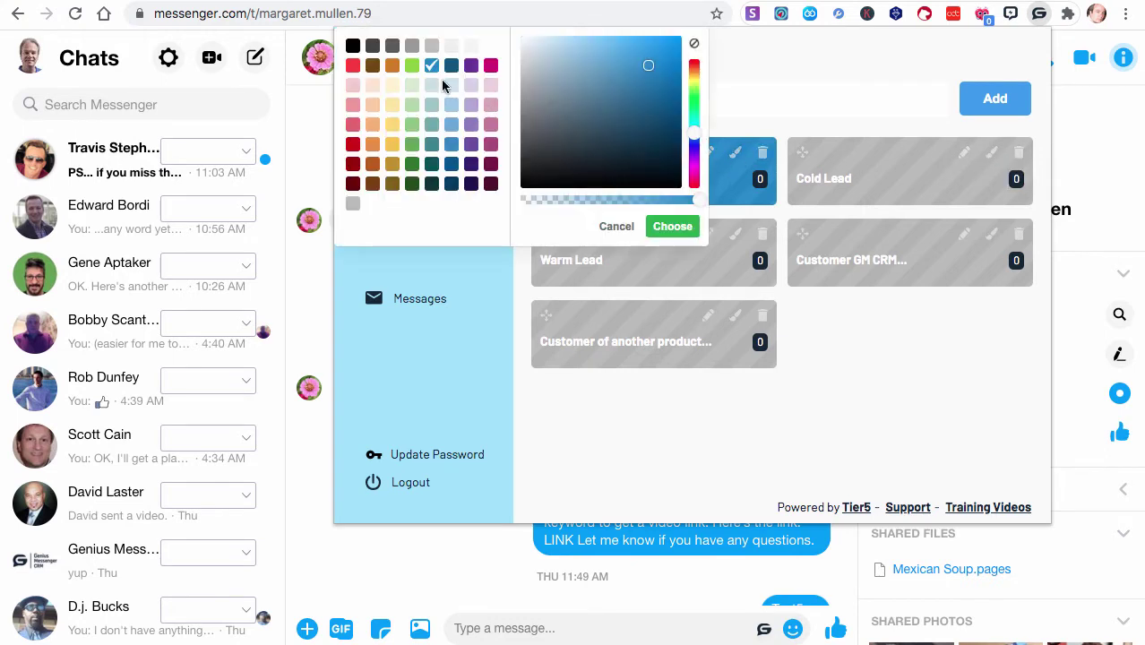
left_click(452, 106)
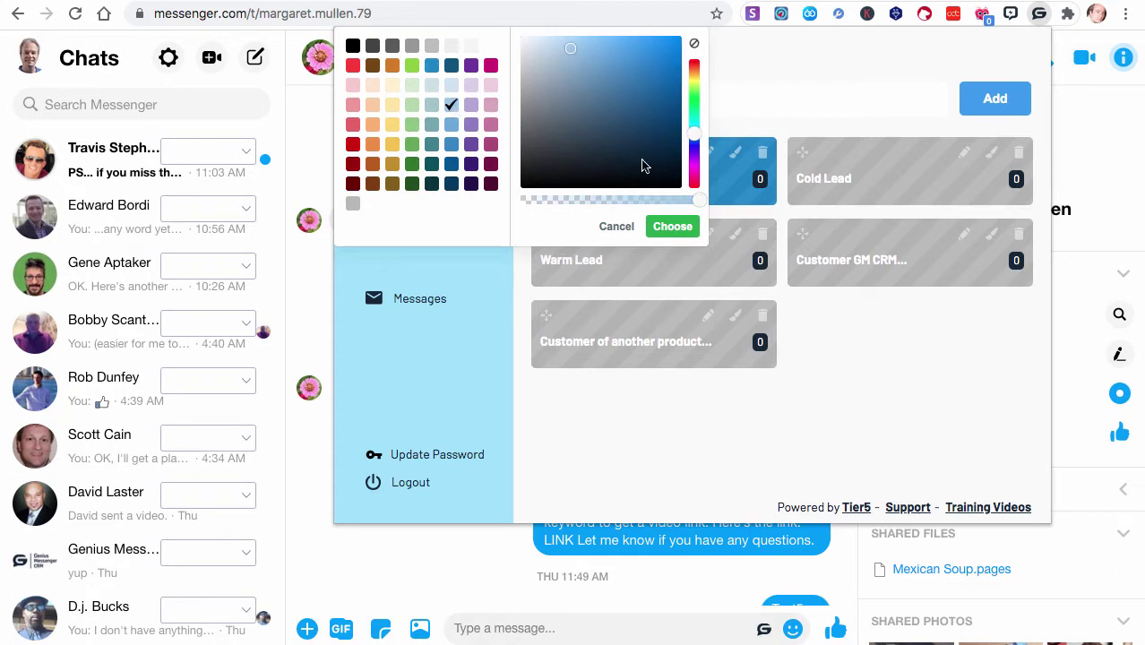
left_click(683, 231)
Colour Cold Lead blue and Warm Lead a darker blue
left_click(991, 154)
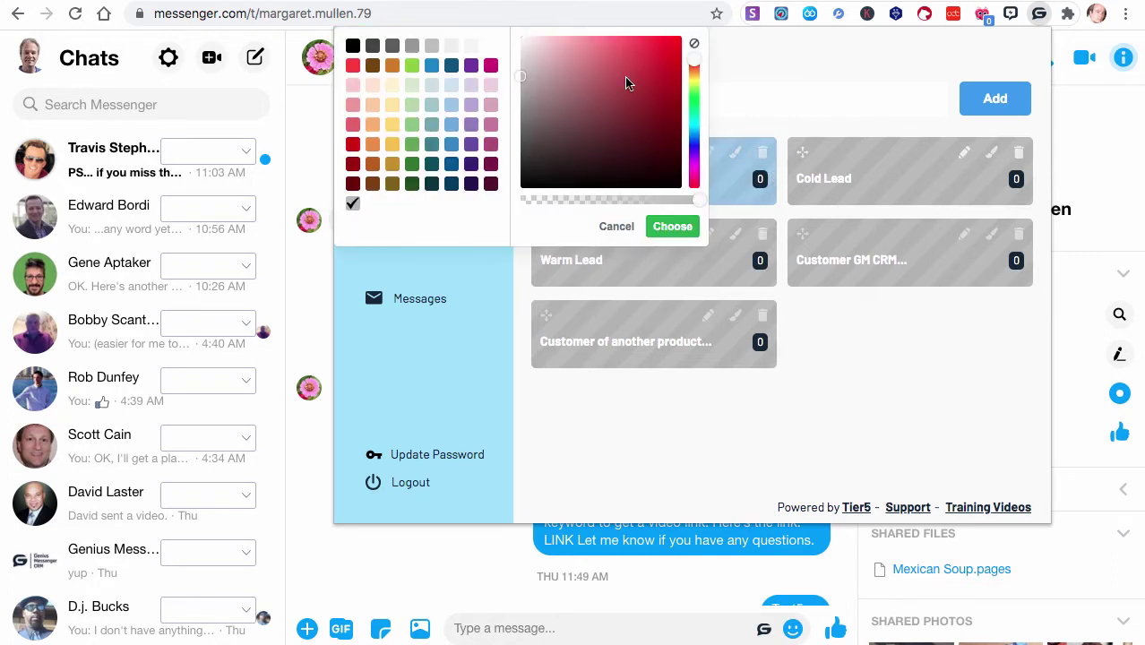
left_click(457, 124)
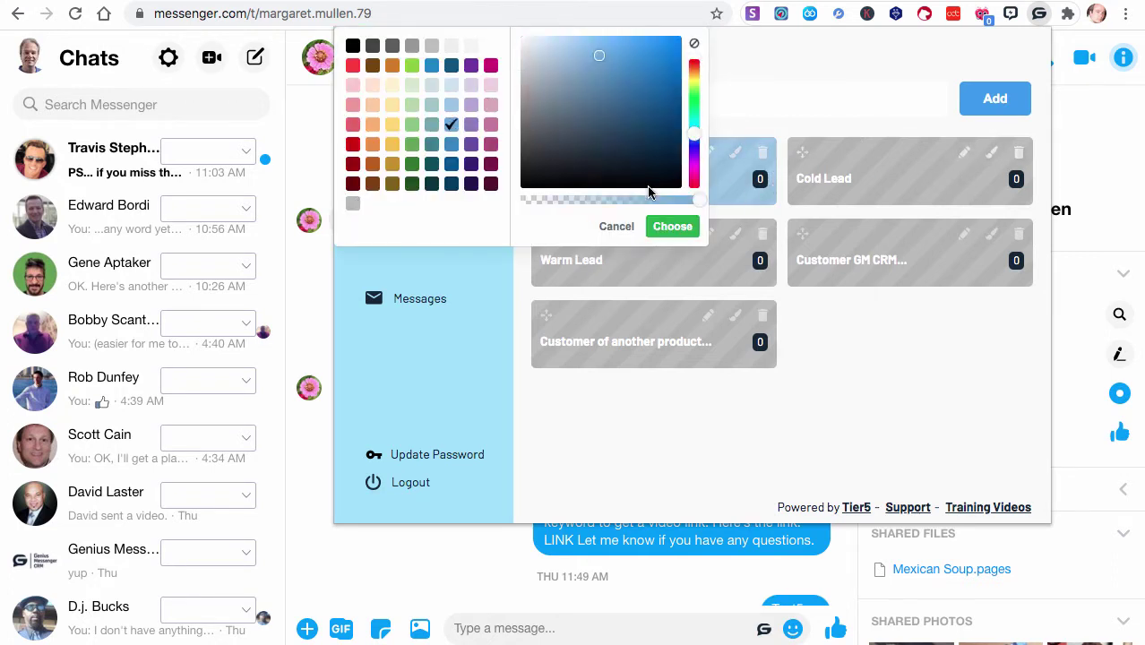
left_click(658, 228)
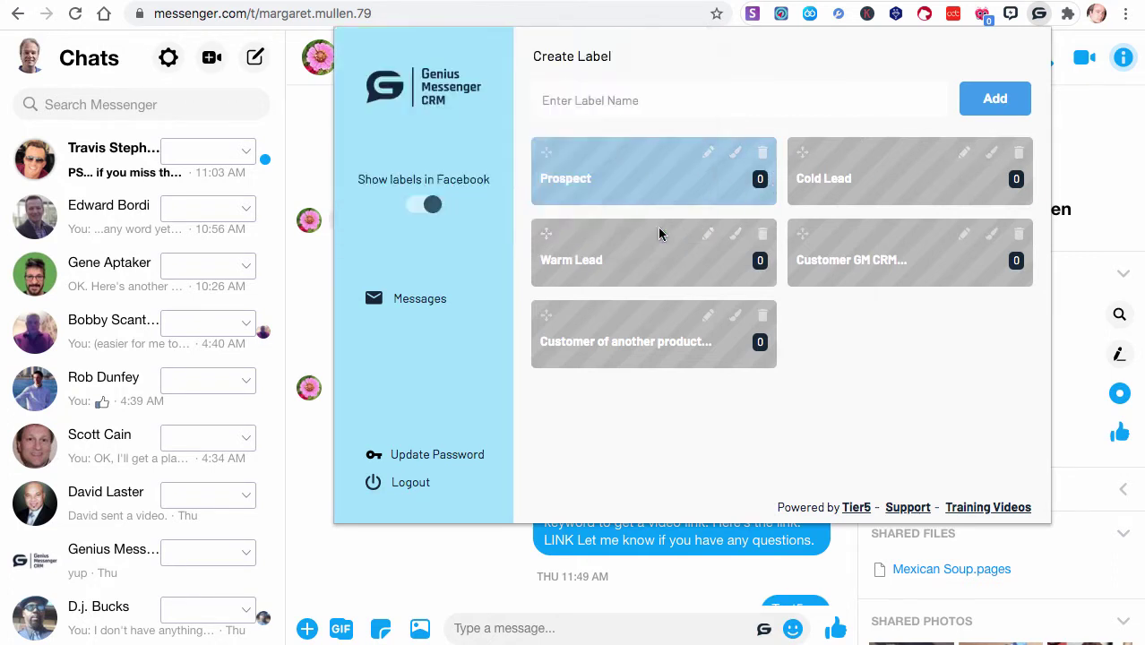
left_click(735, 237)
left_click(458, 147)
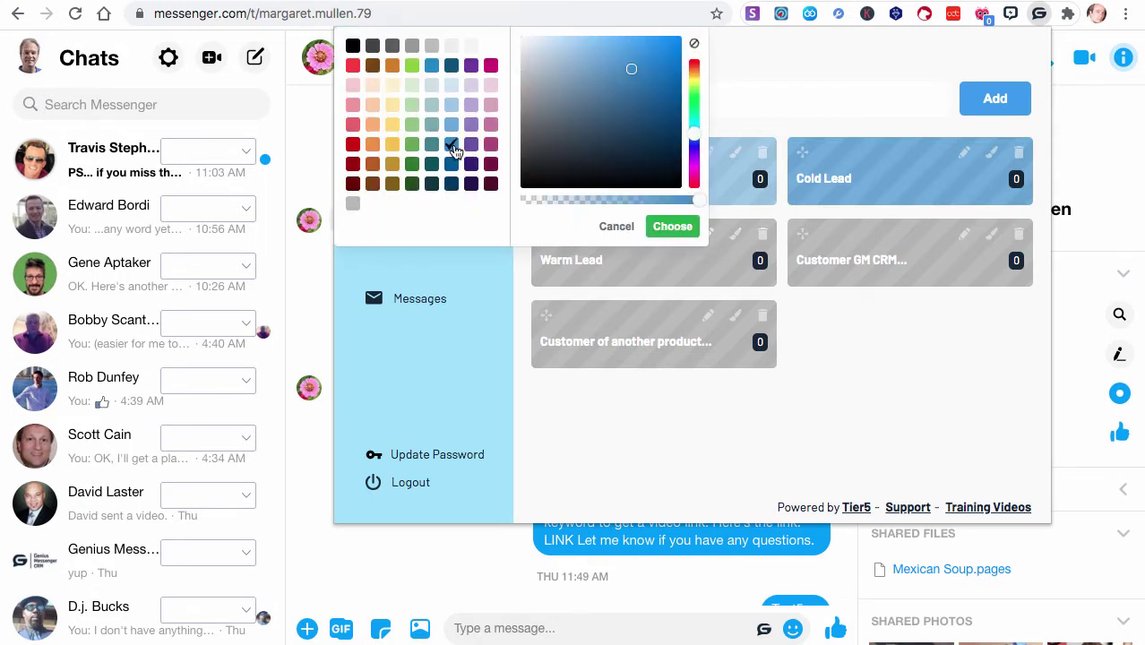
left_click(672, 227)
Colour Customer GM CRM green and Customer of another product golden yellow
left_click(991, 233)
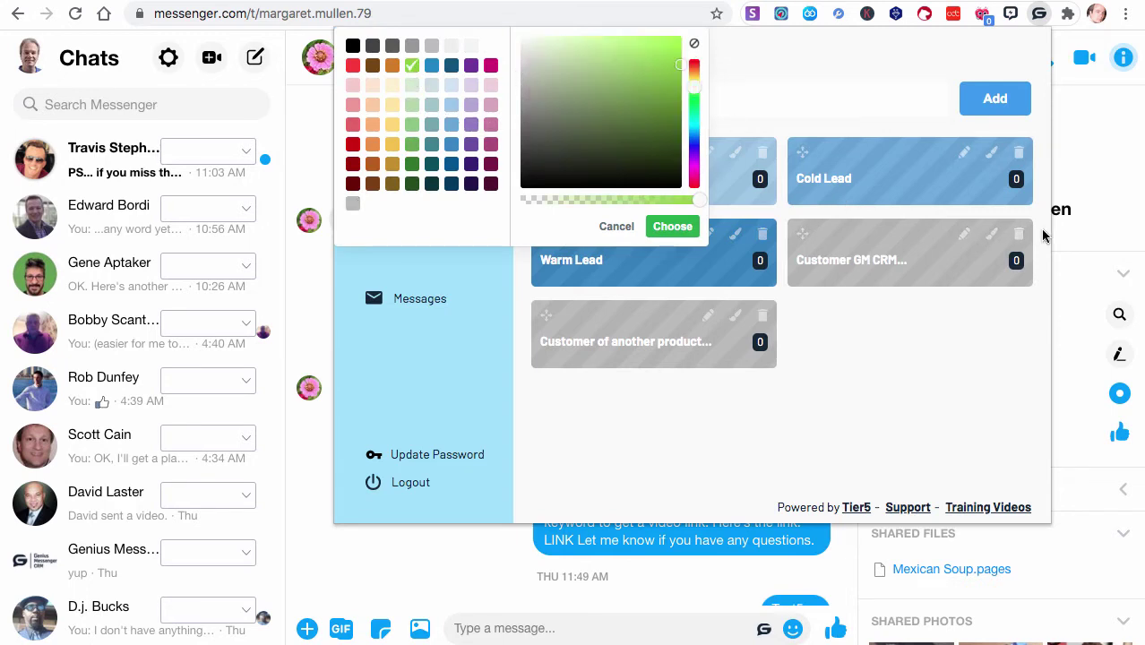
left_click(411, 64)
left_click(672, 226)
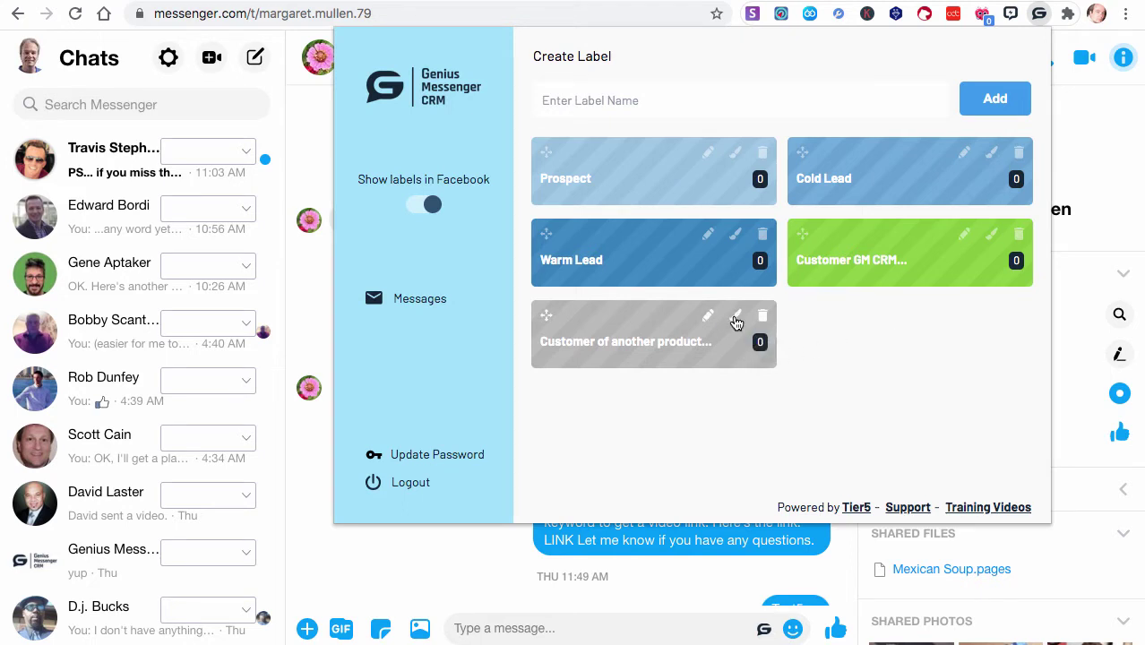
left_click(735, 319)
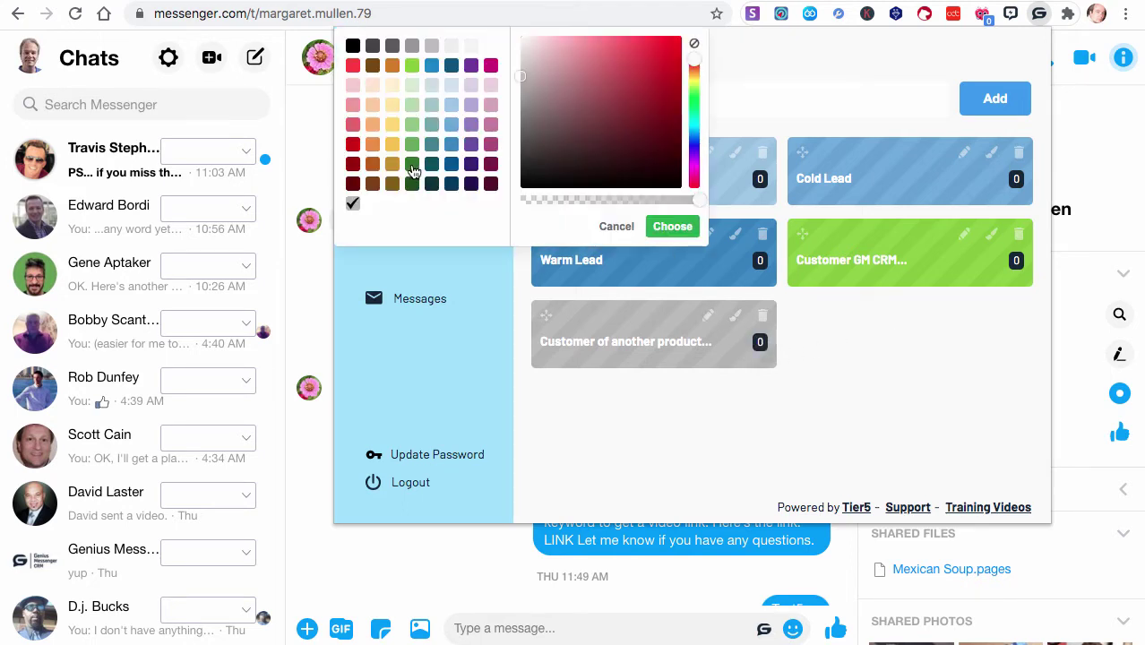
left_click(412, 105)
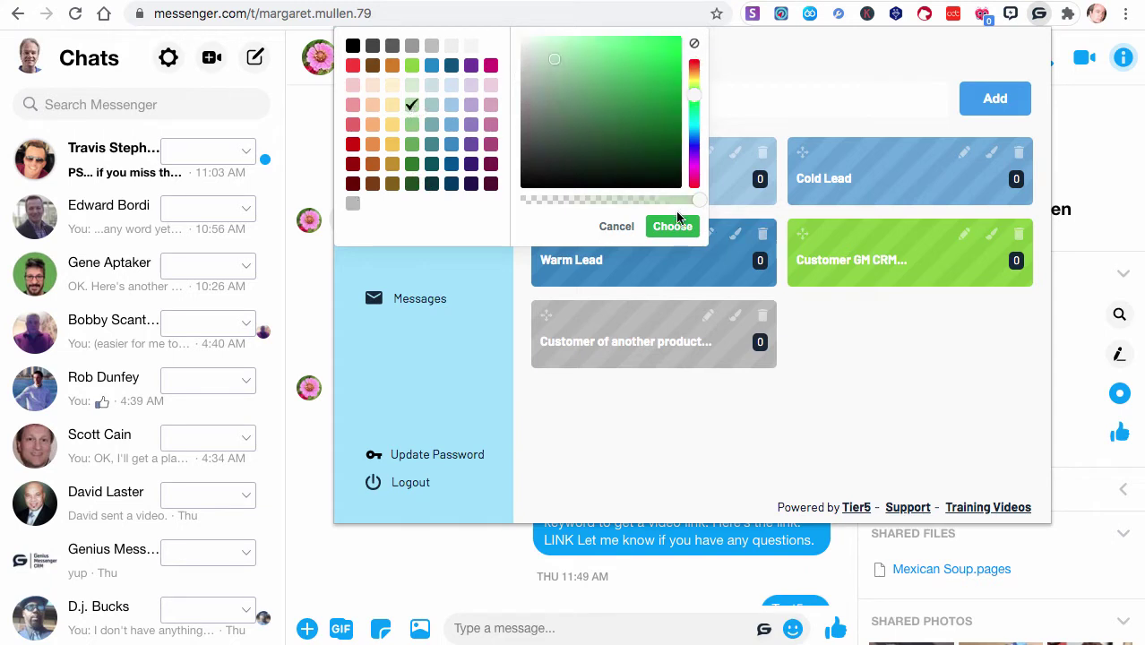
mouse_move(610, 166)
left_mouse_down()
mouse_move(585, 138)
mouse_move(661, 57)
mouse_move(642, 83)
mouse_move(692, 130)
mouse_move(692, 170)
mouse_move(676, 80)
mouse_move(654, 52)
left_mouse_up()
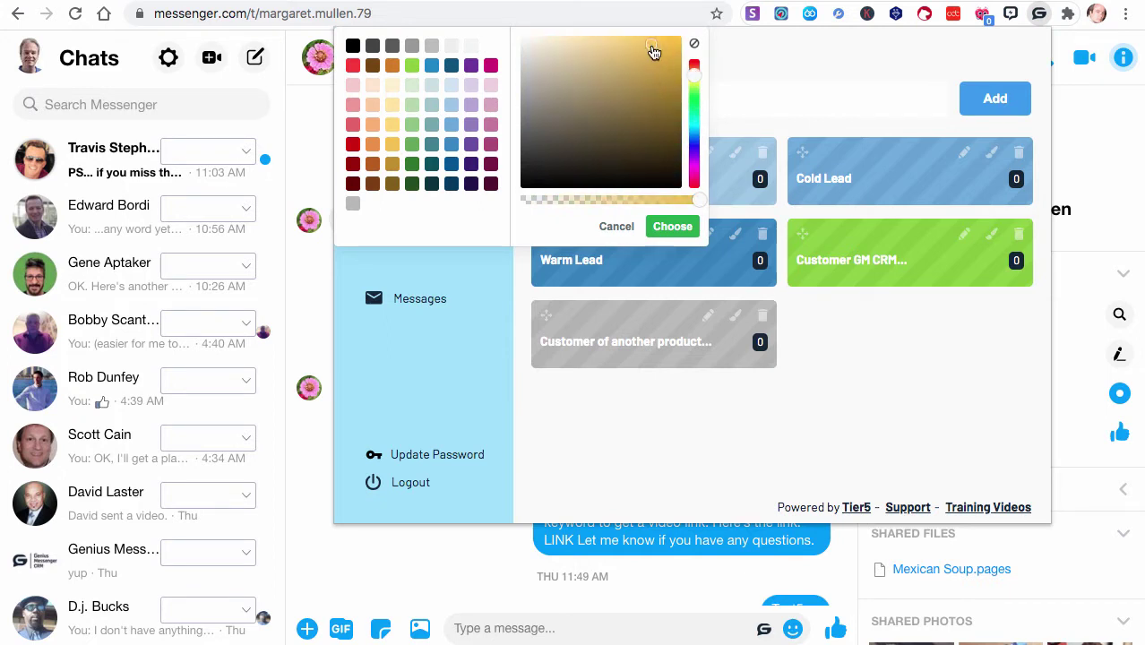
left_click(673, 227)
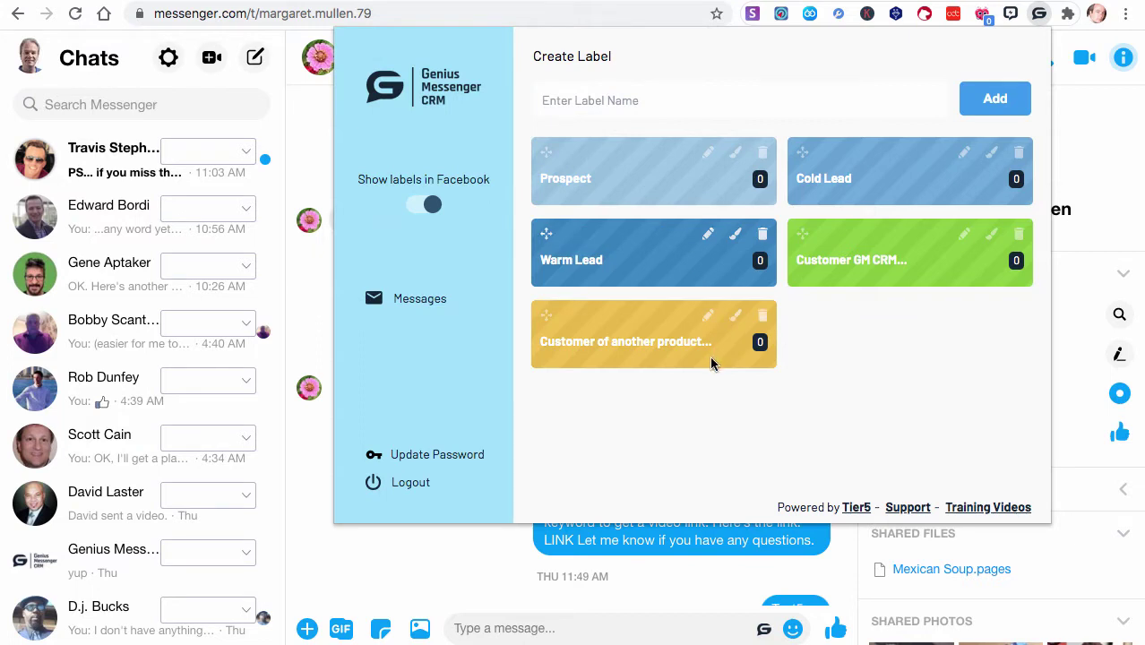
left_click(734, 316)
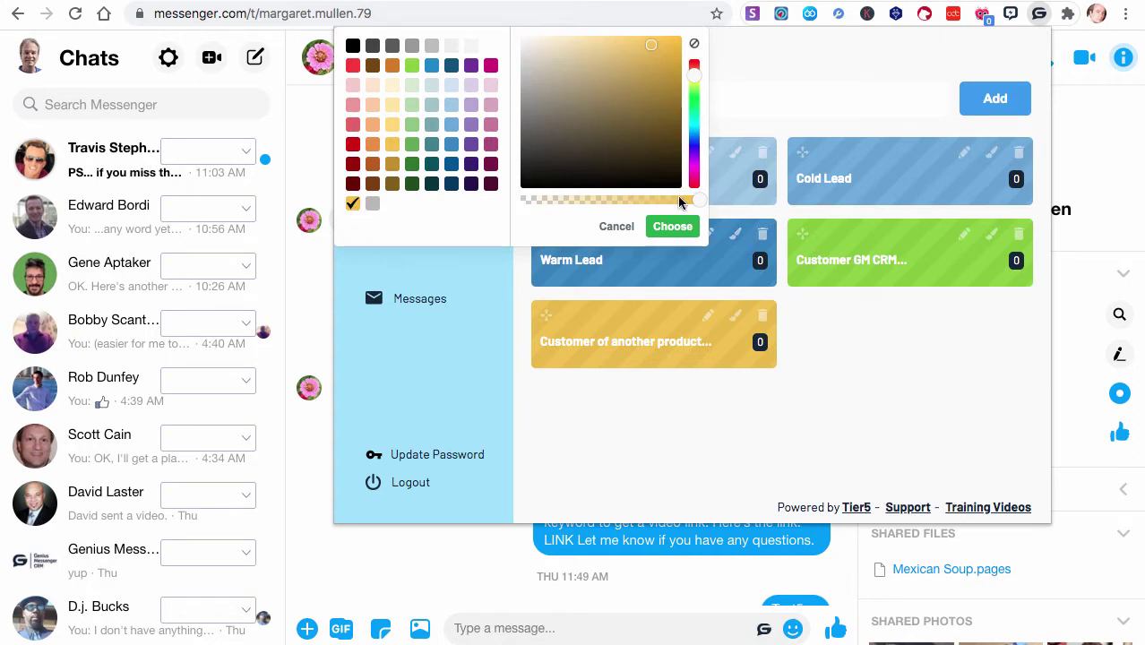
left_click(619, 228)
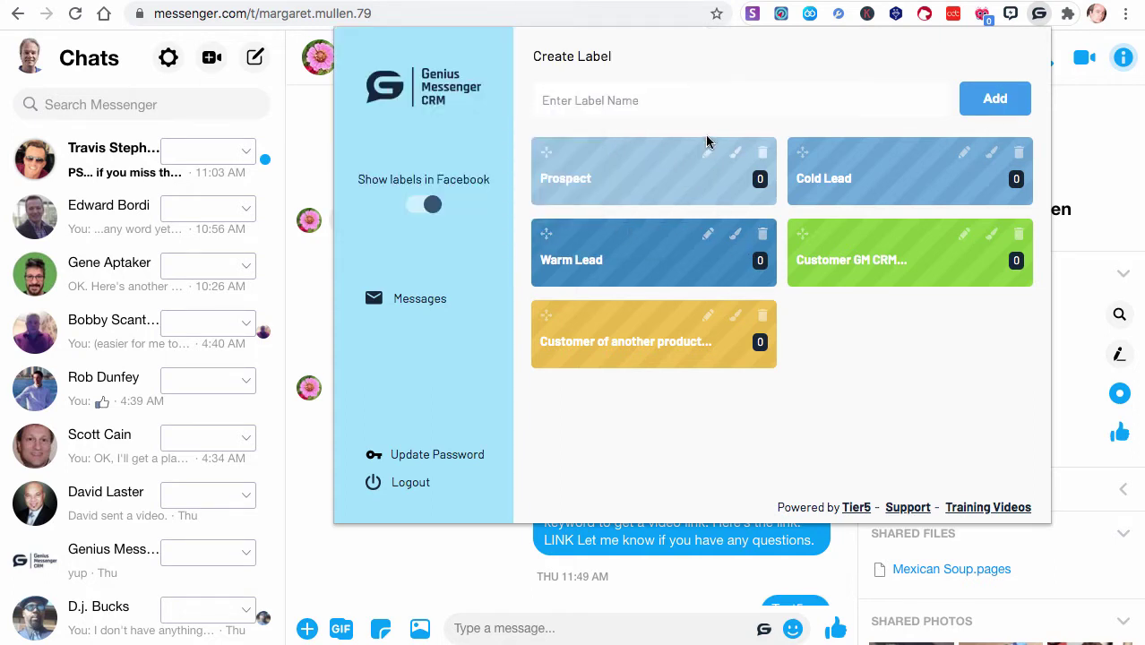
Re-create the Family label and colour it red
left_click(681, 95)
type("Family")
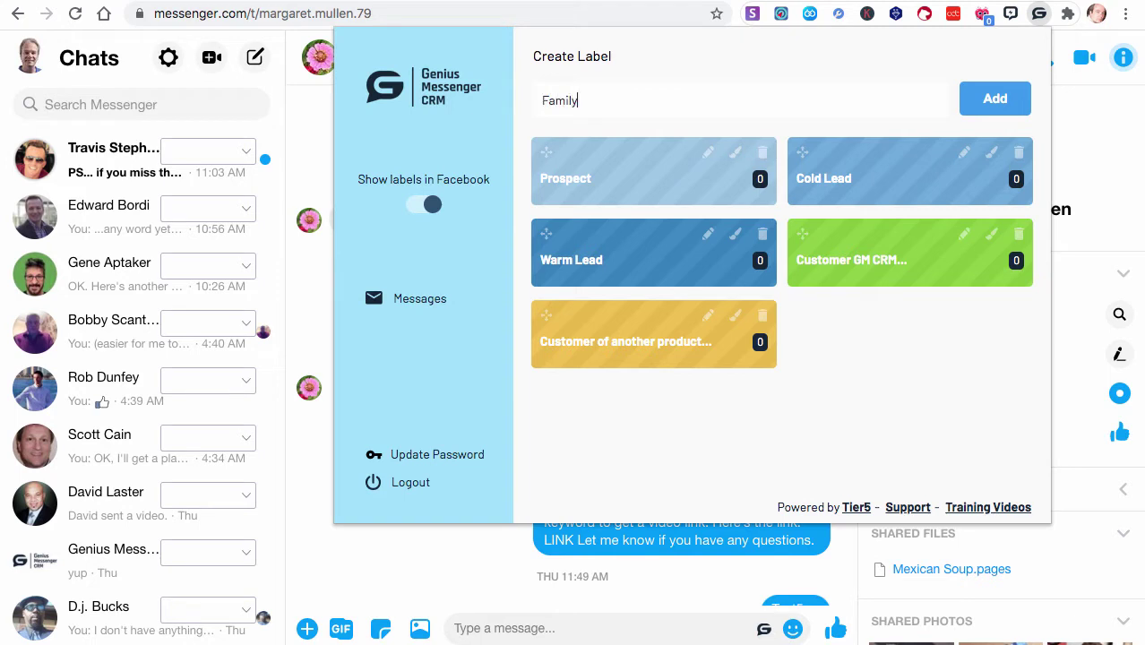
left_click(995, 101)
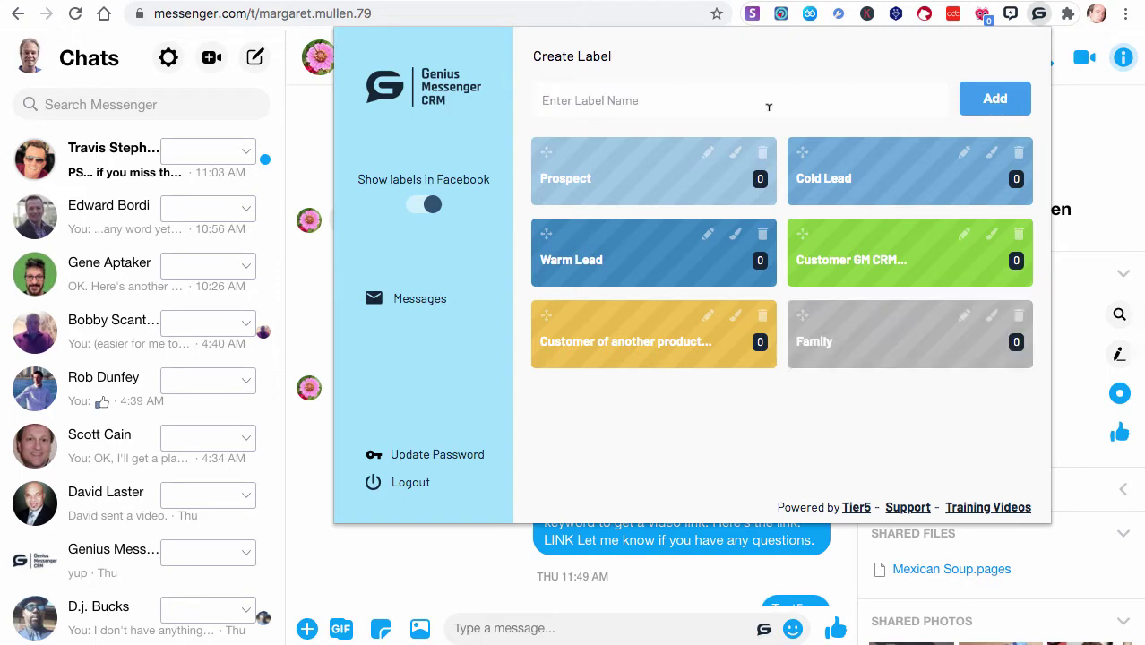
left_click(991, 316)
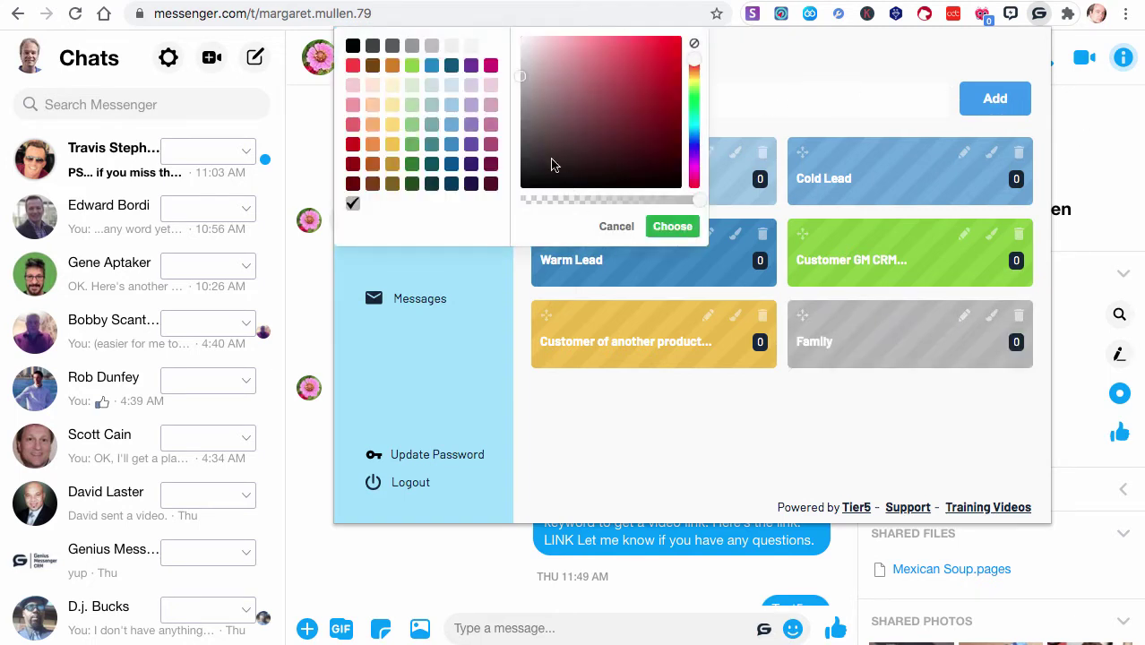
left_click(352, 66)
left_click(672, 227)
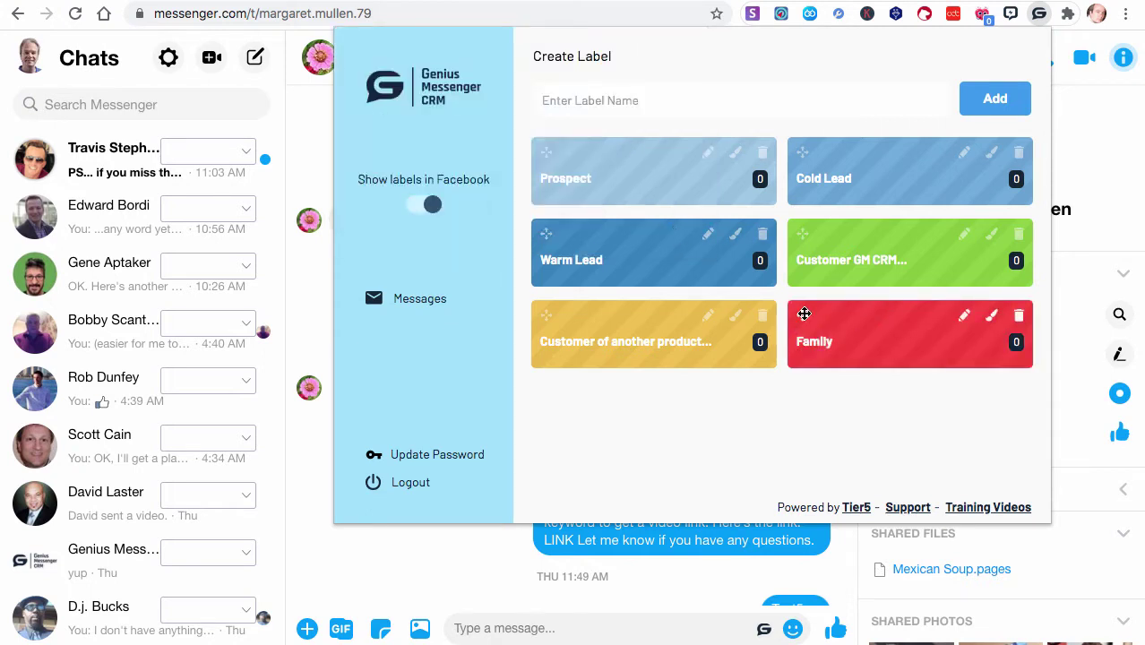
Reorder labels so Family, Customer GM CRM and Customer of another product lead
left_click_drag(805, 314, 575, 152)
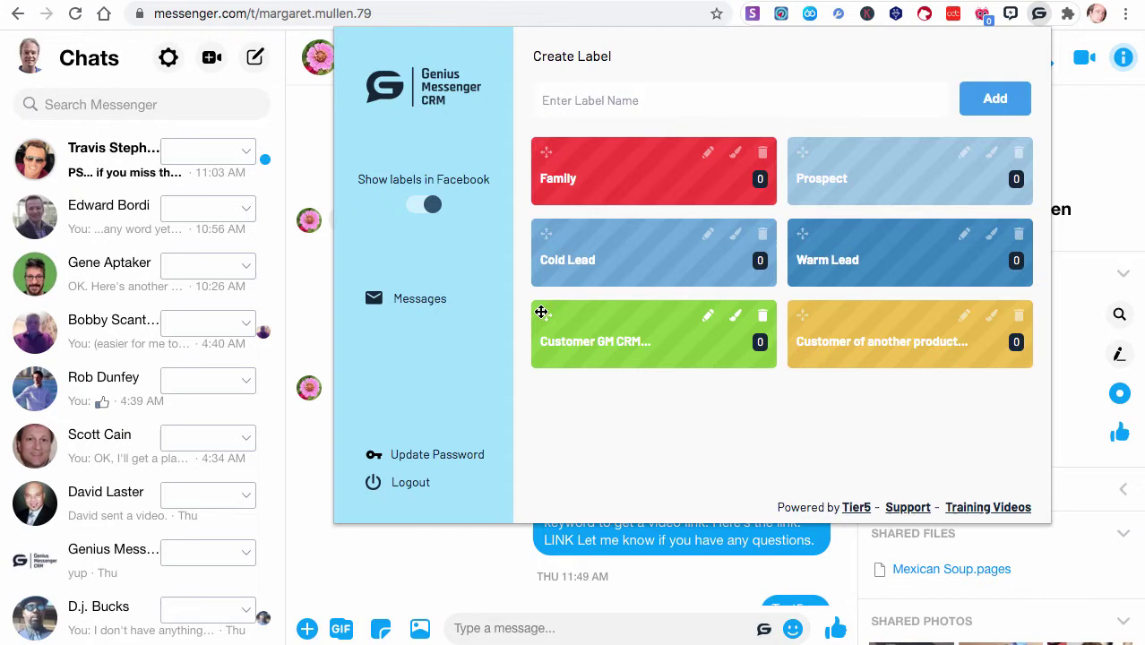
left_click_drag(540, 311, 793, 157)
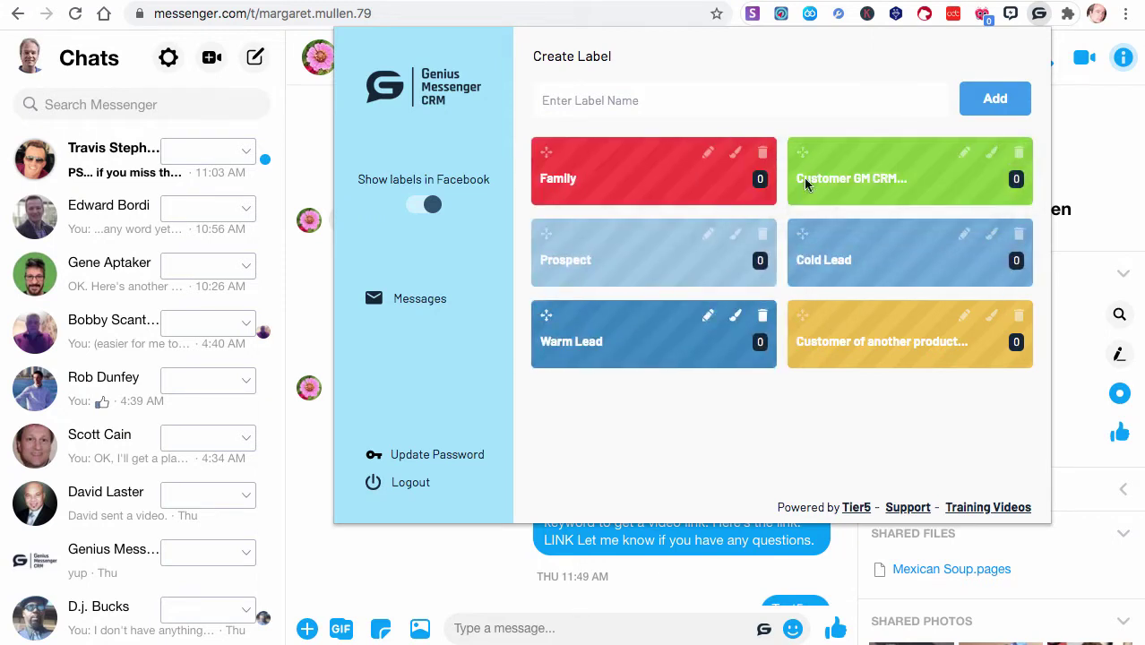
left_click_drag(705, 276, 576, 250)
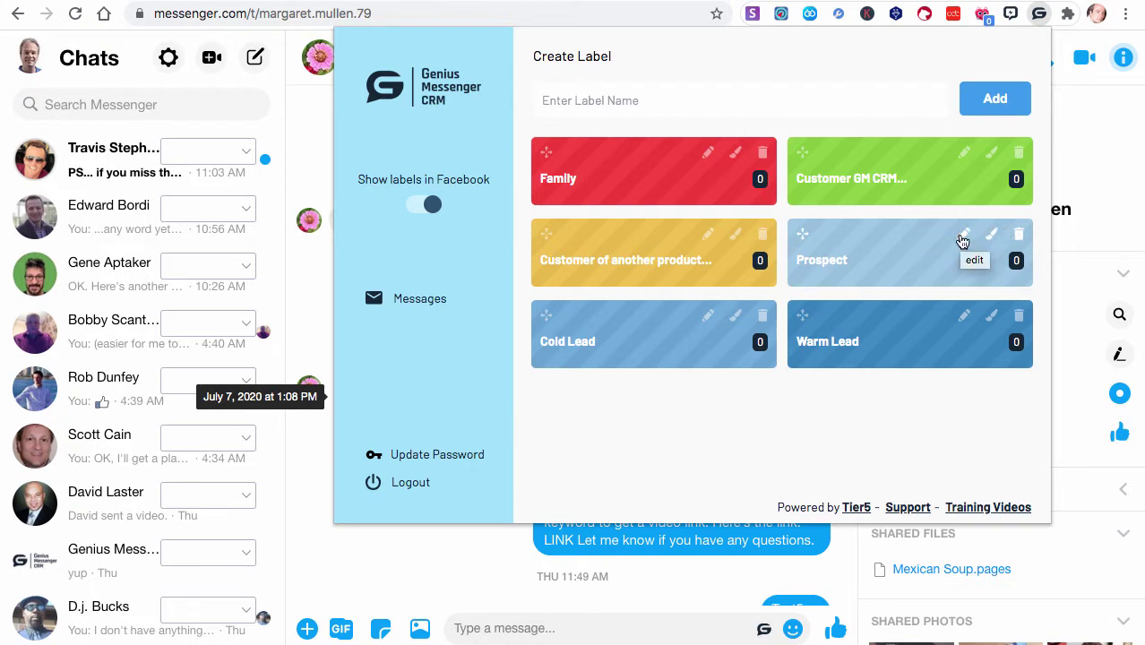
Rename the Customer GM CRM label to Customer GMCRM
left_click(964, 152)
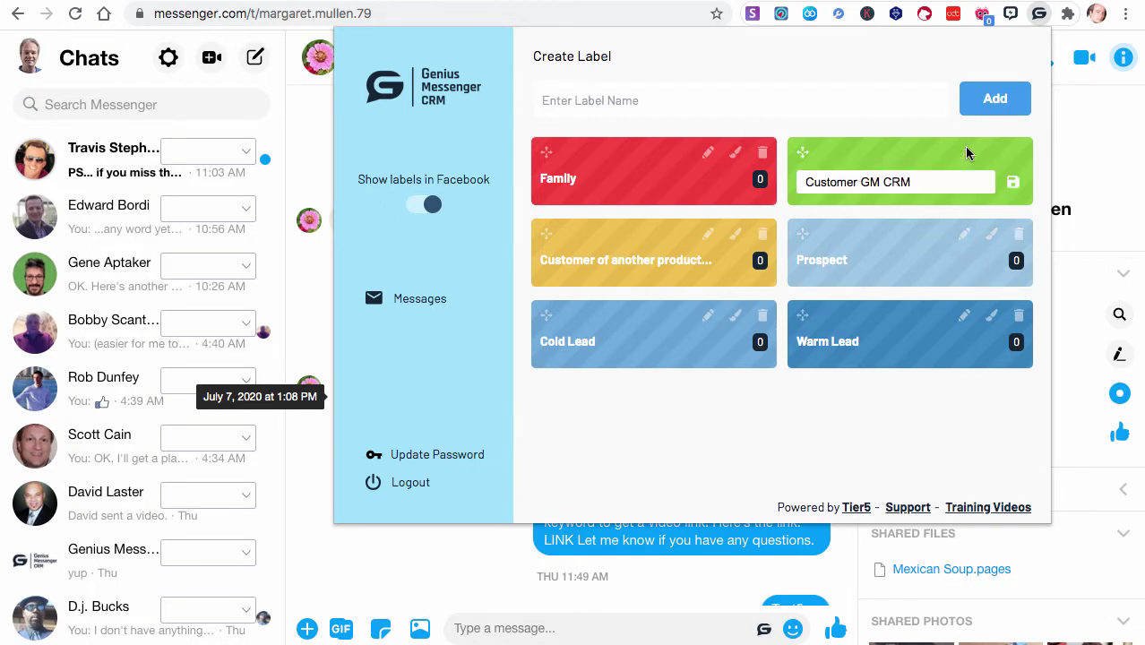
left_click(886, 182)
key("BackSpace")
left_click(1013, 183)
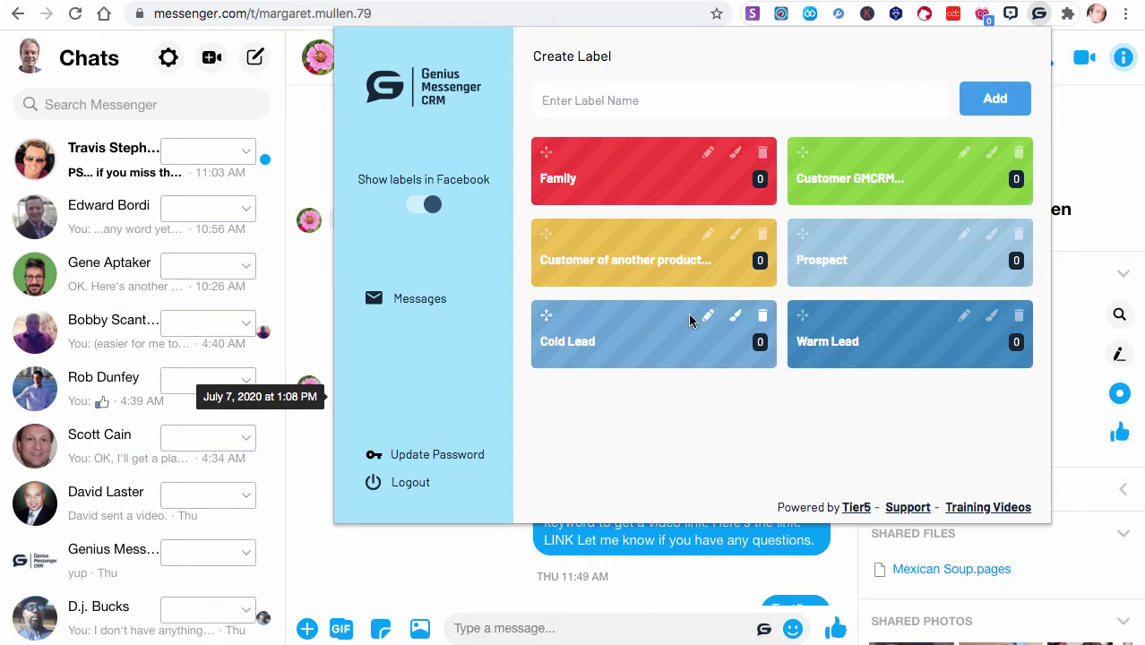
View the Family contact list, go back, and close the CRM panel
left_click(562, 183)
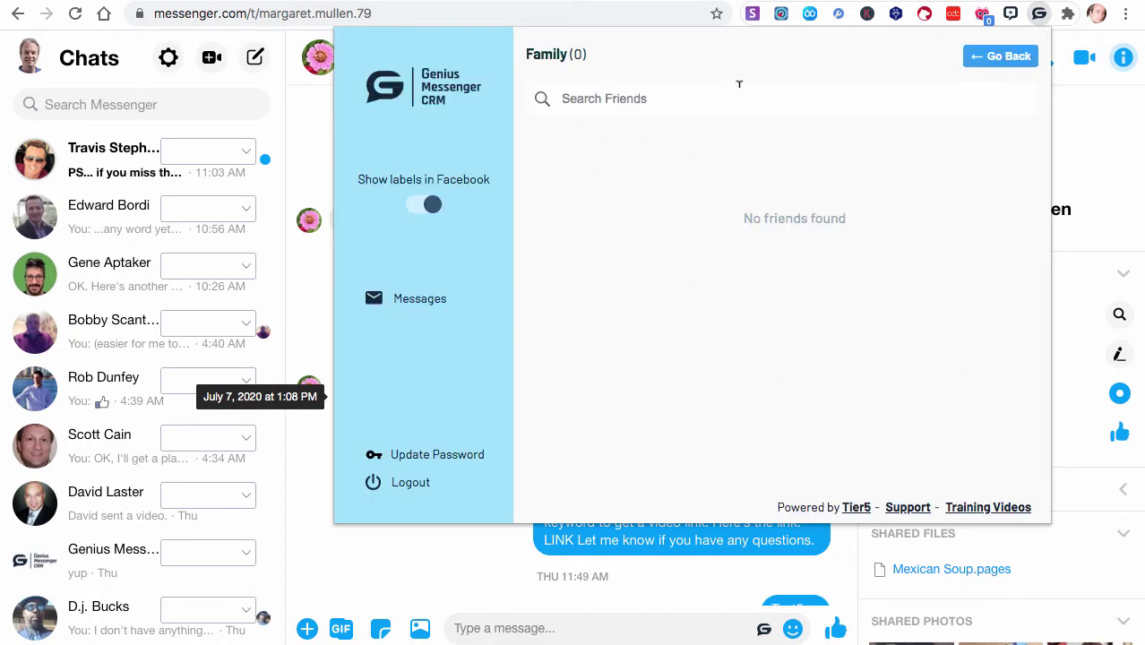
left_click(1021, 56)
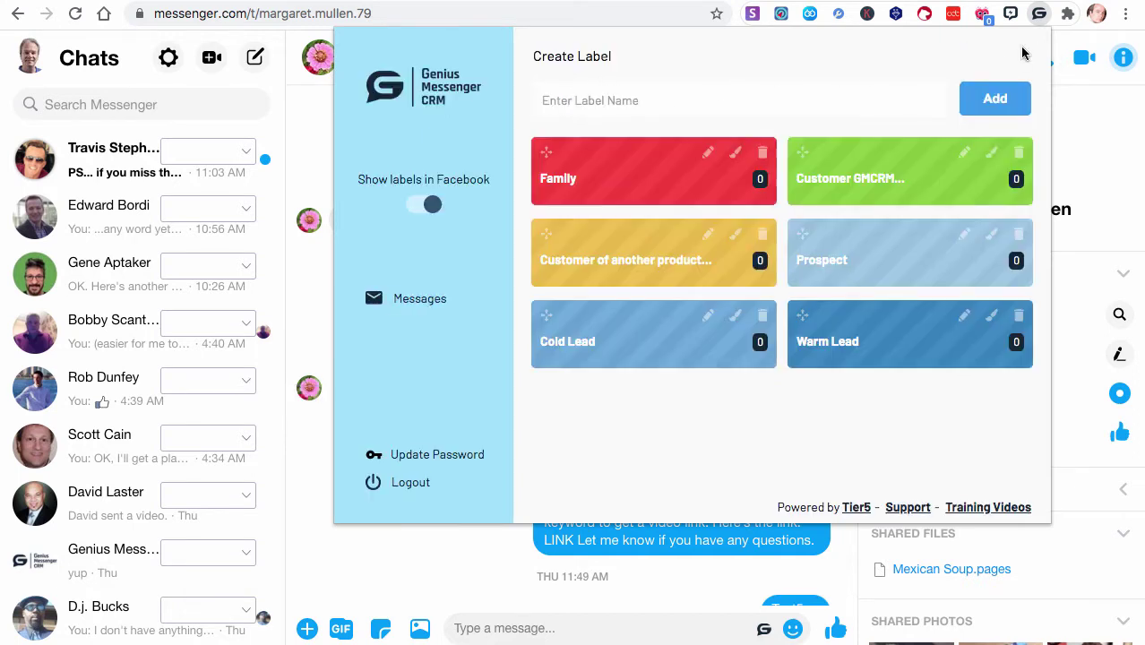
left_click(1040, 14)
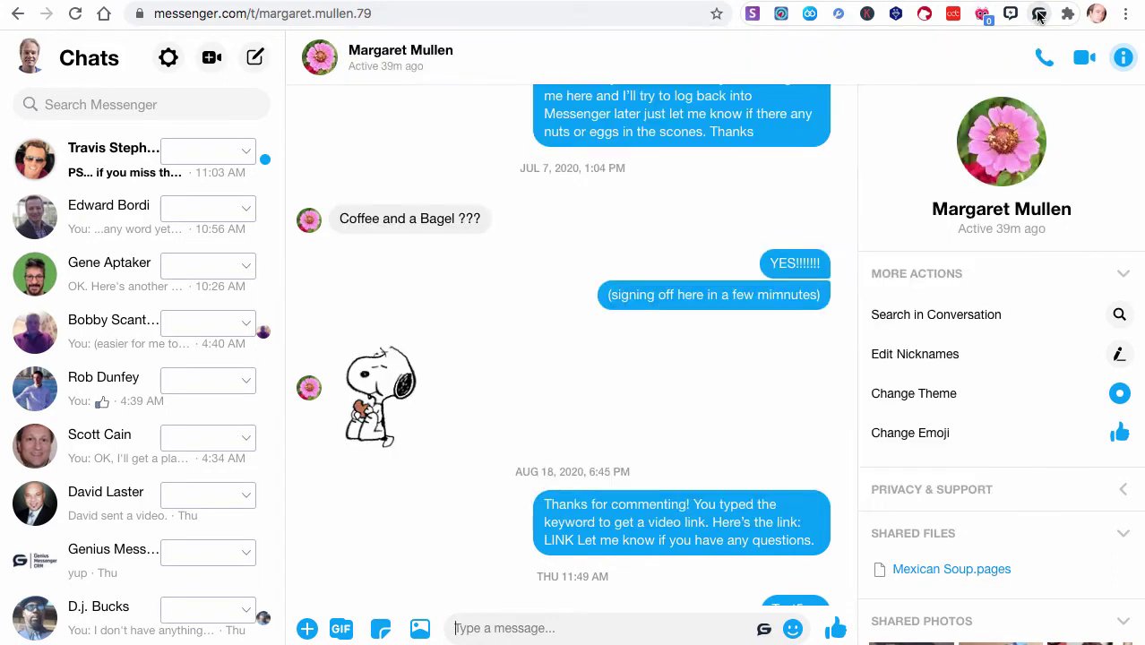
left_click(1040, 14)
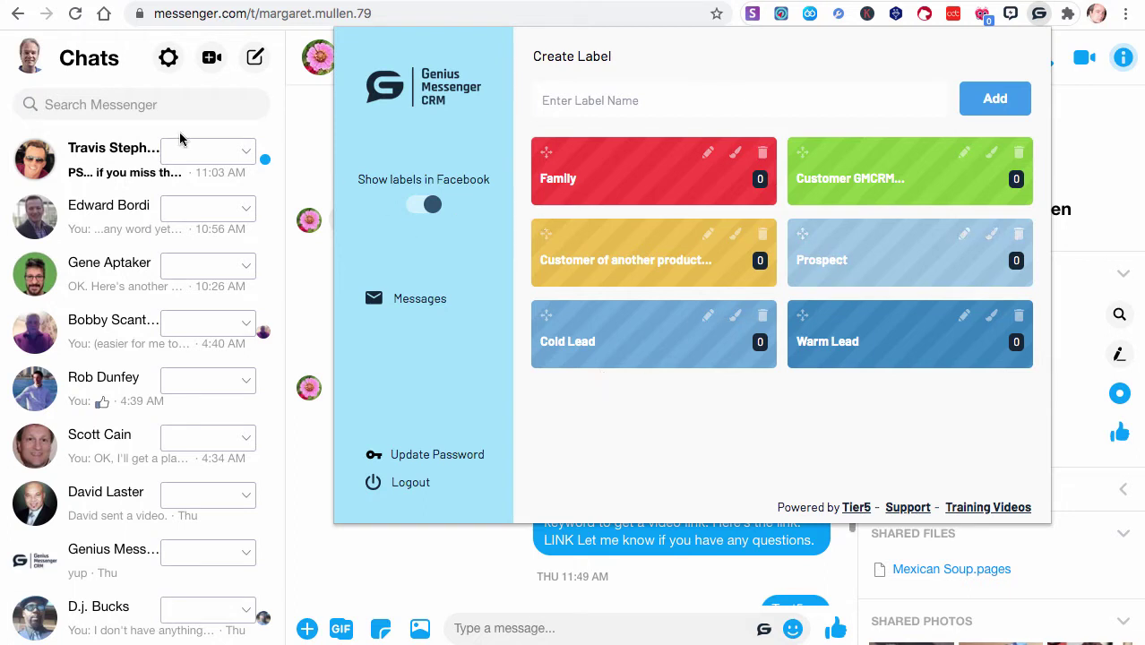
left_click(1040, 14)
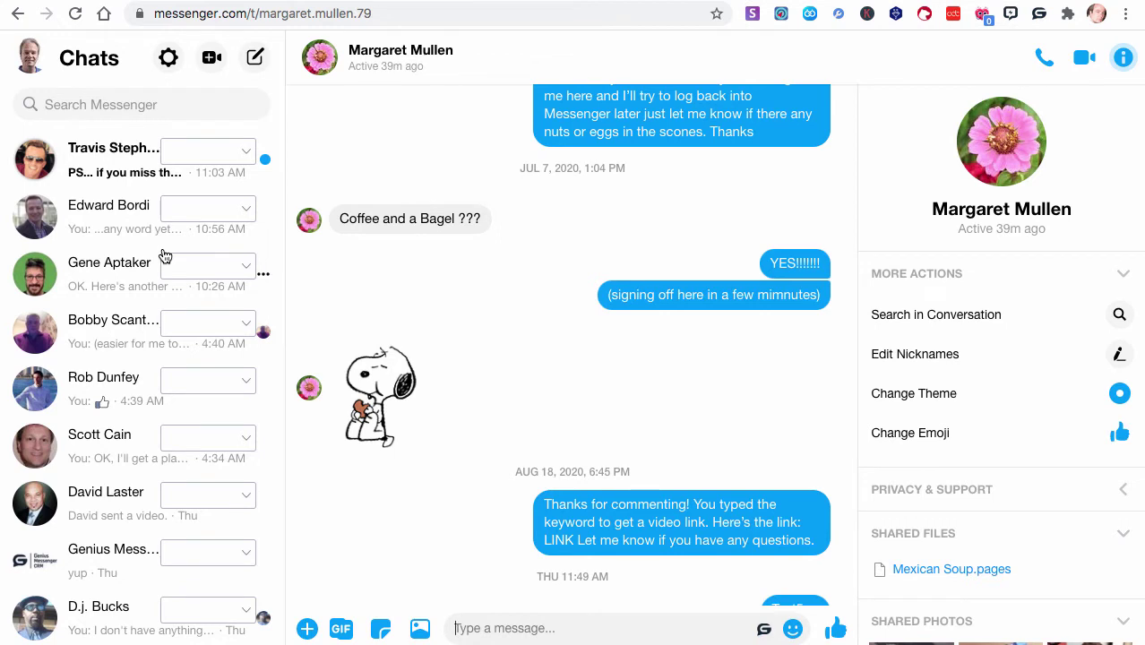
Tag the second contact with the green Customer label and another contact as Family
scroll(166, 258, "down", 1)
scroll(190, 419, "down", 2)
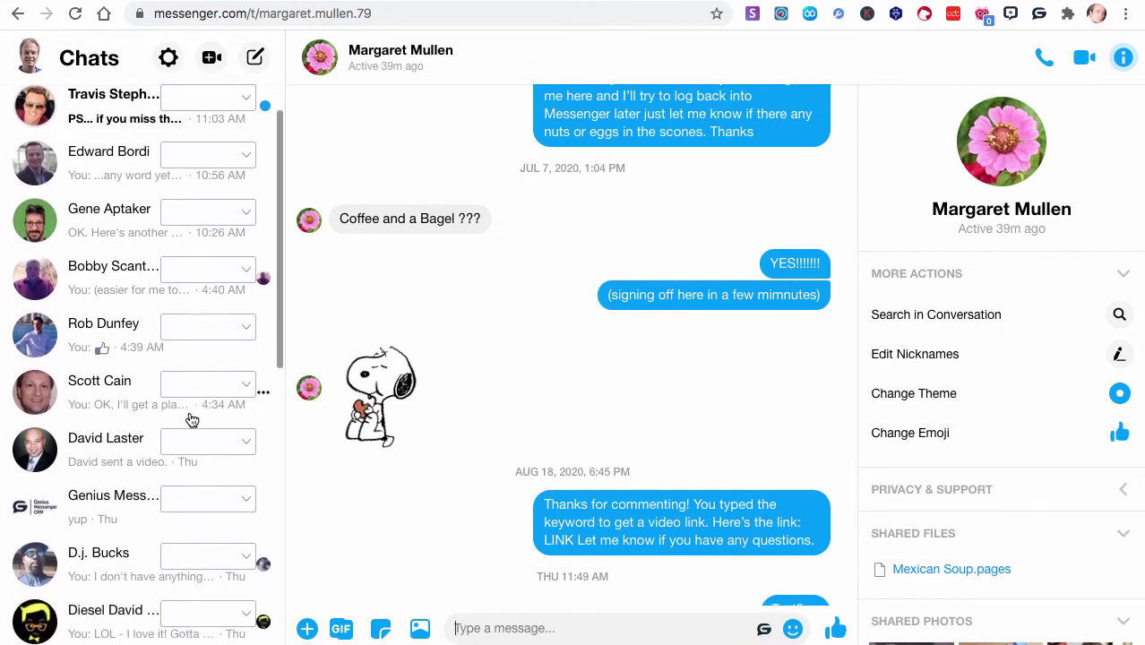
scroll(190, 418, "up", 3)
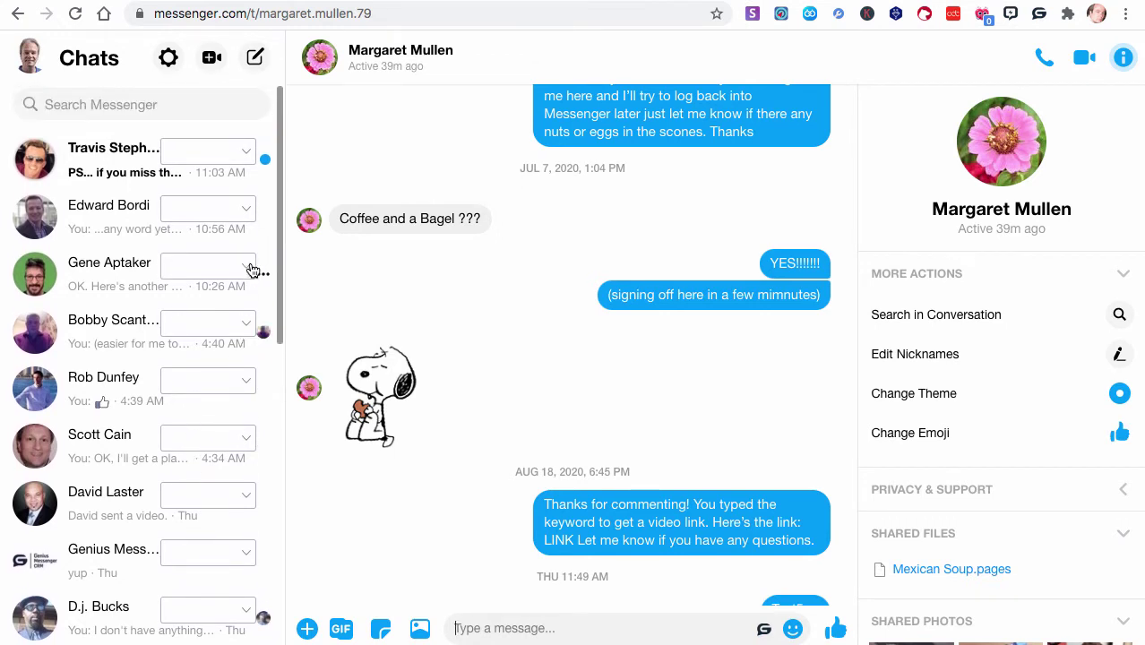
left_click(248, 210)
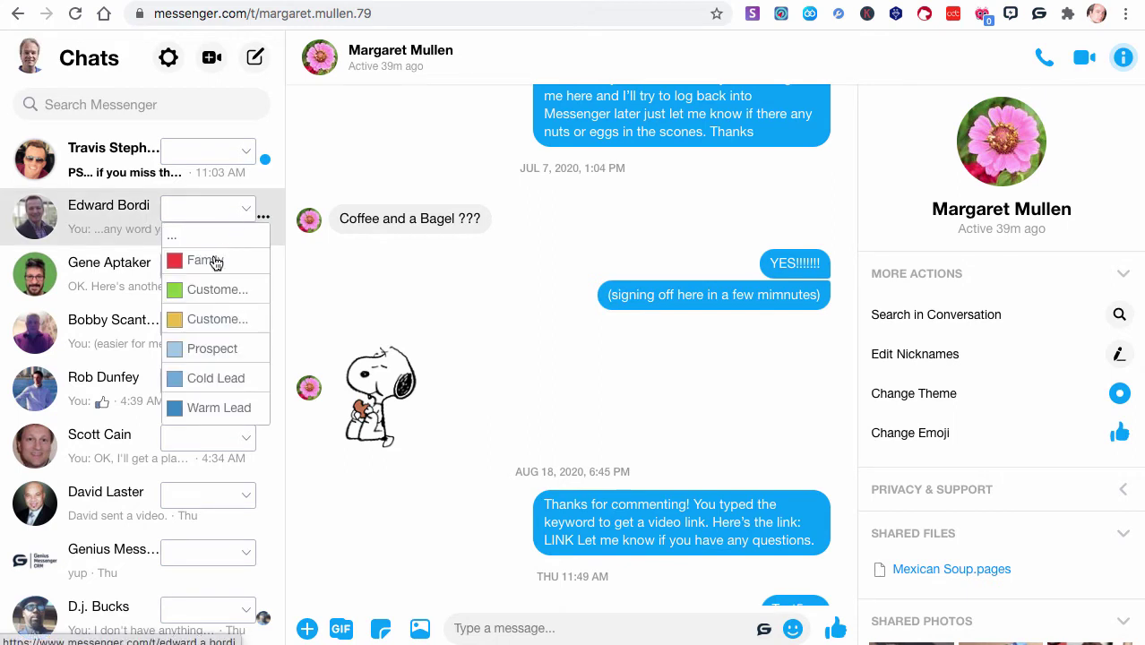
left_click(218, 291)
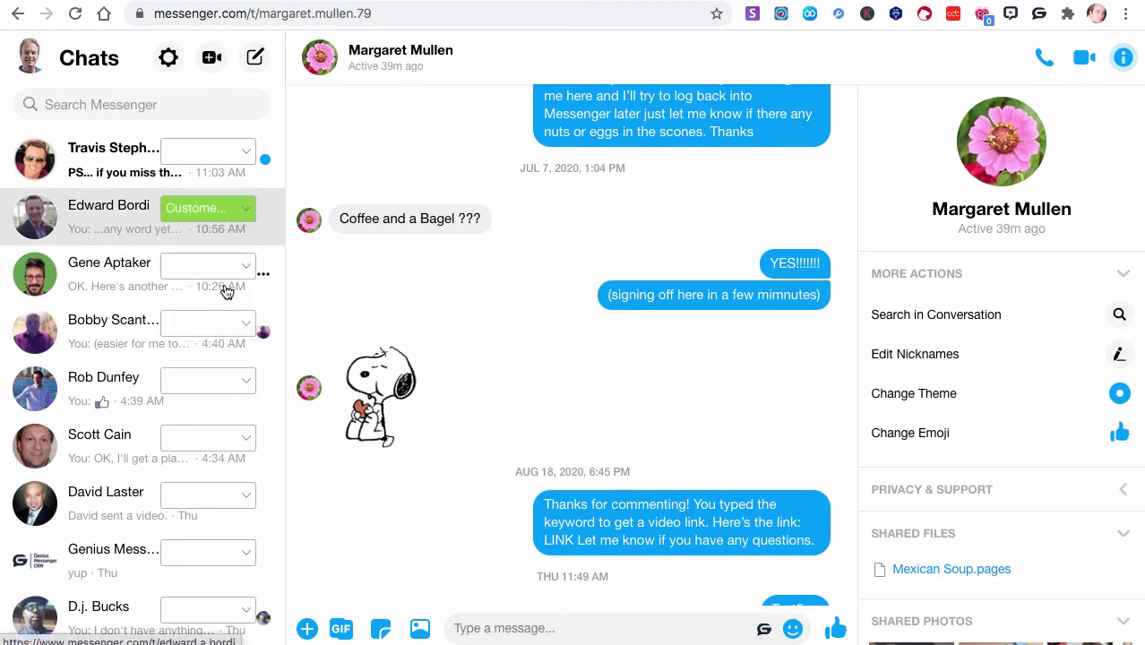
left_click(253, 328)
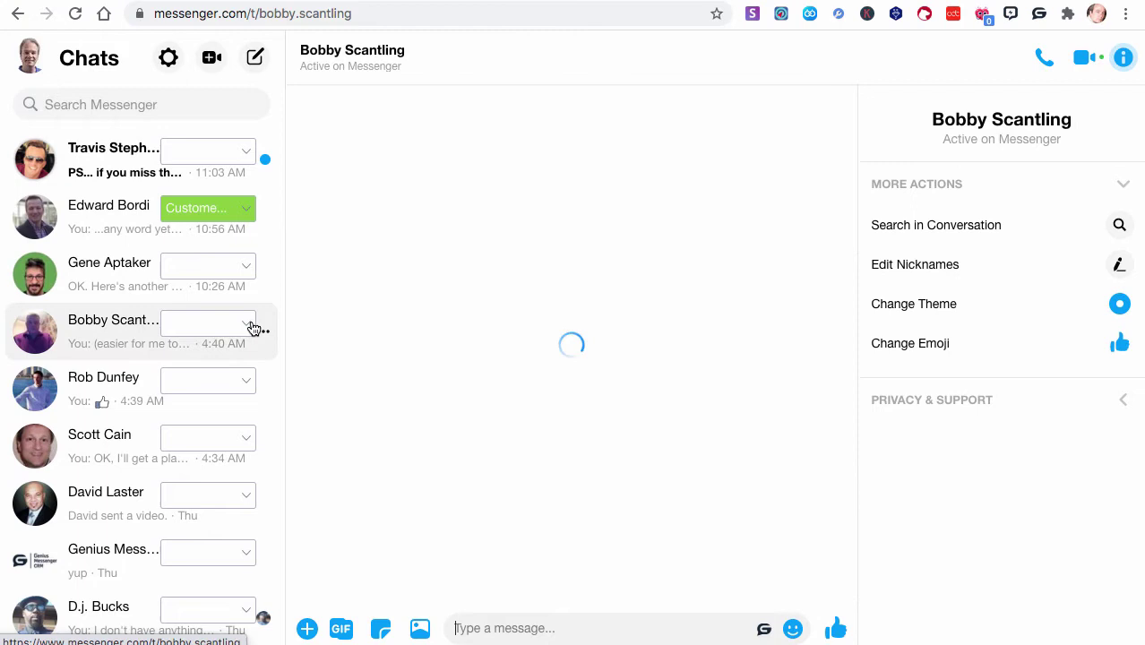
left_click(251, 326)
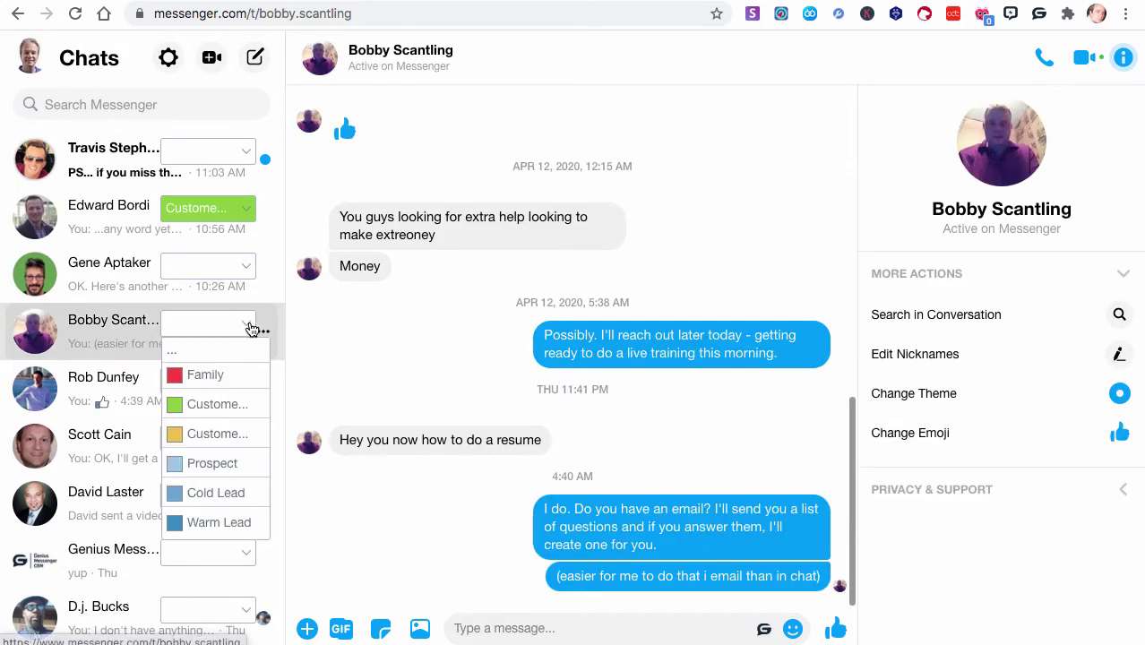
left_click(207, 381)
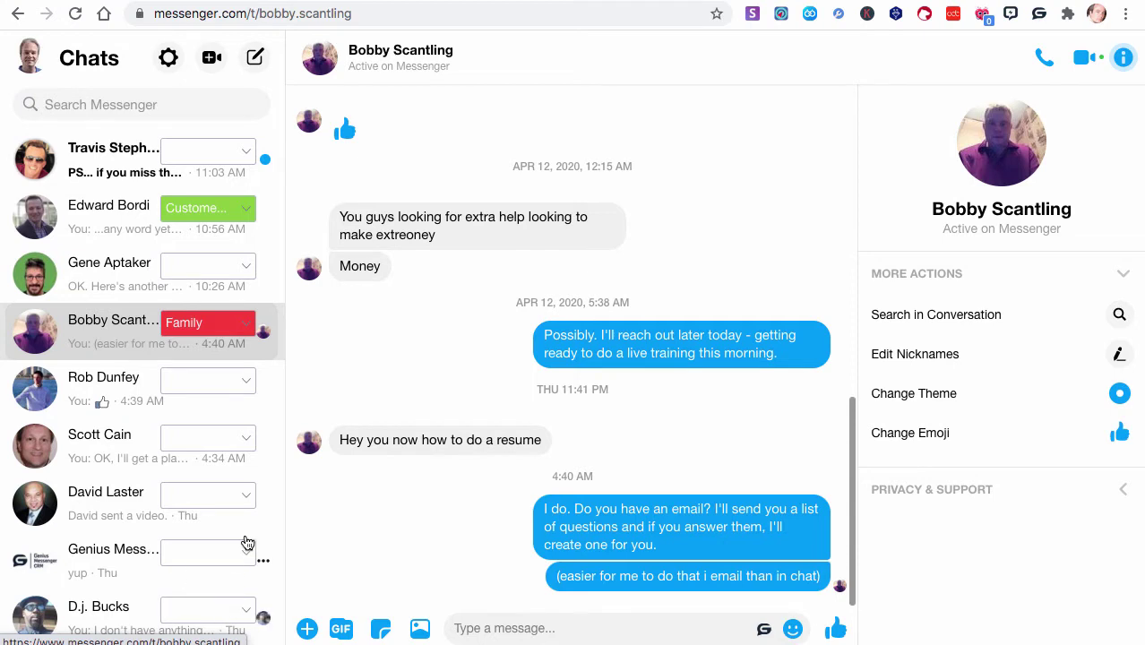
Tag the Genius Messenger CRM page chat with yellow Customer and another contact as Prospect
left_click(126, 550)
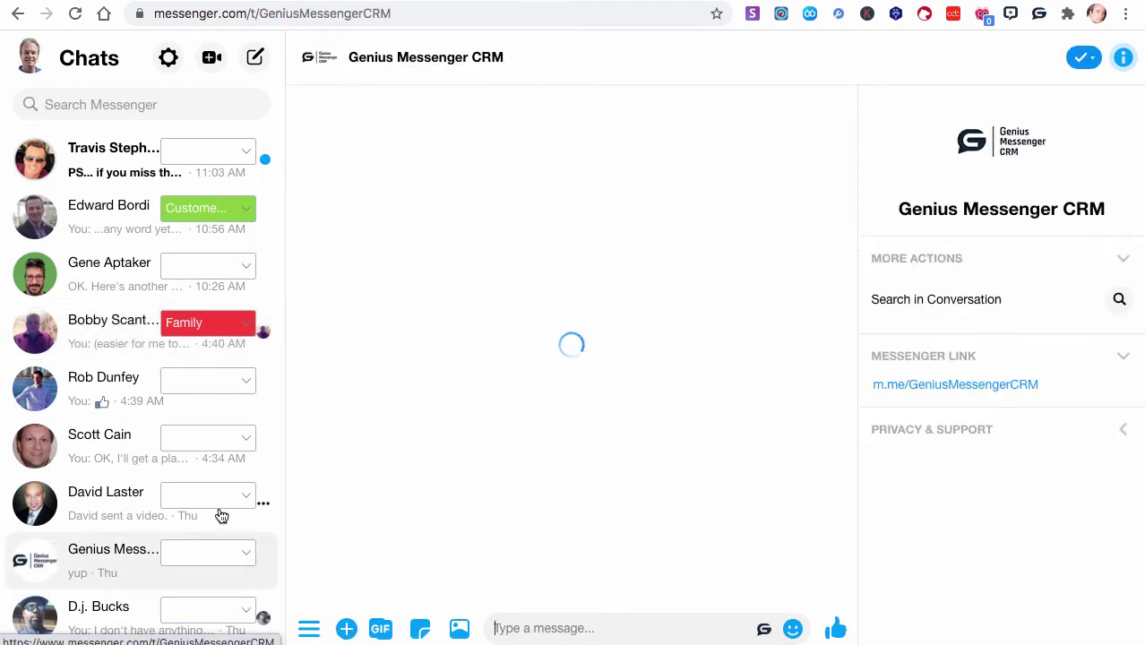
scroll(221, 518, "down", 1)
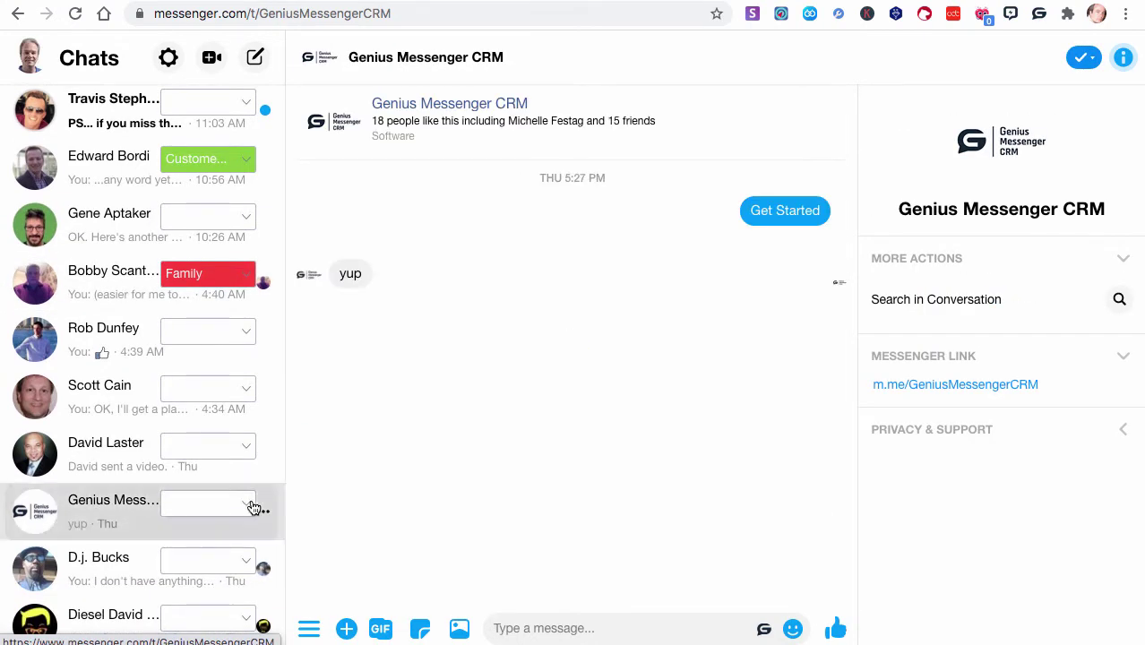
left_click(247, 505)
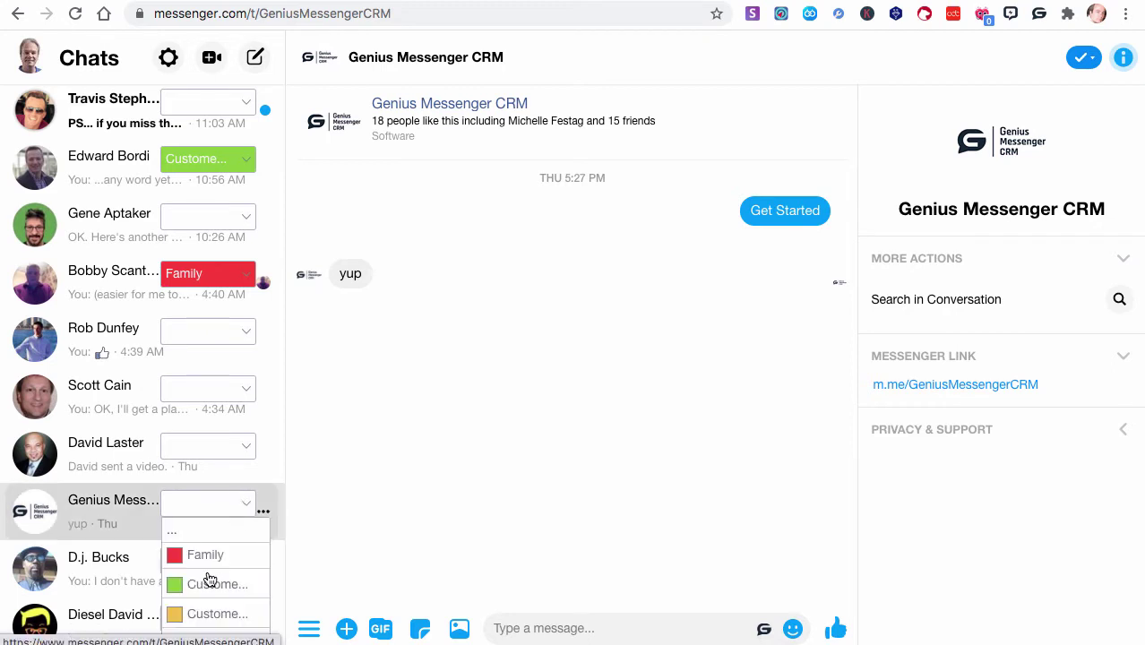
left_click(206, 614)
scroll(211, 592, "down", 3)
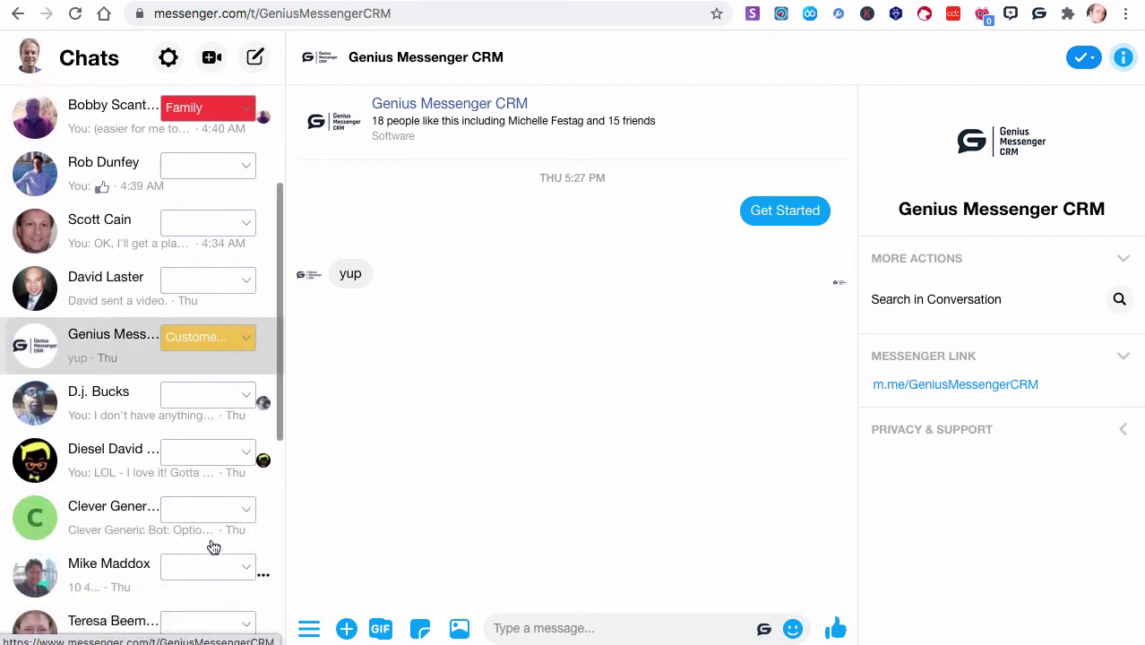
left_click(248, 452)
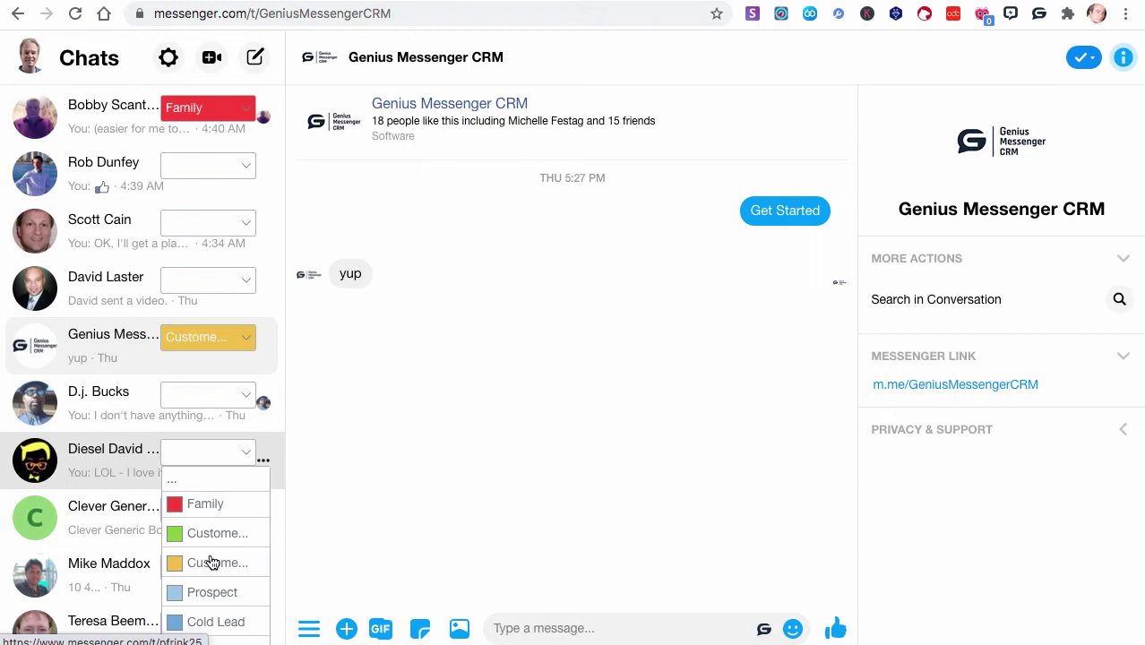
left_click(213, 592)
Tag four more contacts with the Warm Lead label
scroll(211, 565, "down", 1)
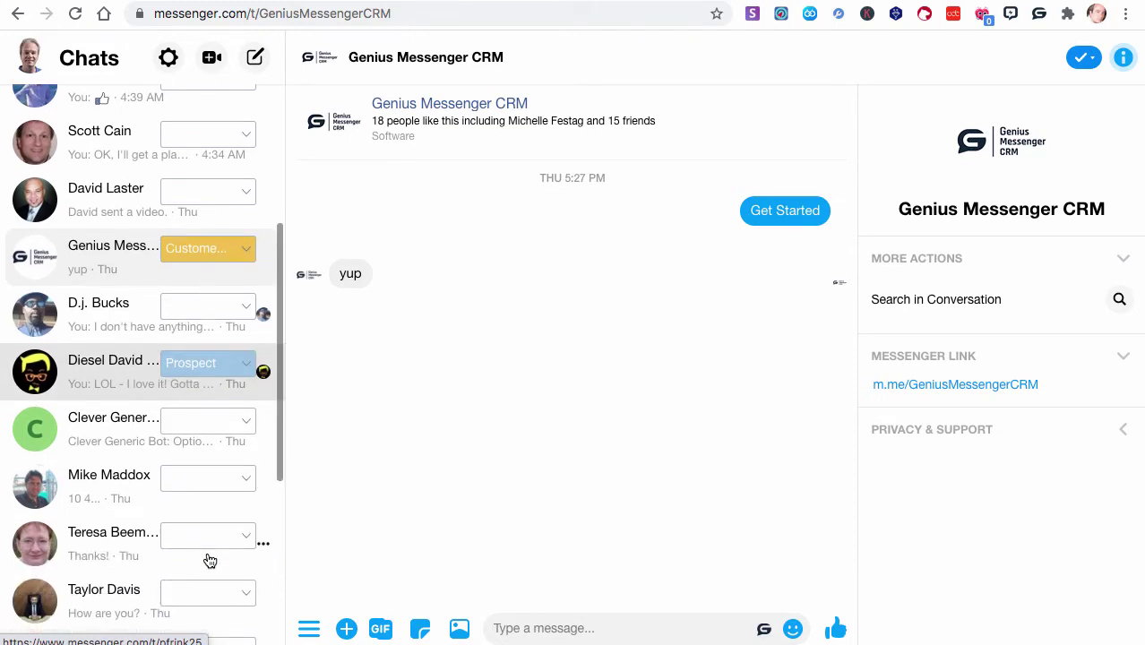
scroll(209, 561, "down", 3)
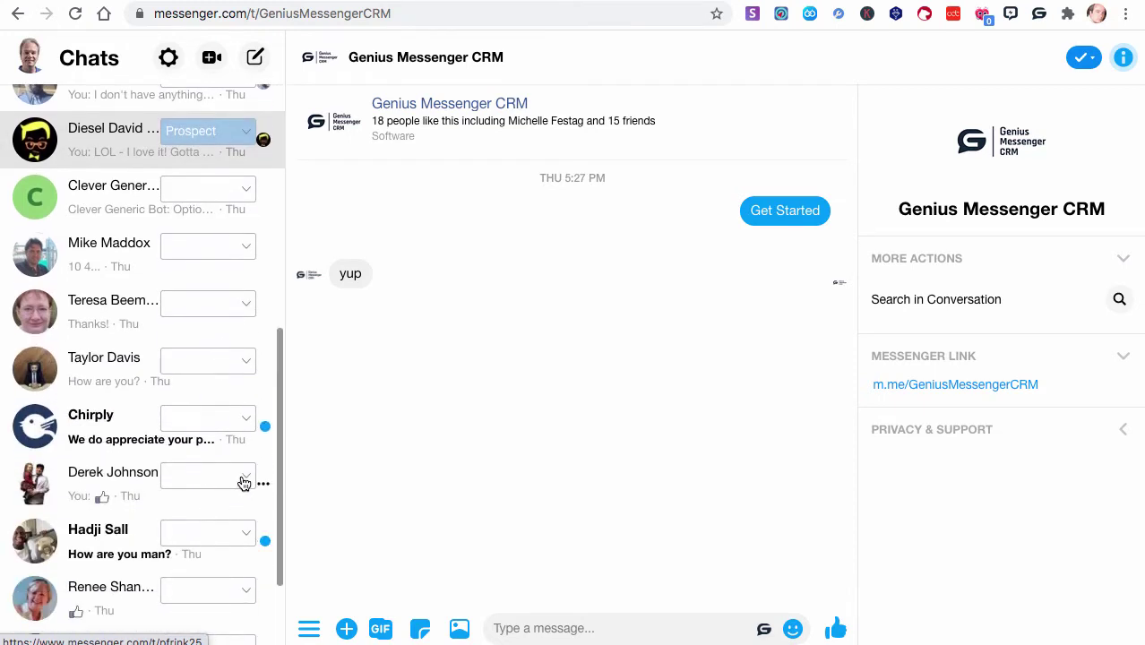
left_click(244, 484)
scroll(220, 573, "down", 1)
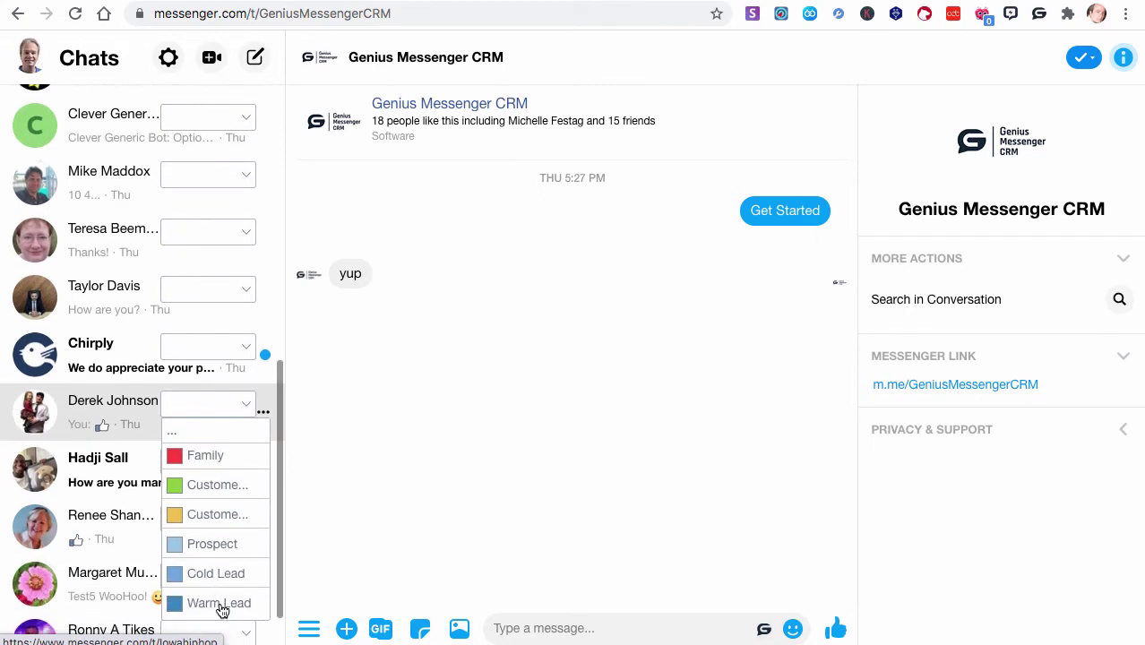
left_click(219, 604)
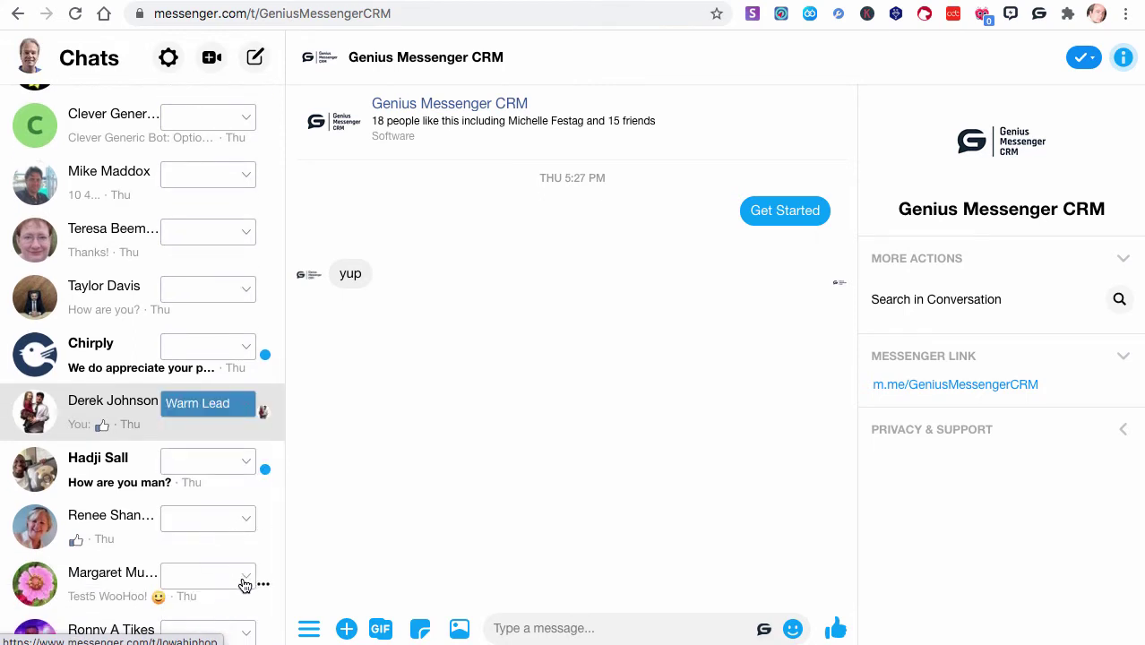
left_click(245, 581)
scroll(246, 585, "down", 3)
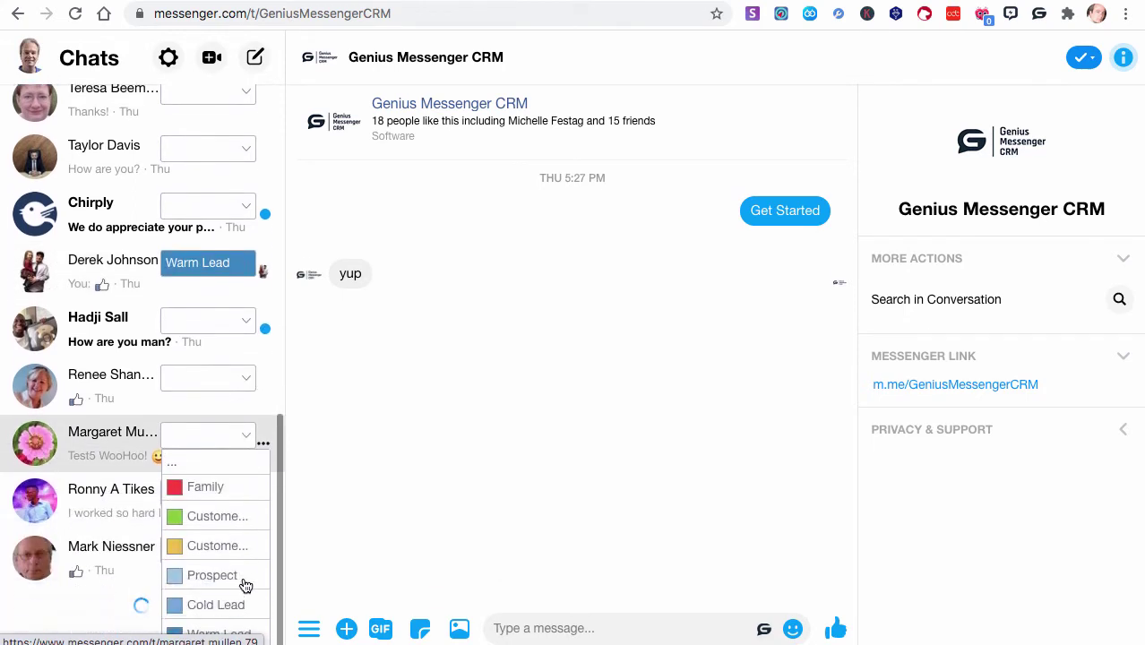
scroll(245, 585, "down", 1)
left_click(237, 573)
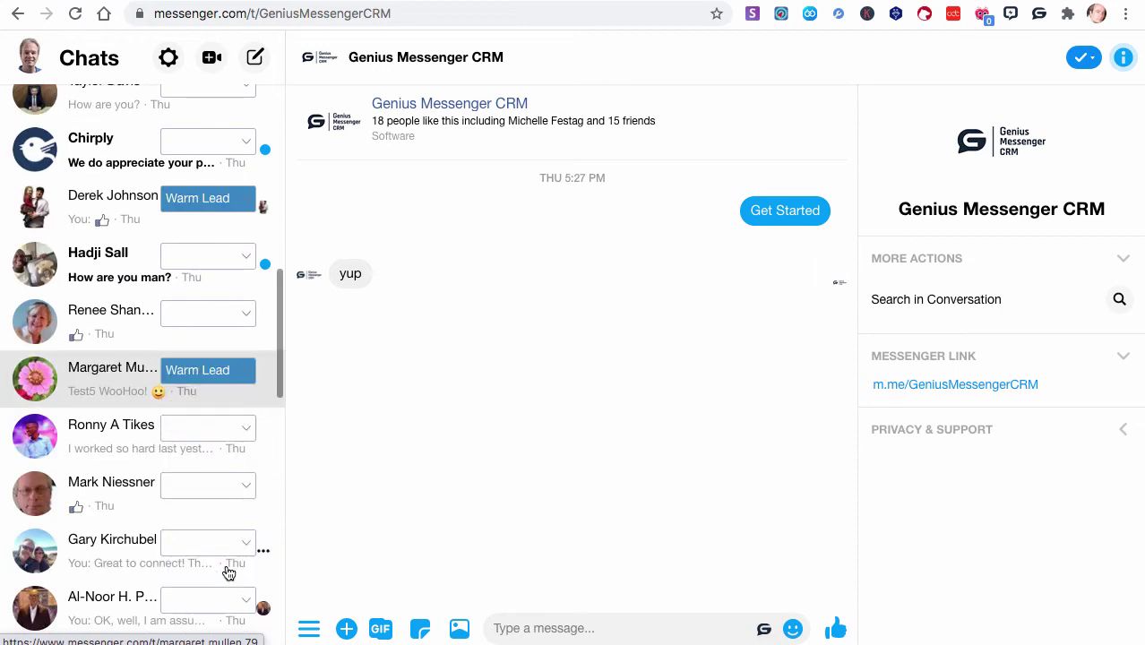
left_click(231, 485)
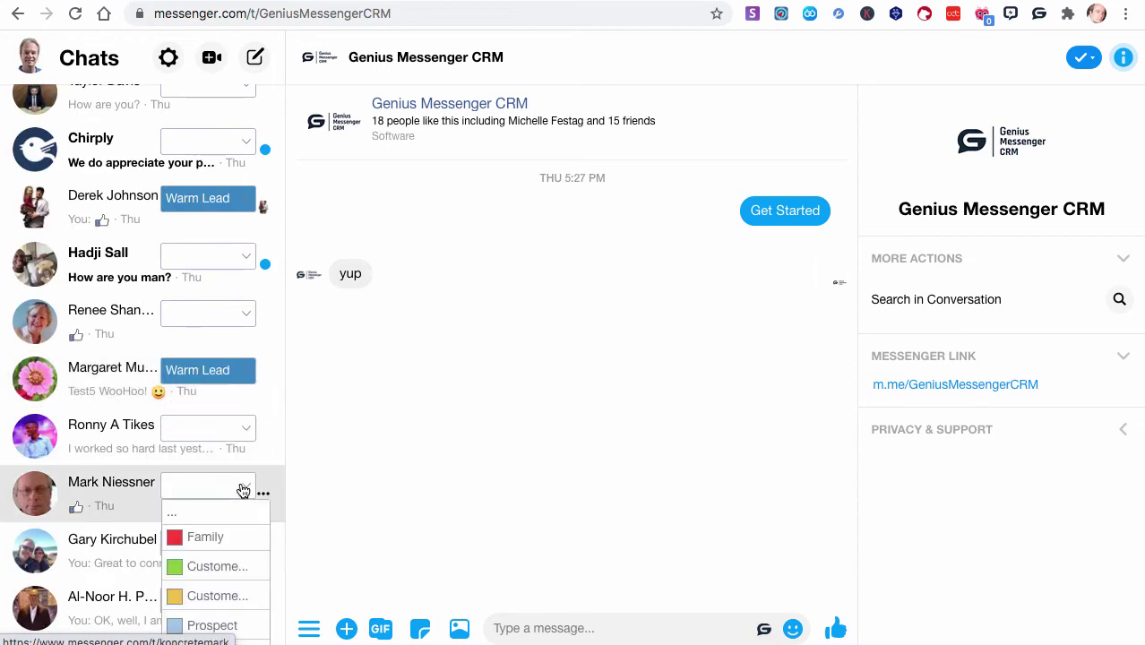
scroll(224, 560, "down", 1)
left_click(209, 615)
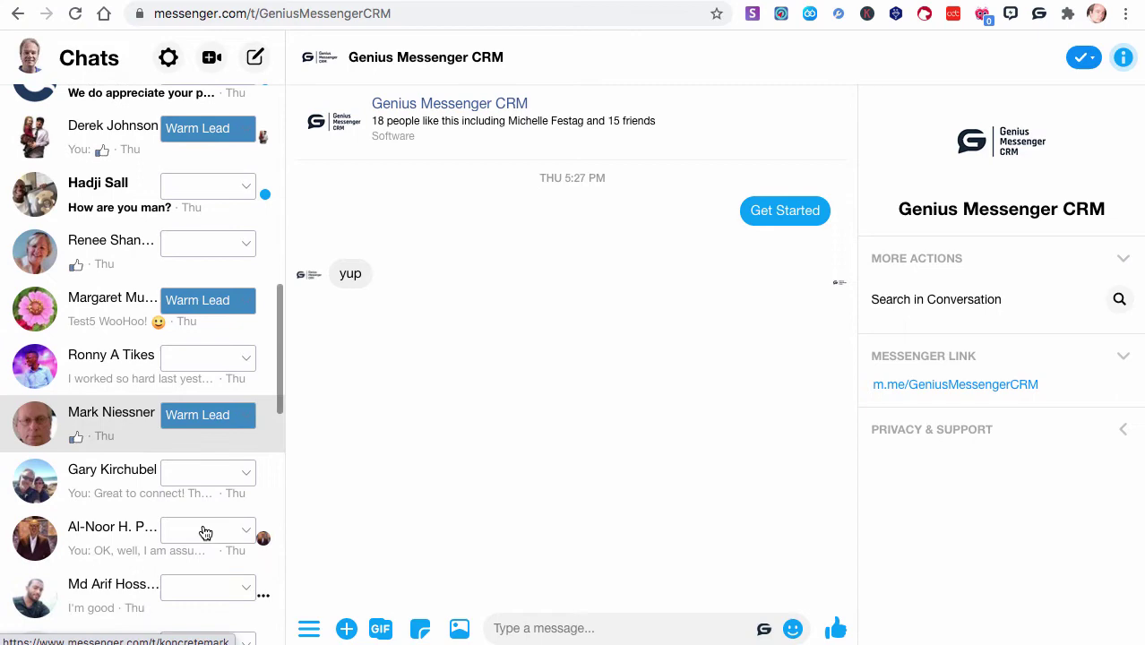
left_click(242, 249)
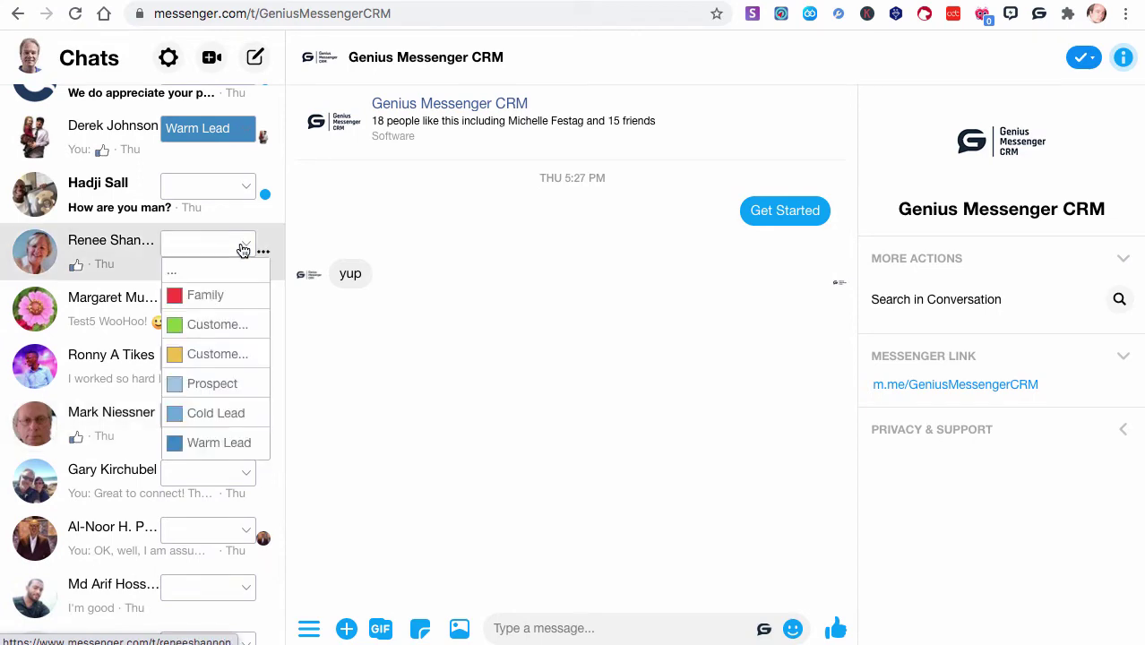
left_click(214, 442)
scroll(253, 376, "up", 10)
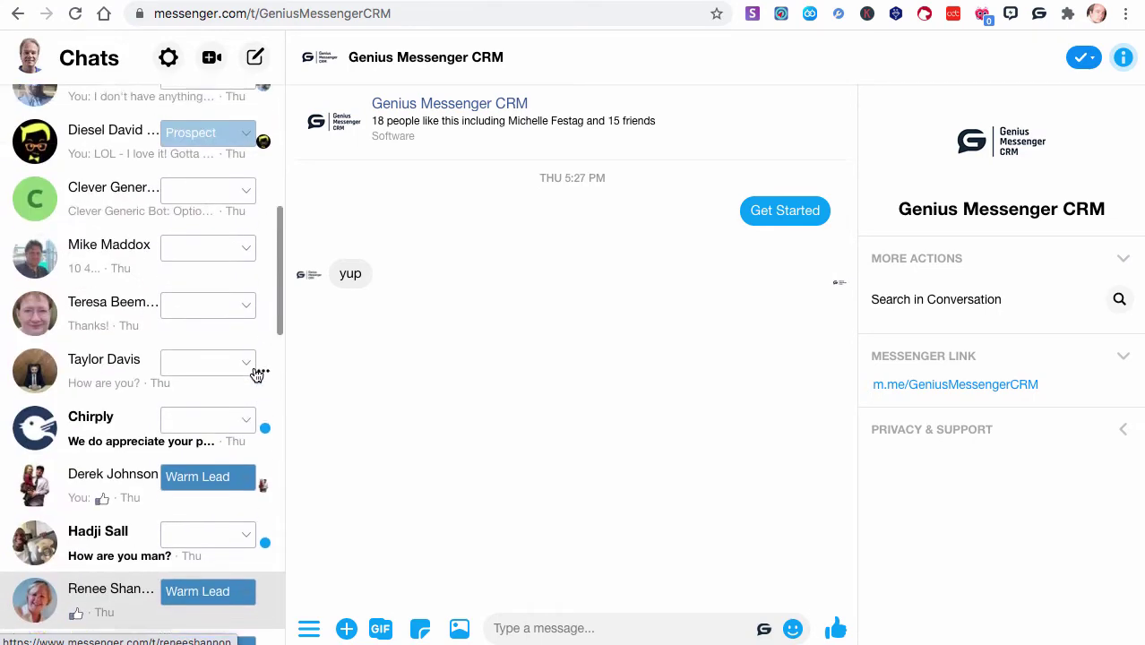
Open the Genius Messenger CRM quick panel of labels from the toolbar icon
left_click(1039, 15)
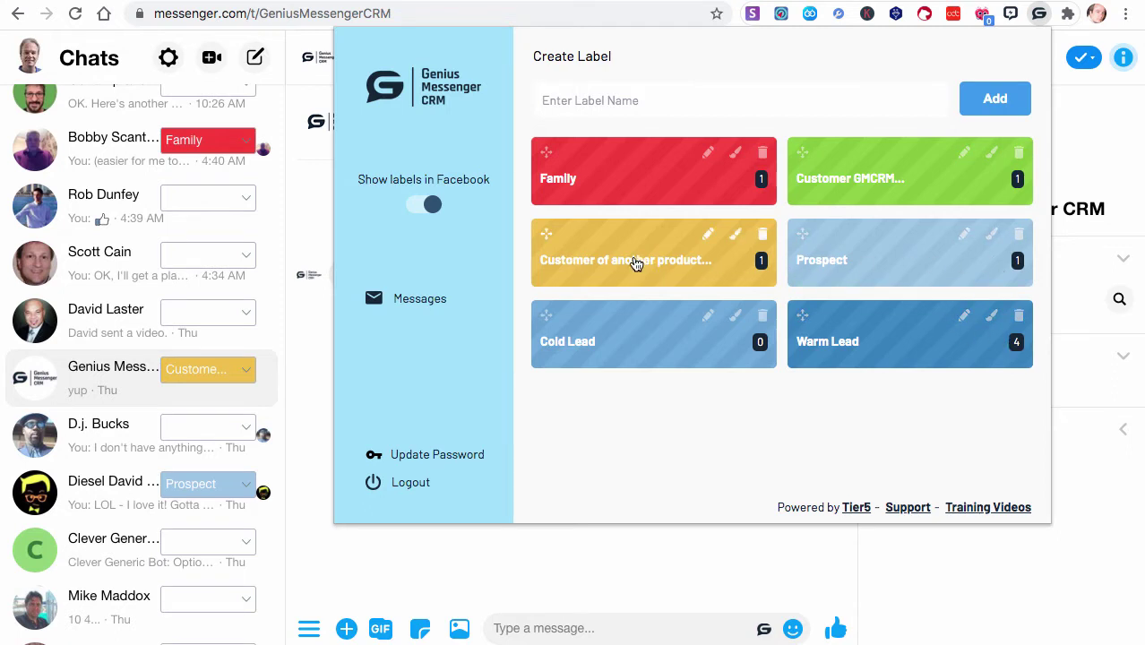
Open the full dashboard's Labels page and scroll through the label cards and their contacts
left_click(415, 301)
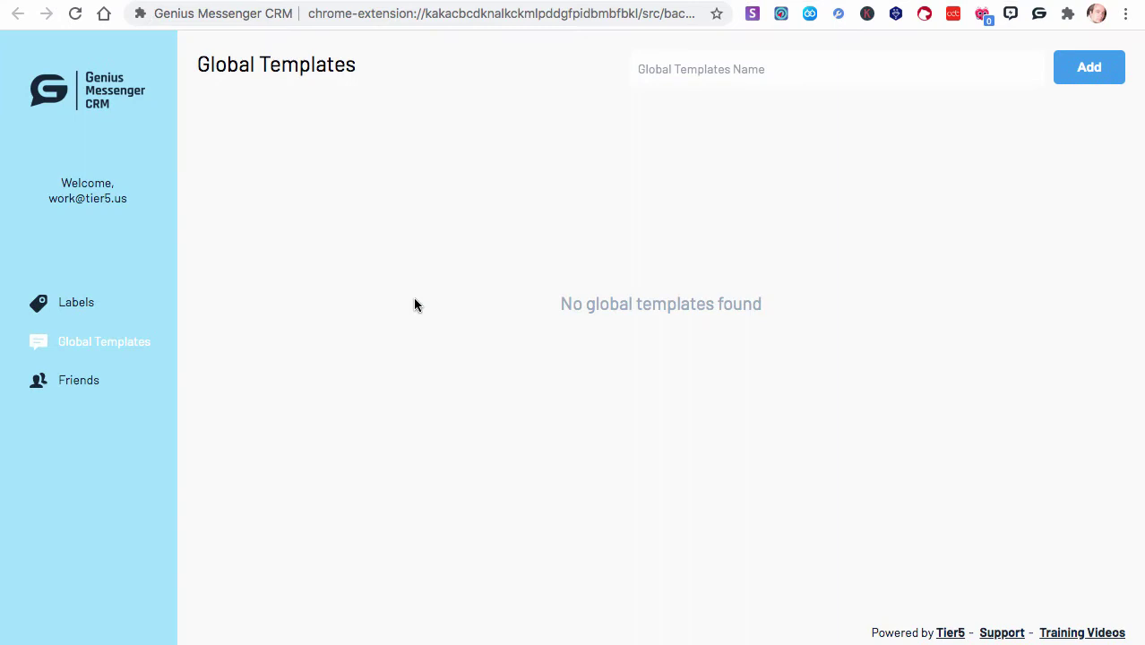
left_click(76, 309)
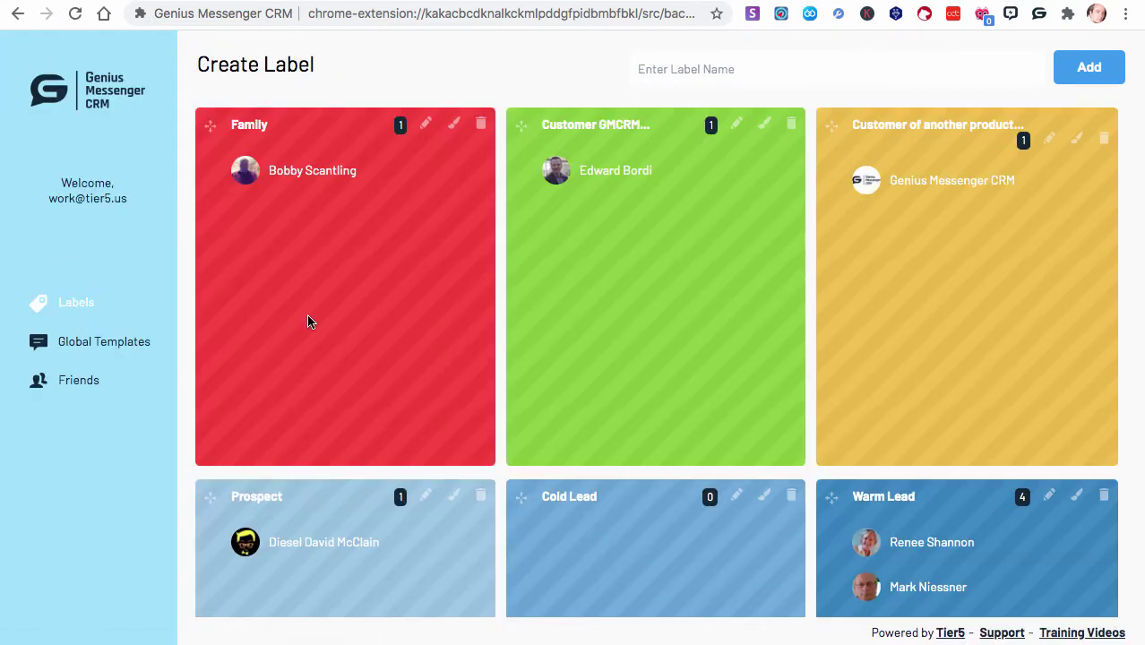
scroll(314, 323, "down", 1)
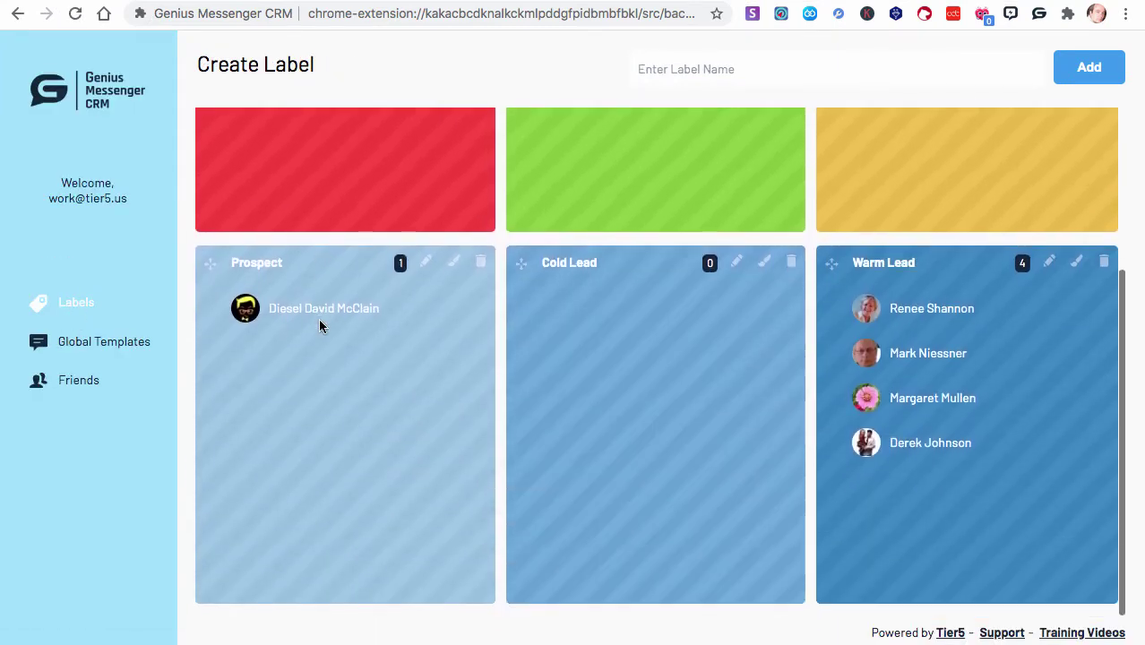
scroll(320, 324, "down", 3)
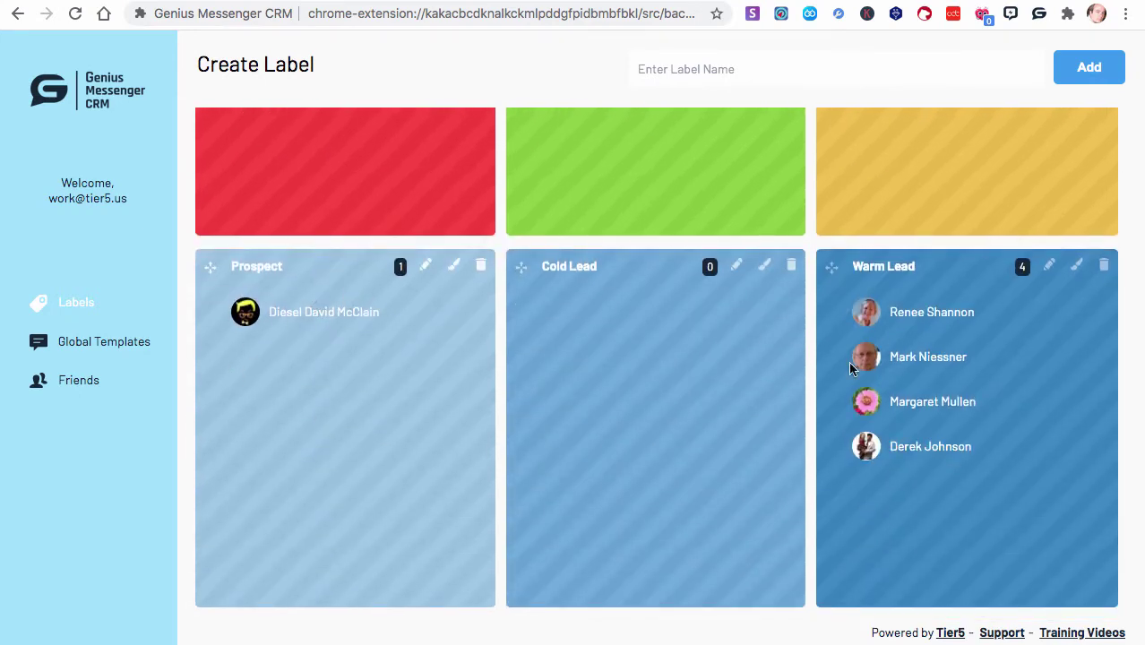
left_click_drag(209, 266, 258, 282)
Reopen the CRM quick panel and show the four Warm Lead contacts
scroll(355, 278, "up", 5)
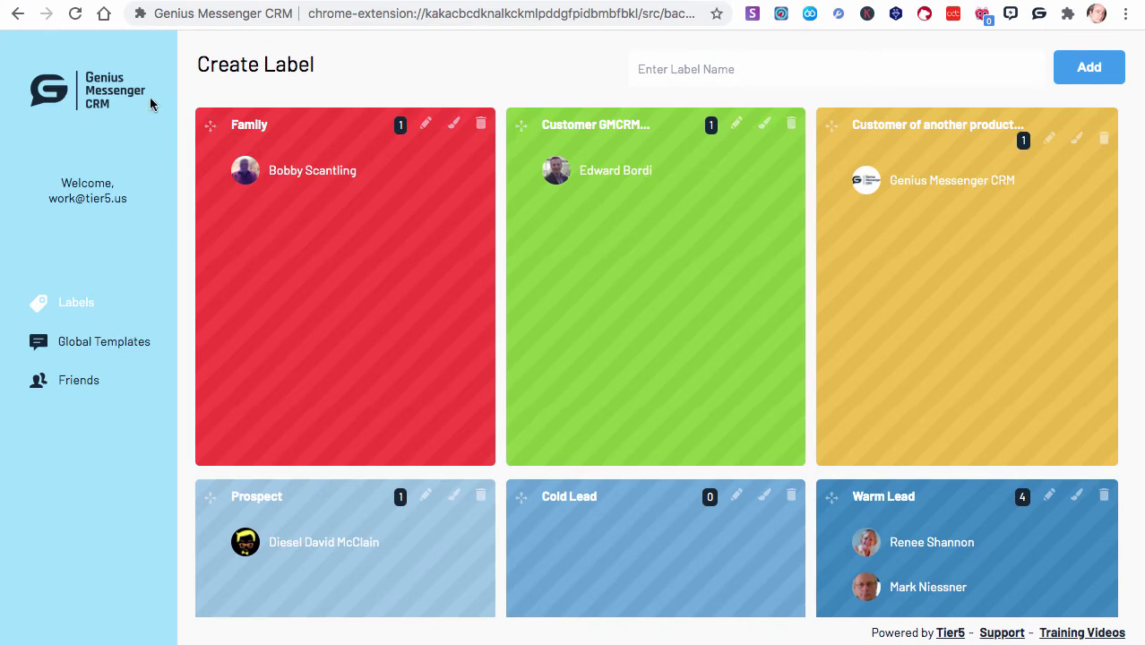
left_click(1039, 14)
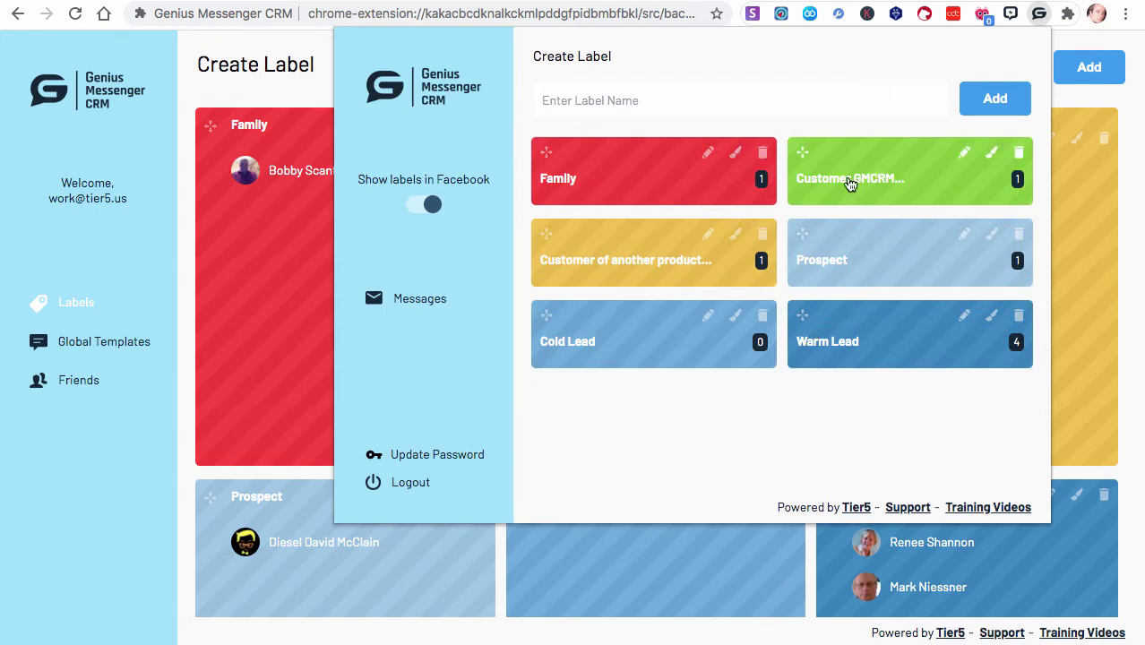
left_click(832, 342)
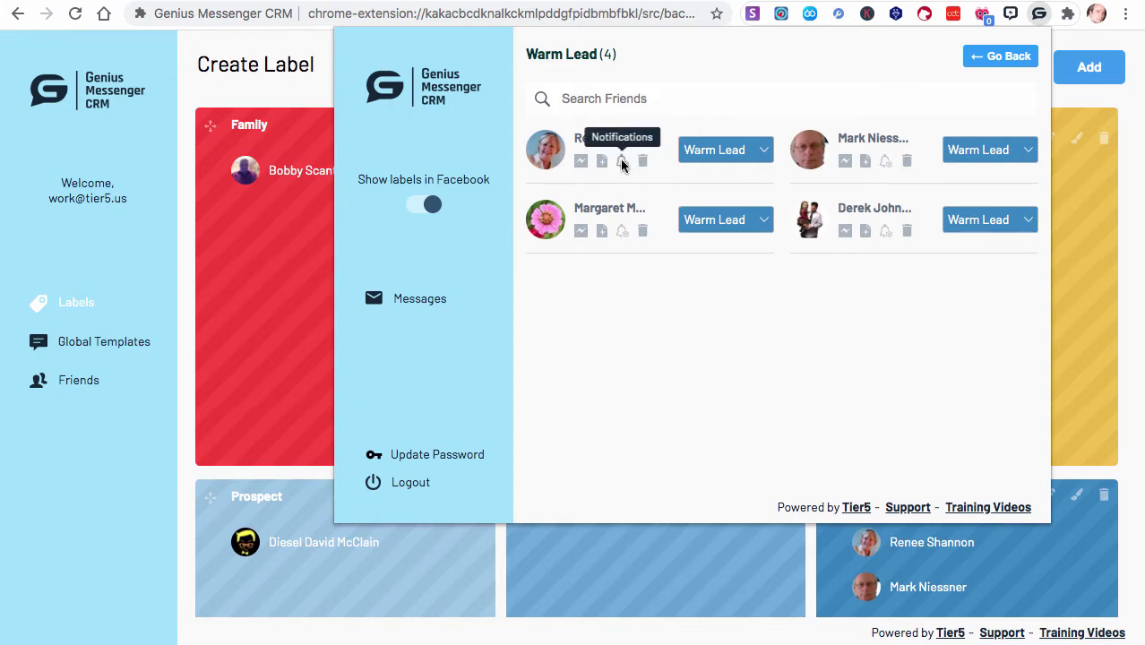
Start a notification for the Warm Lead contact with subject 'Test Notification' and a suggested e-mail address
left_click(622, 160)
left_click(689, 195)
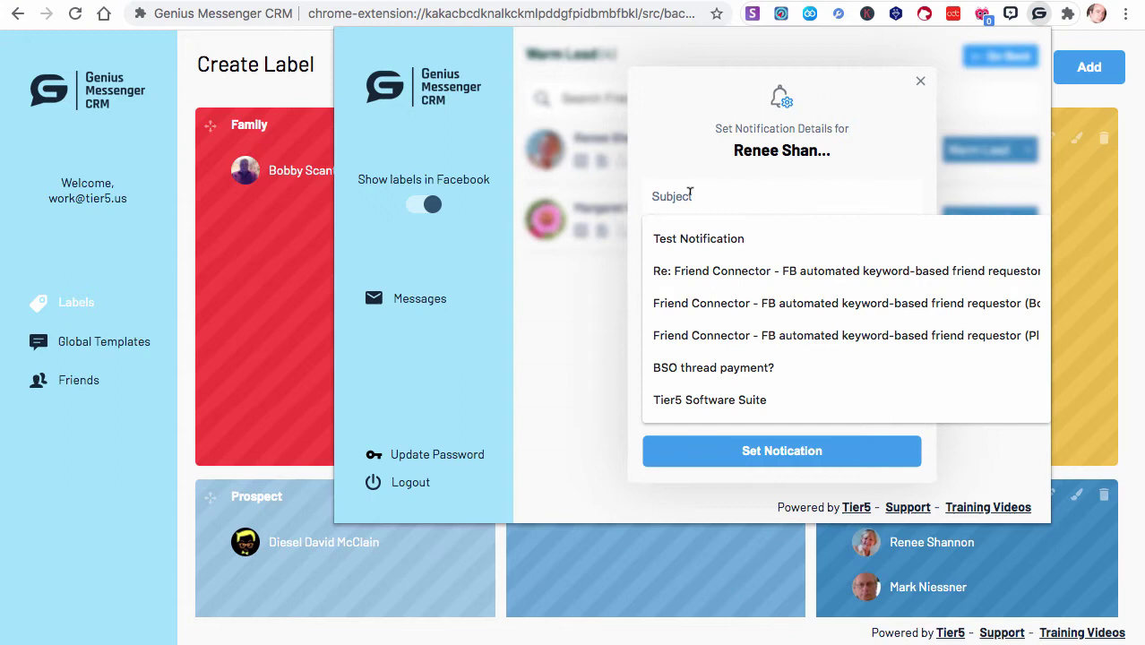
left_click(705, 238)
left_click(691, 247)
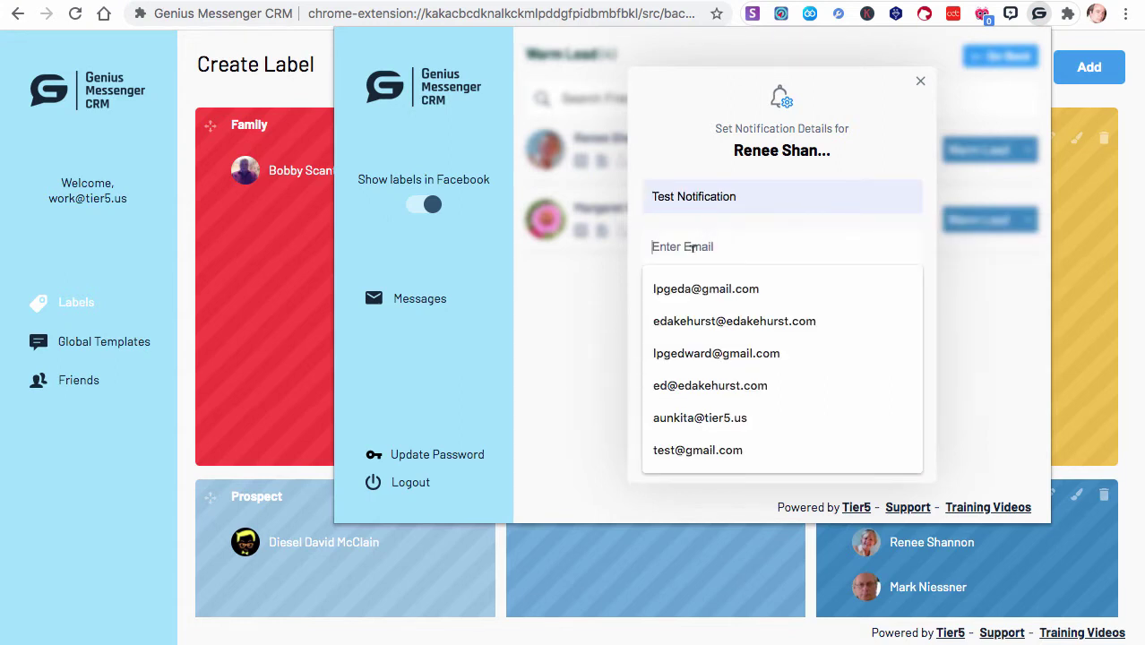
type("test@gmail.com")
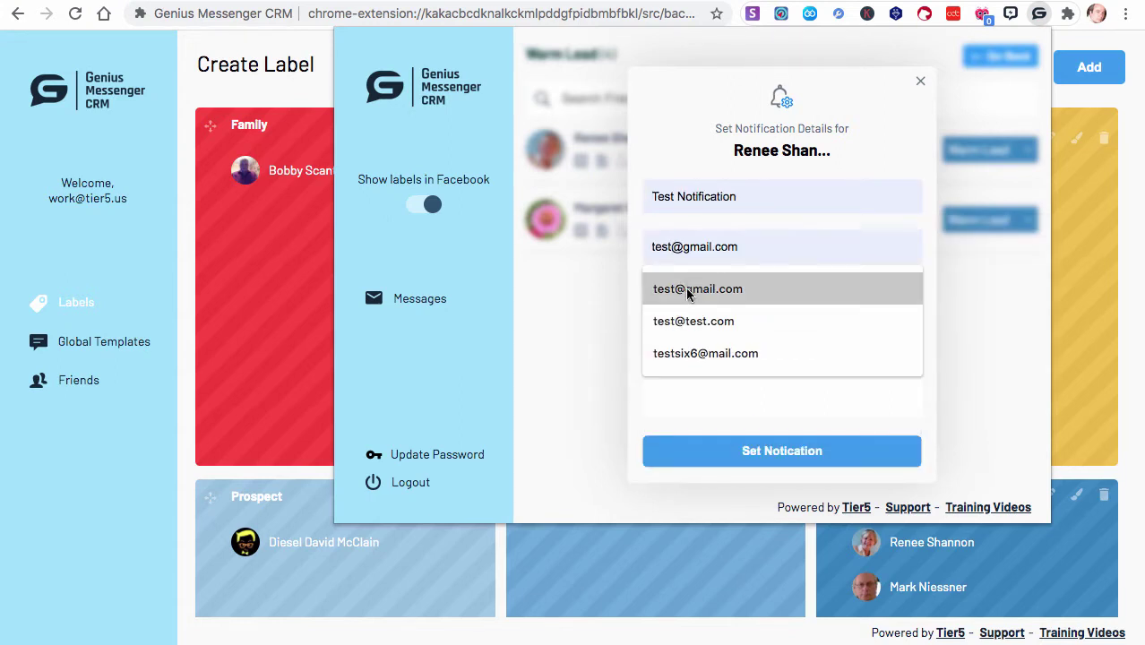
left_click(688, 289)
Schedule it for 28/08/2020 at 11:30 with the message 'This is just a test notification'
left_click(664, 296)
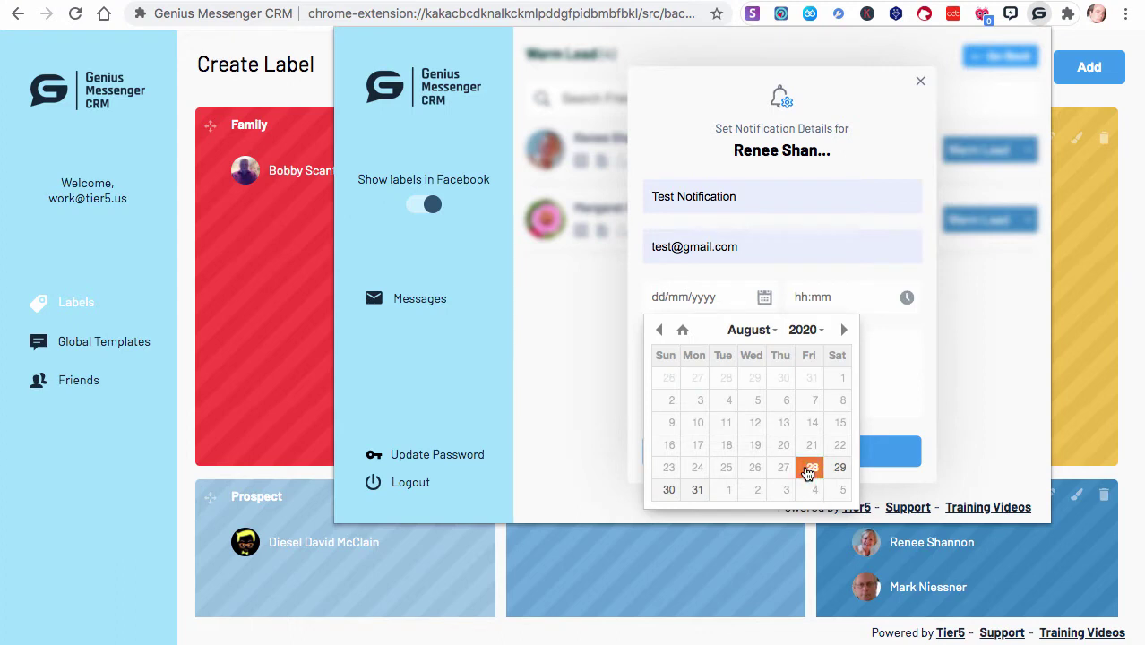
left_click(809, 468)
left_click(816, 297)
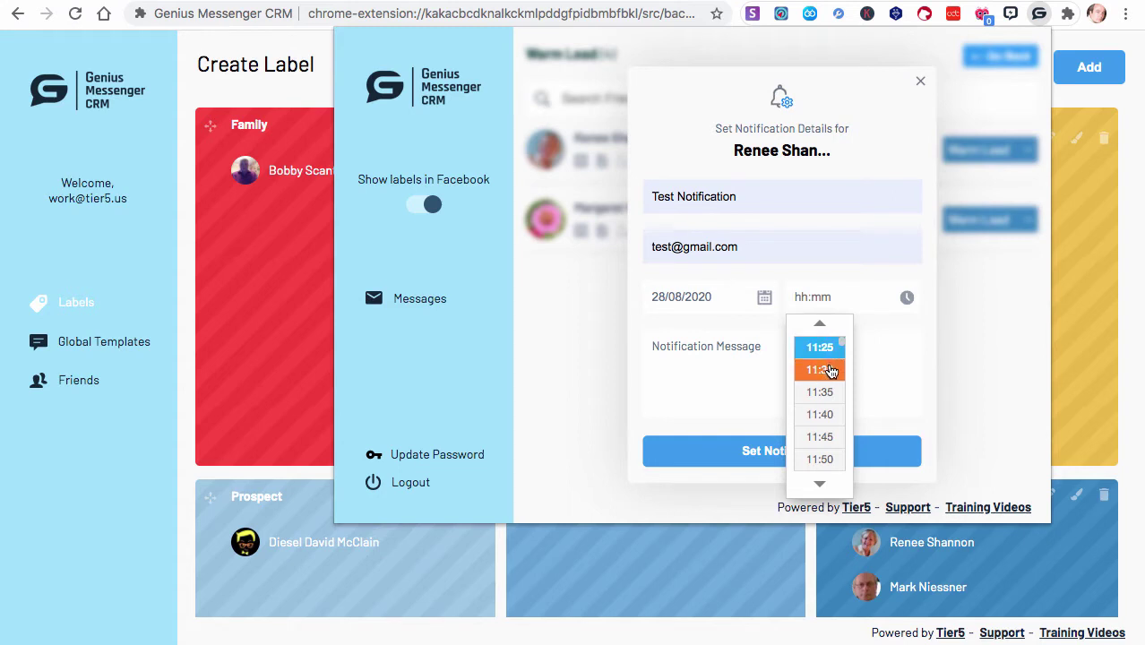
left_click(831, 370)
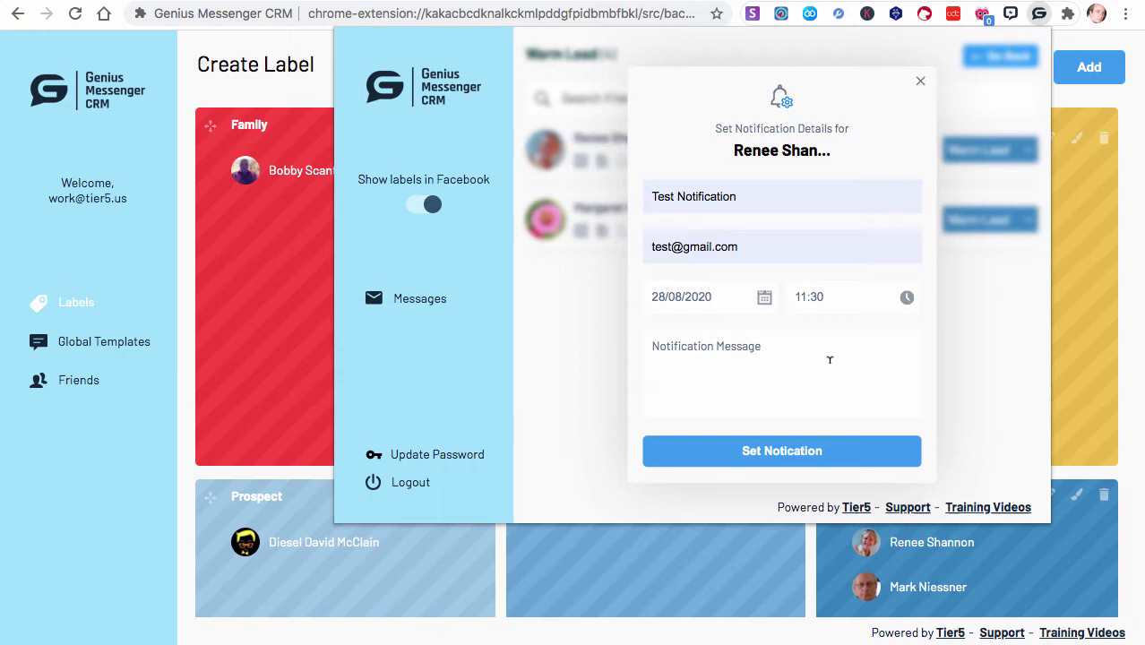
left_click(763, 352)
type("Thi")
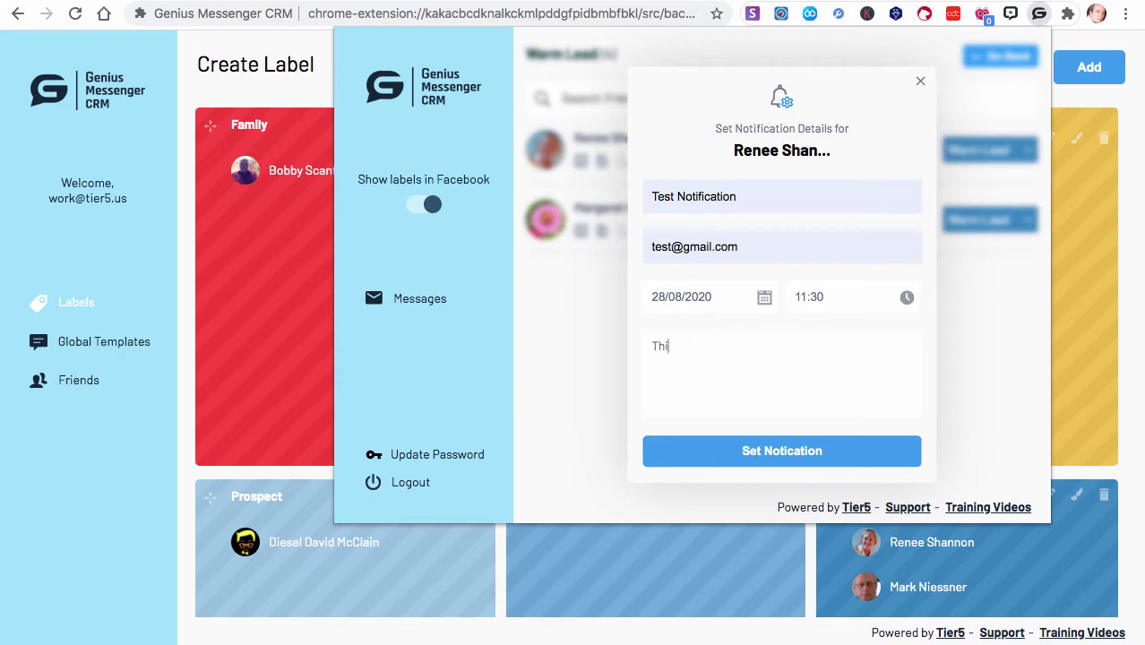
type("s is just a test notification")
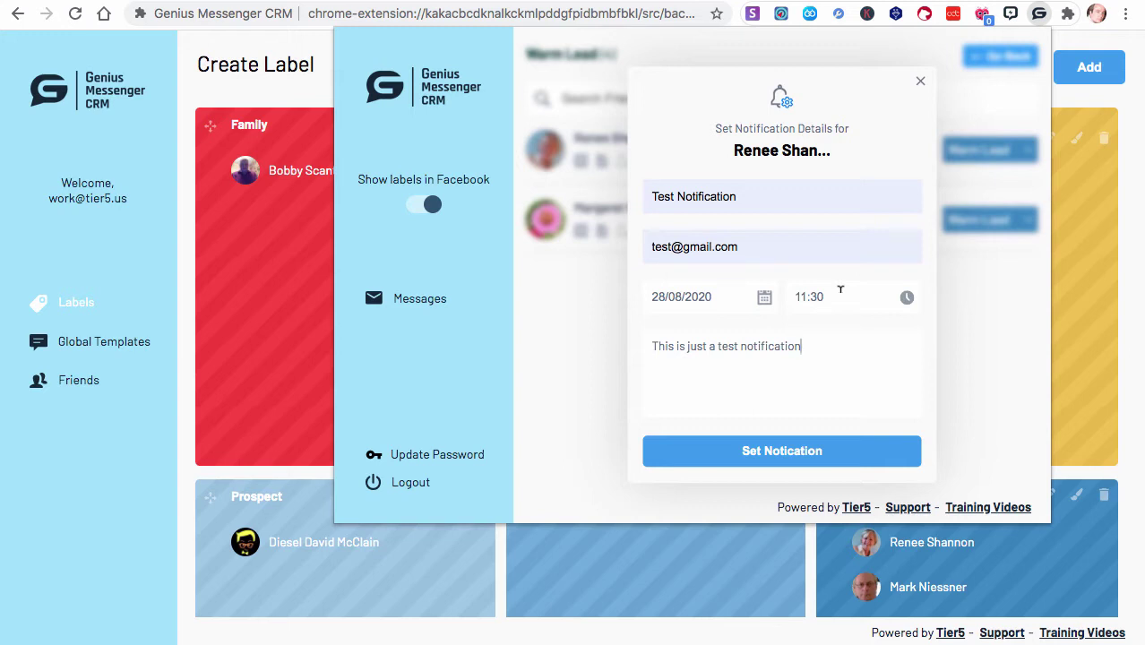
left_click(761, 454)
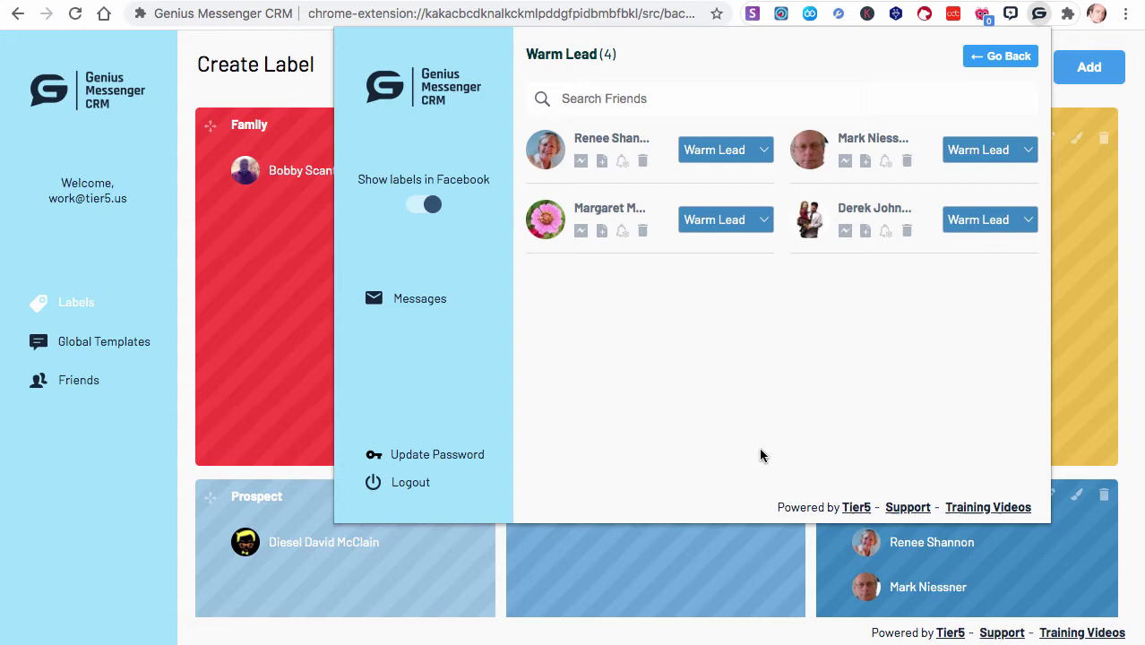
Reopen the flower-avatar contact's notes by going back through the Warm Lead label list
left_click(602, 231)
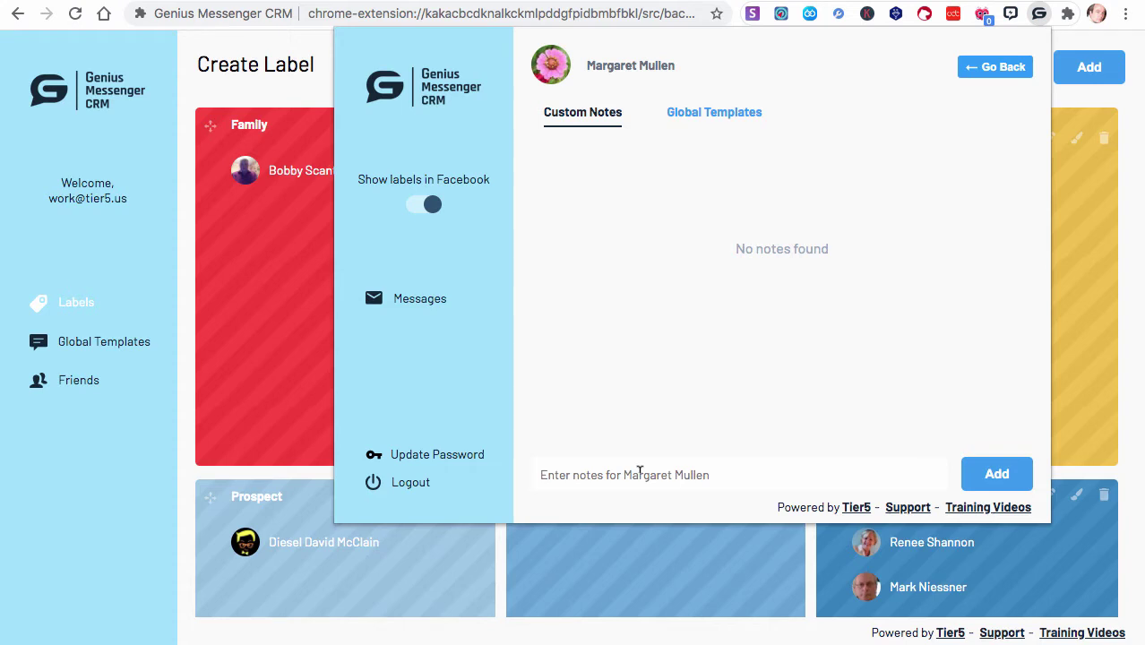
left_click(982, 68)
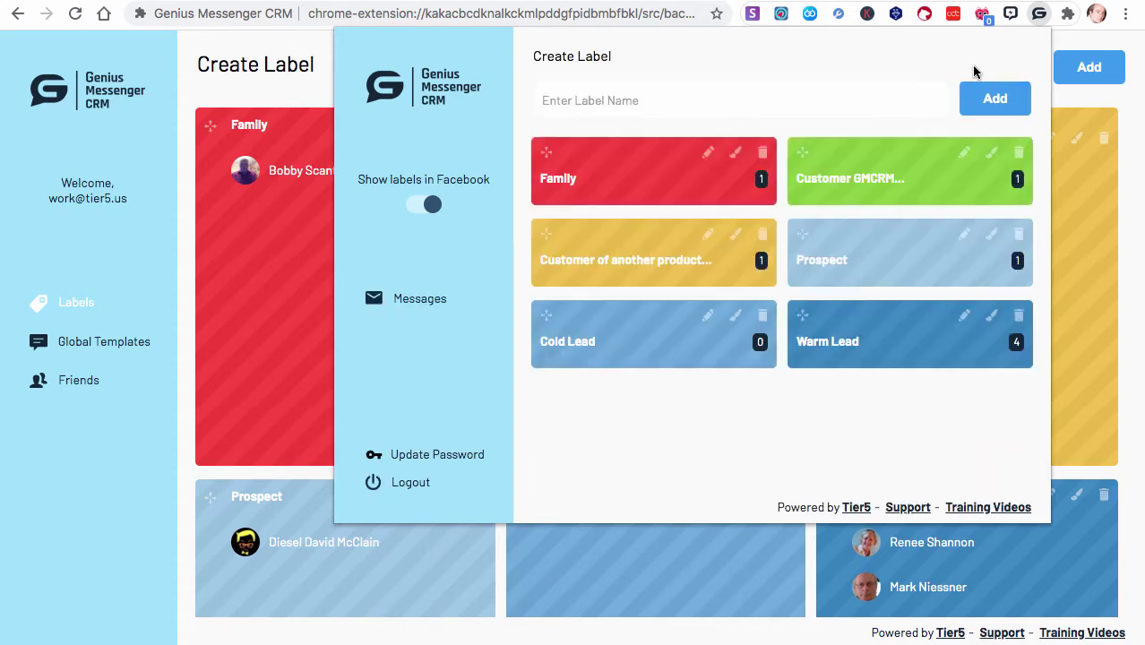
left_click(830, 342)
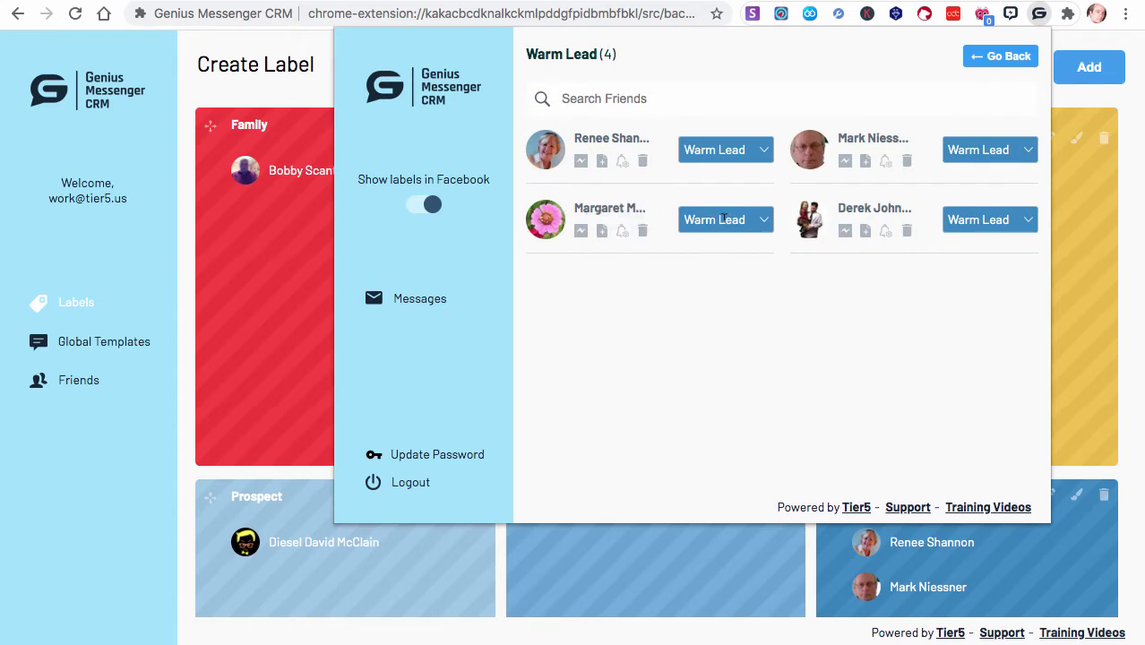
left_click(602, 232)
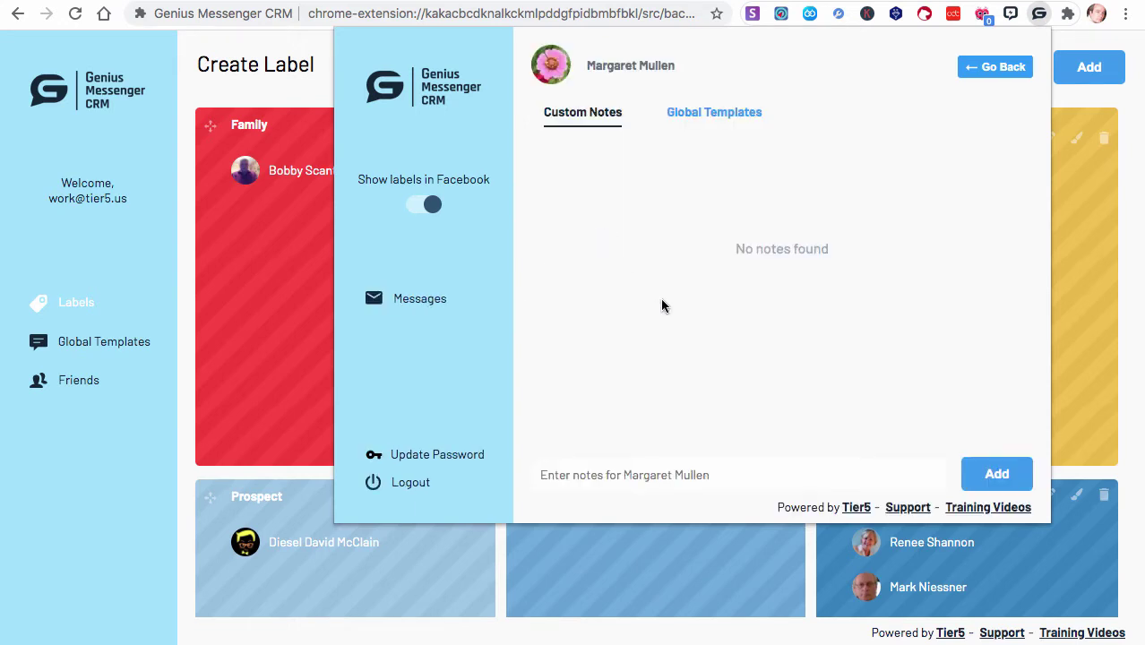
Add the note 'Has not yet seen demo video, but wants to', correcting the 'vodeo' typo
left_click(611, 475)
type("Ha")
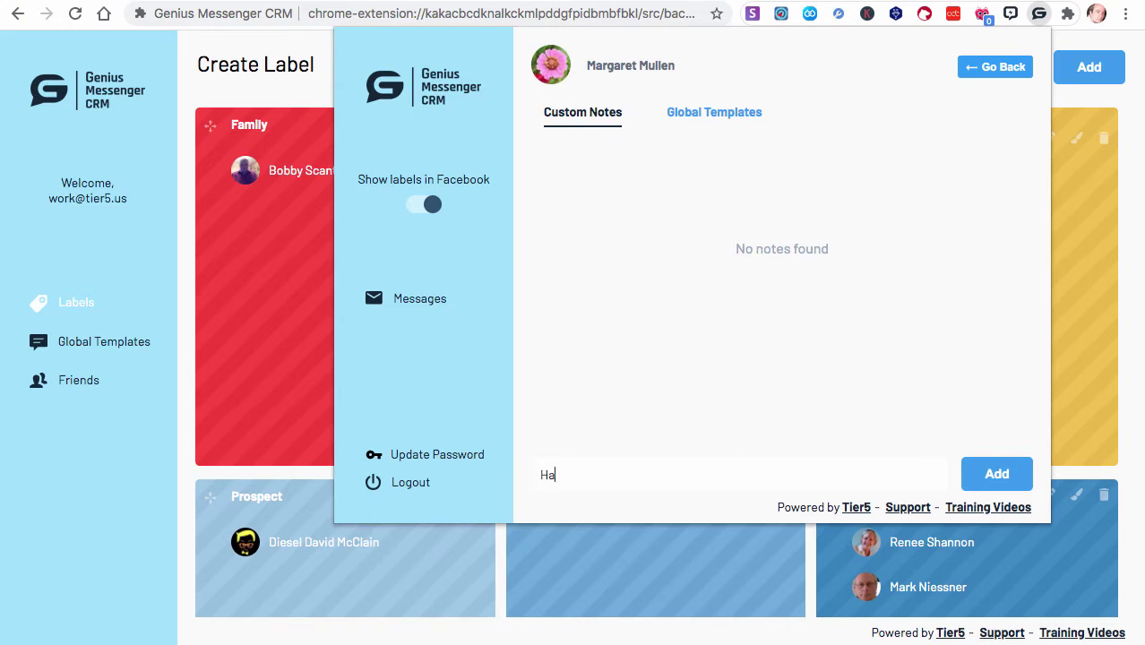
type("s not yet seen demo vodeo")
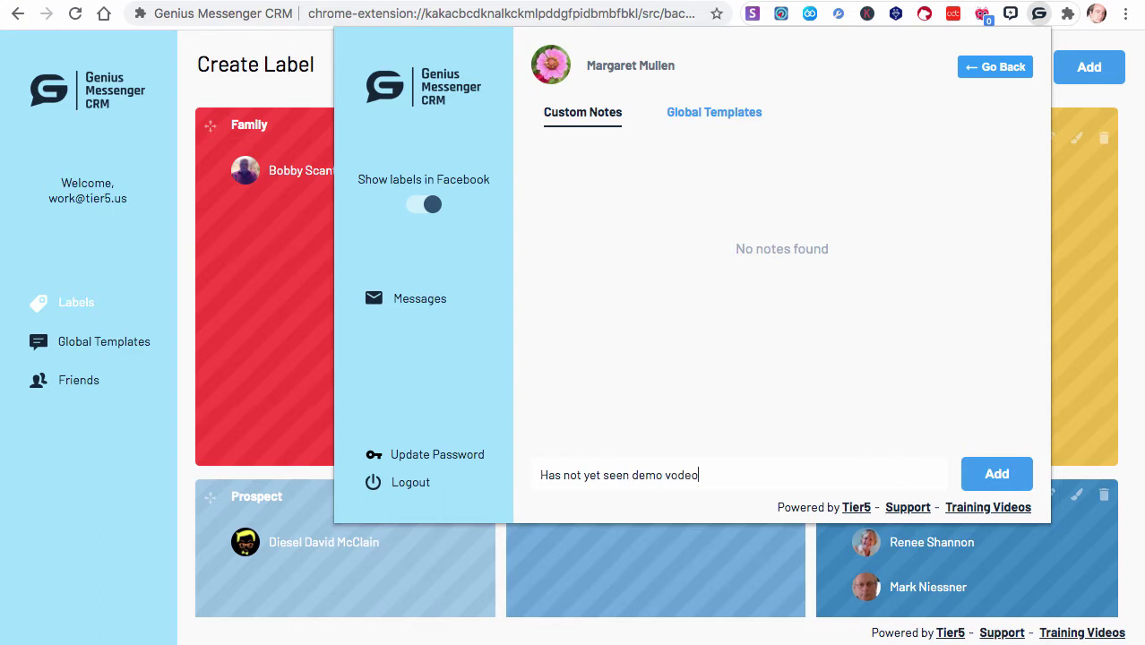
type(", but wants to")
left_click(679, 475)
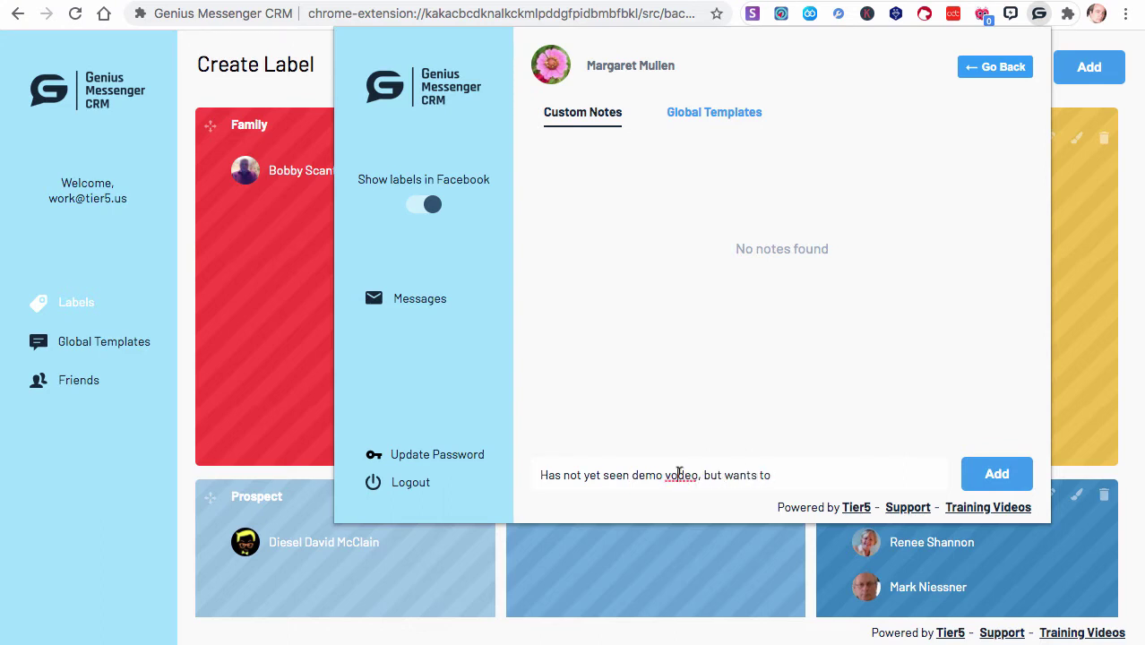
key("BackSpace")
type("i")
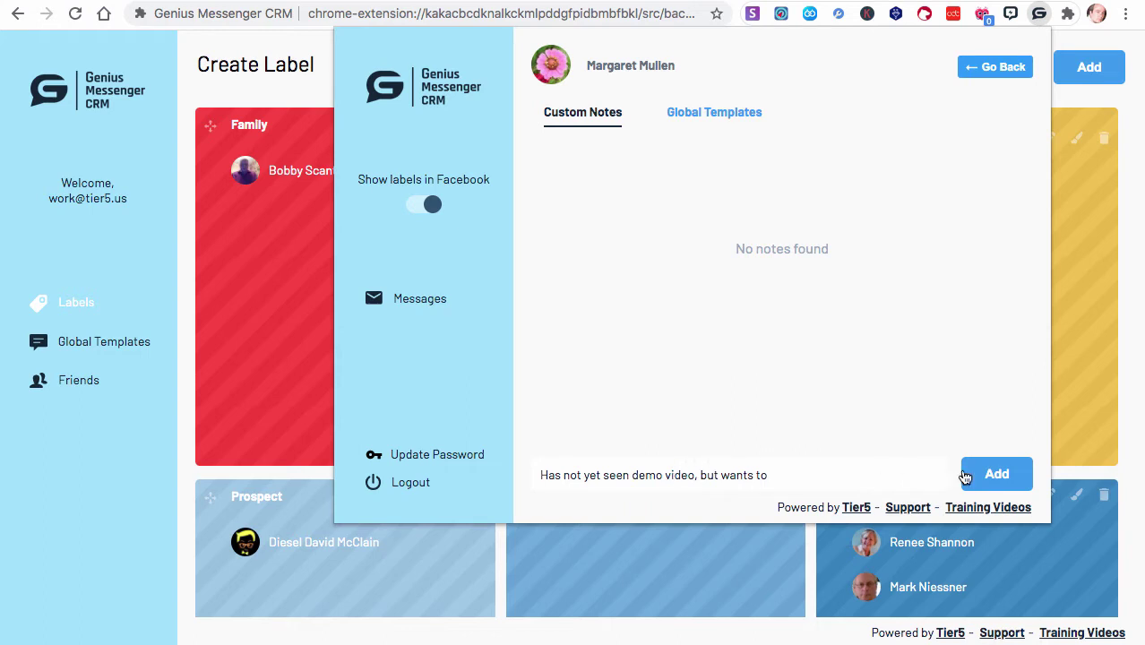
left_click(973, 475)
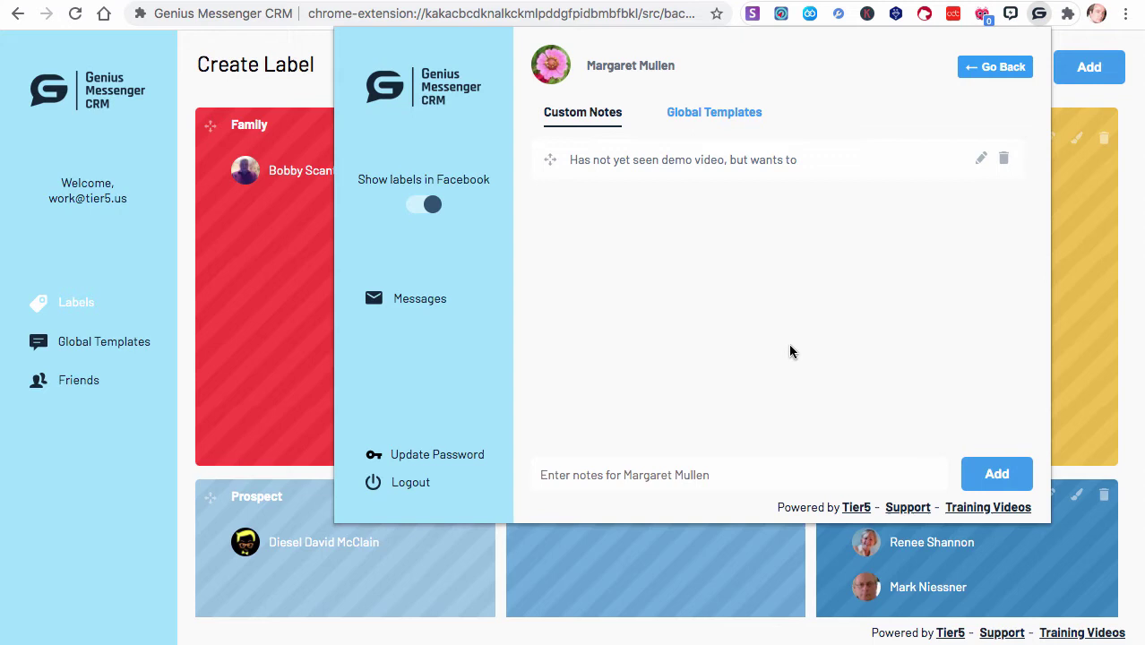
Add a note that the provided phone number is not getting messages
left_click(556, 475)
type("Prov")
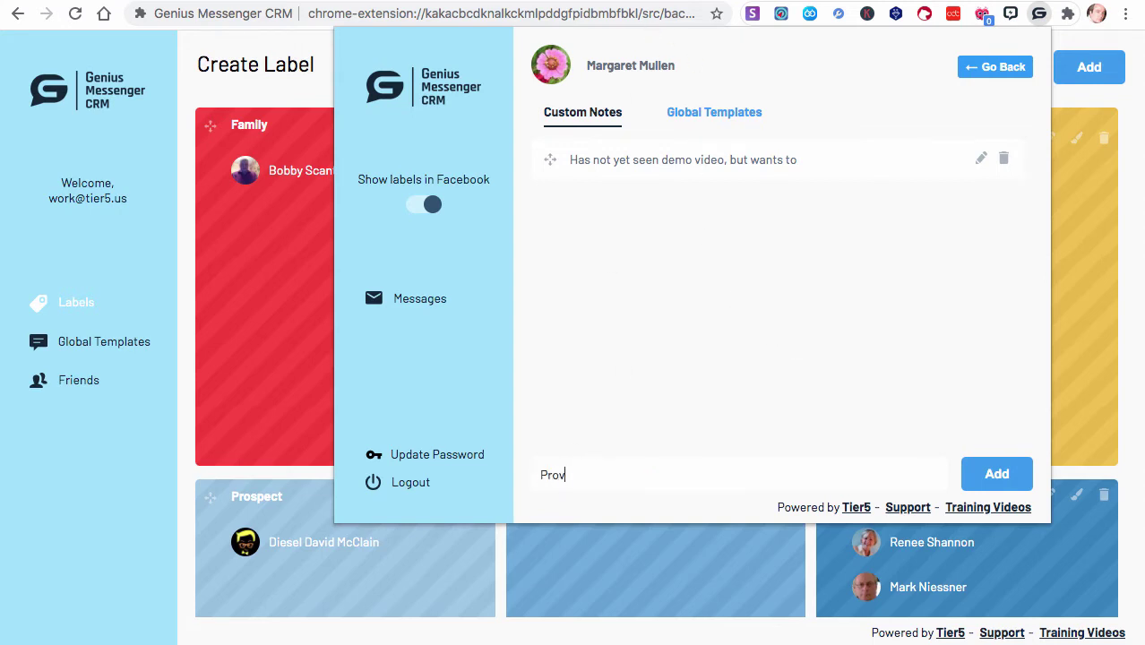
type("ided phone number - nee")
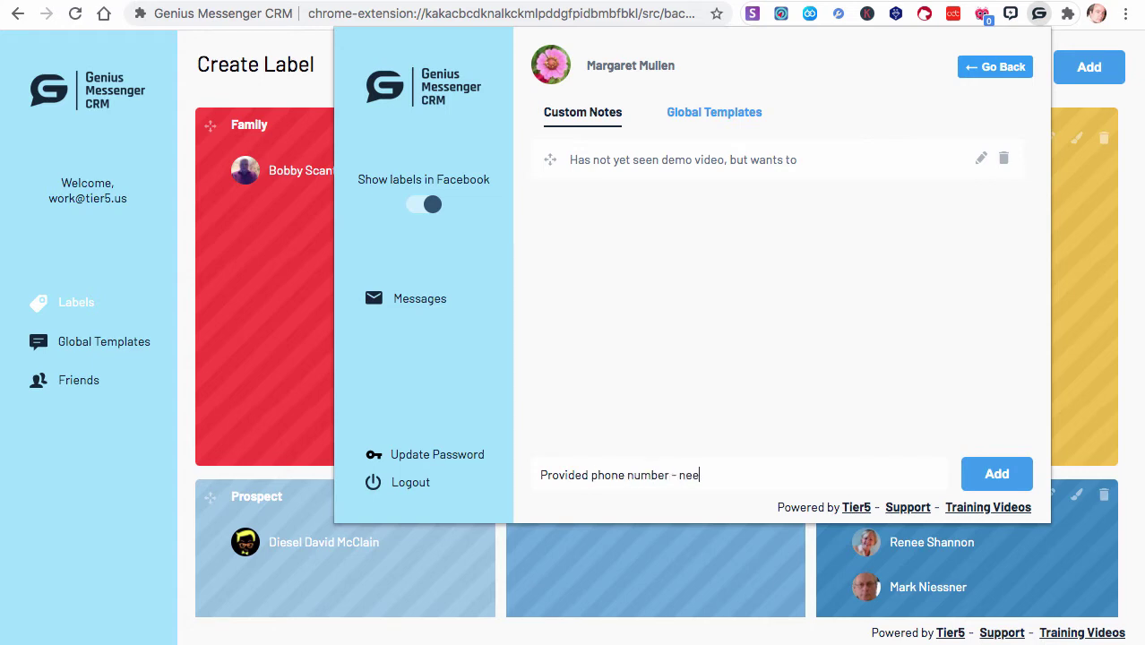
key("BackSpace")
key("BackSpace")
key("BackSpace")
type("not getting messages")
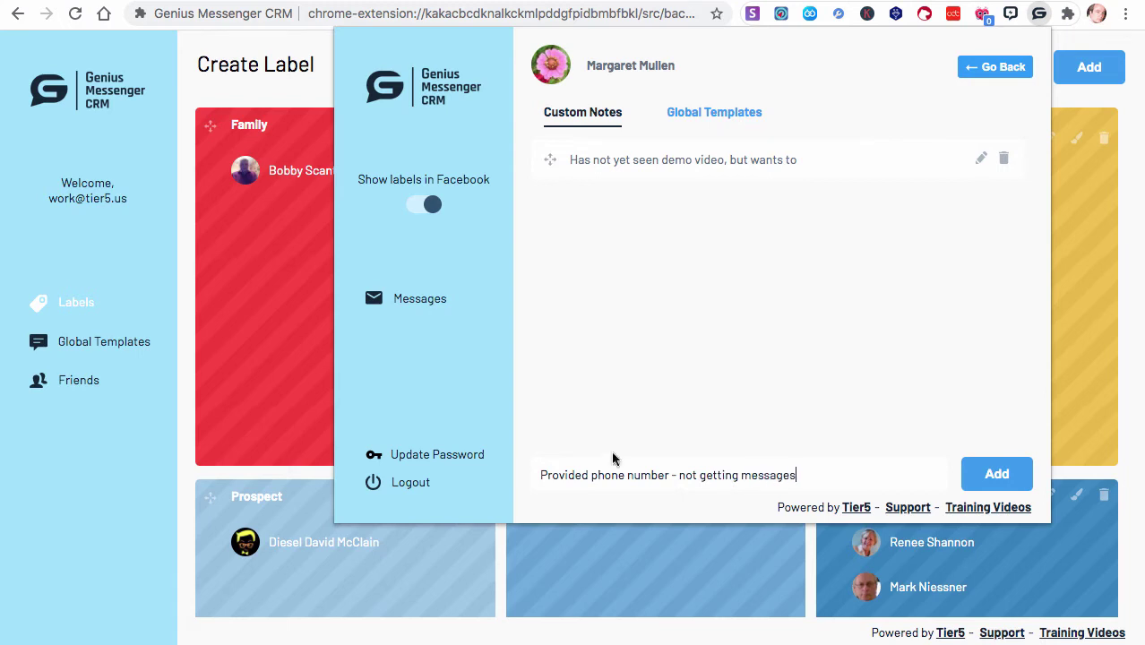
left_click(992, 482)
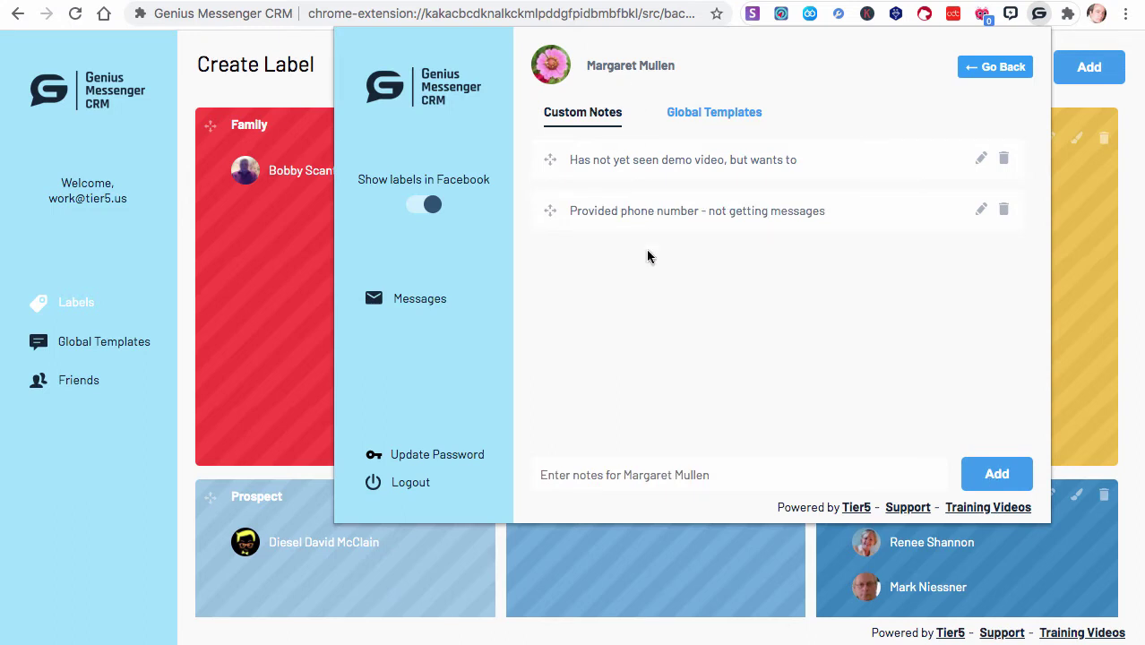
Add the note 'She is looking for training videos' and edit it to end with 'GMCRM'
left_click(575, 475)
type("She is loking")
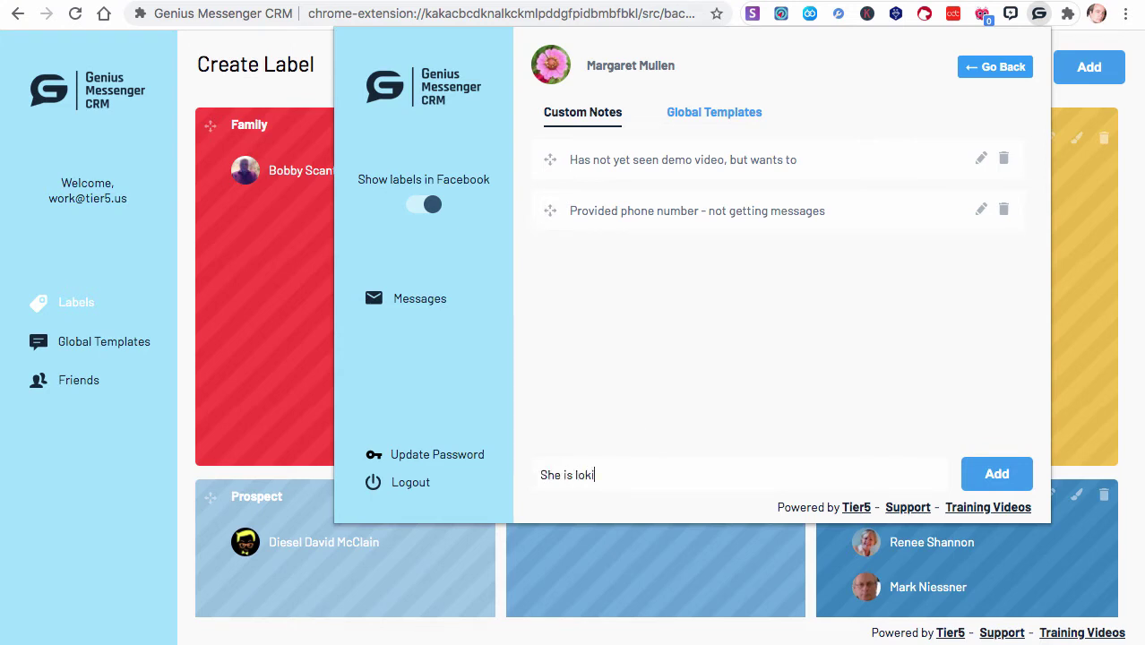
key("BackSpace")
key("BackSpace")
key("BackSpace")
type("oking for training videos")
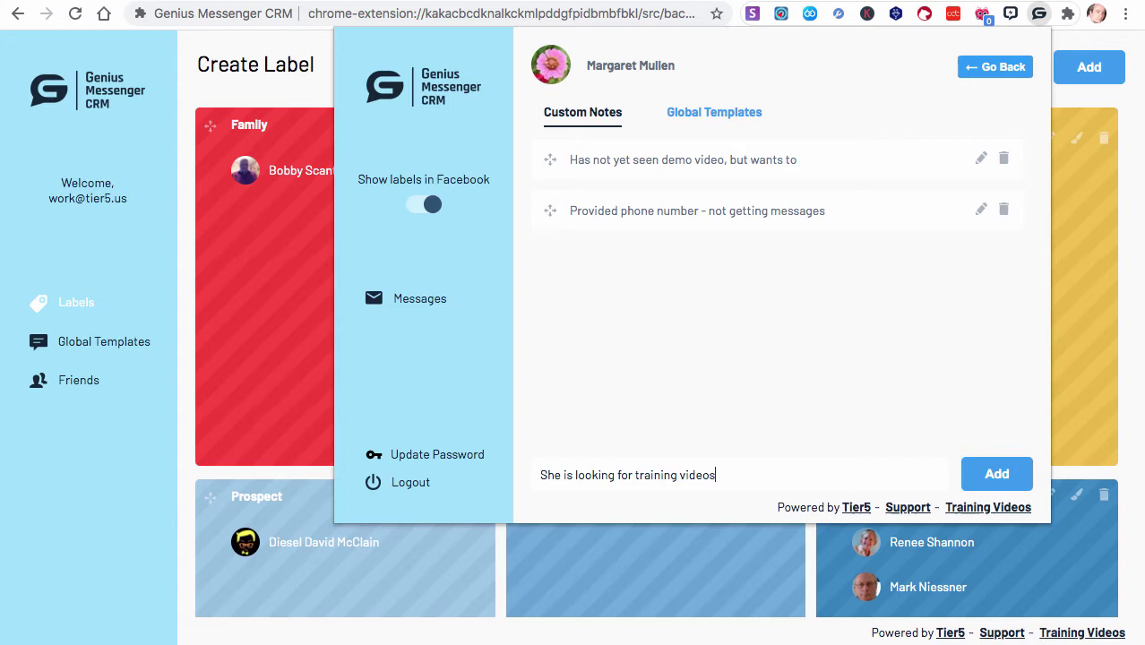
left_click(991, 473)
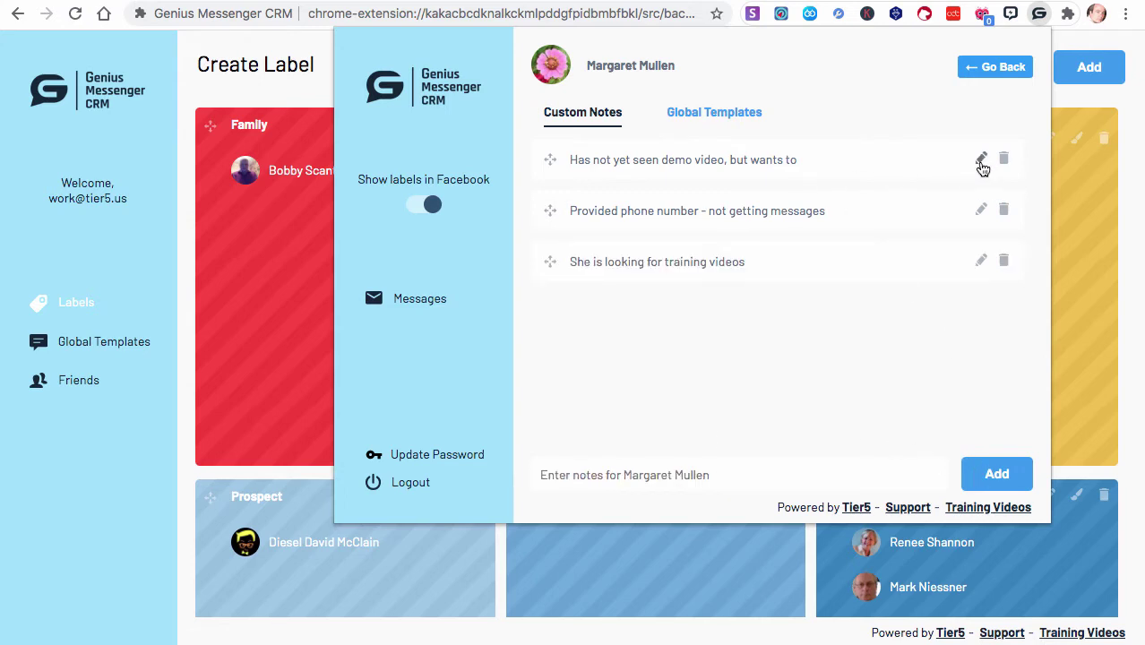
left_click(982, 260)
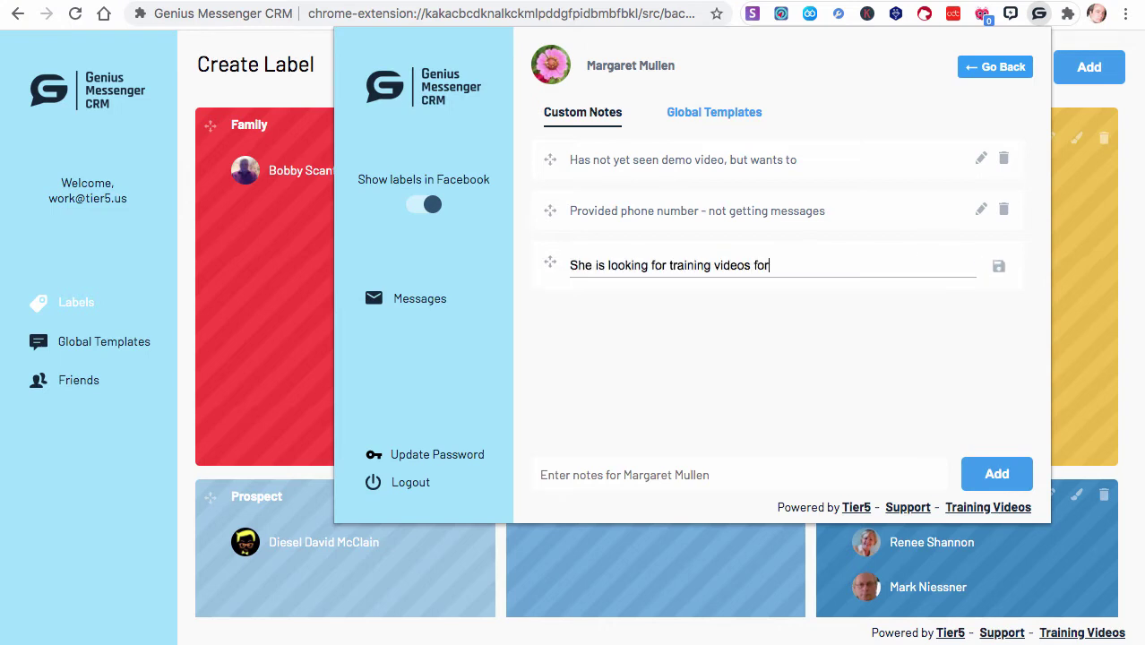
type("GMCRM")
left_click(997, 268)
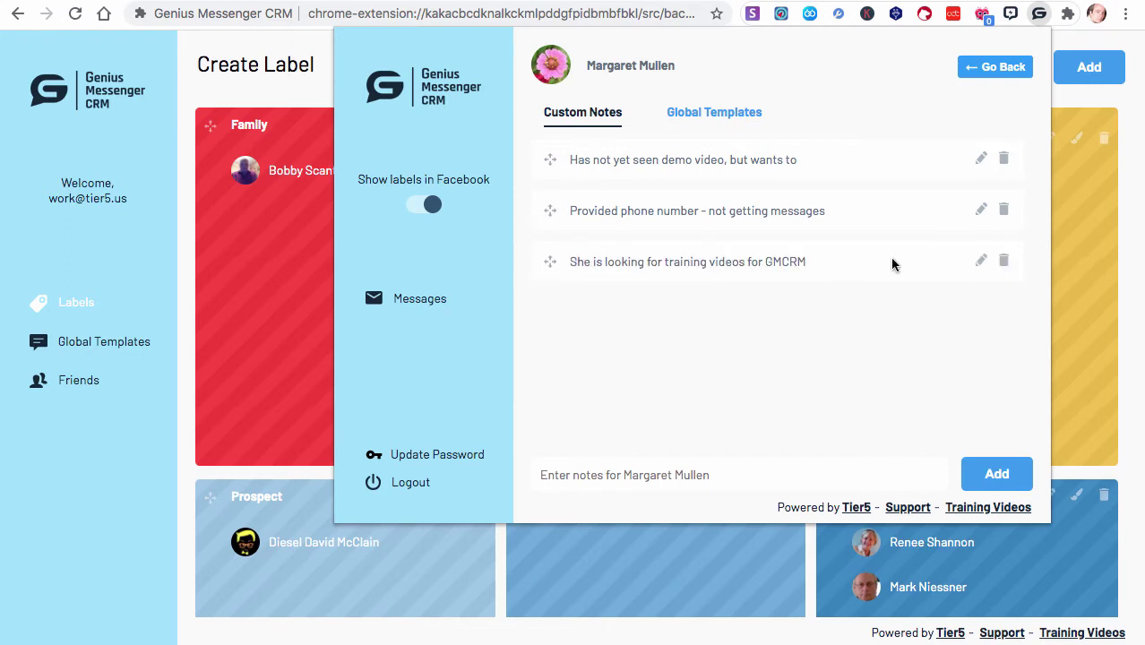
Cancel a note deletion, then drag the phone-number note to the top and demo-video note to the bottom
left_click(1005, 210)
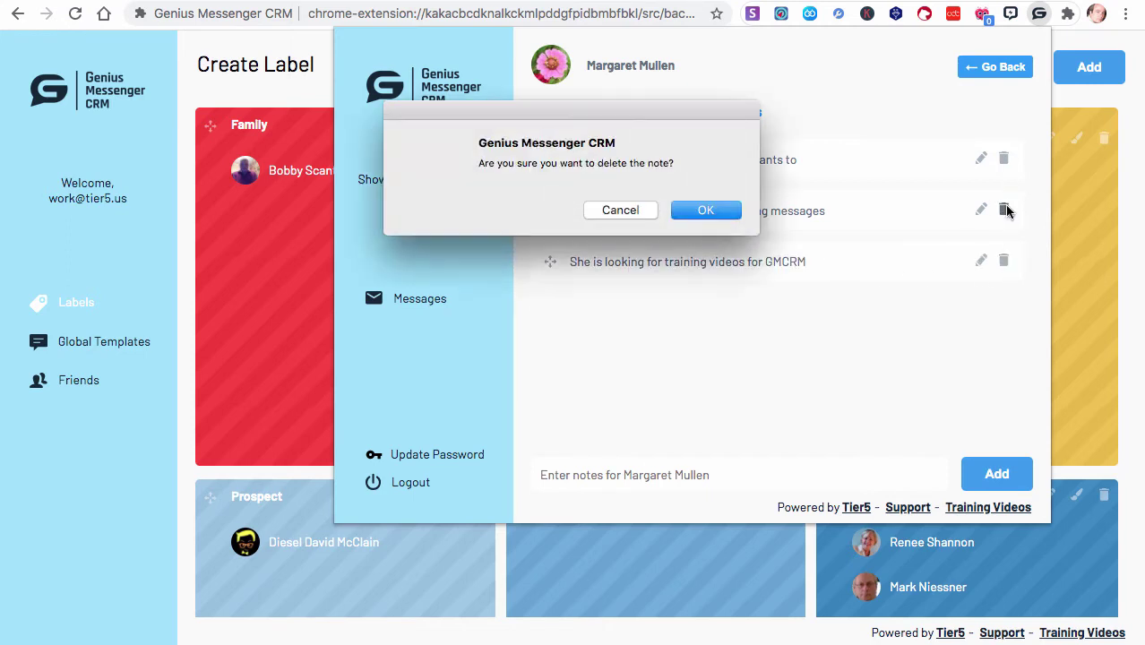
left_click(625, 210)
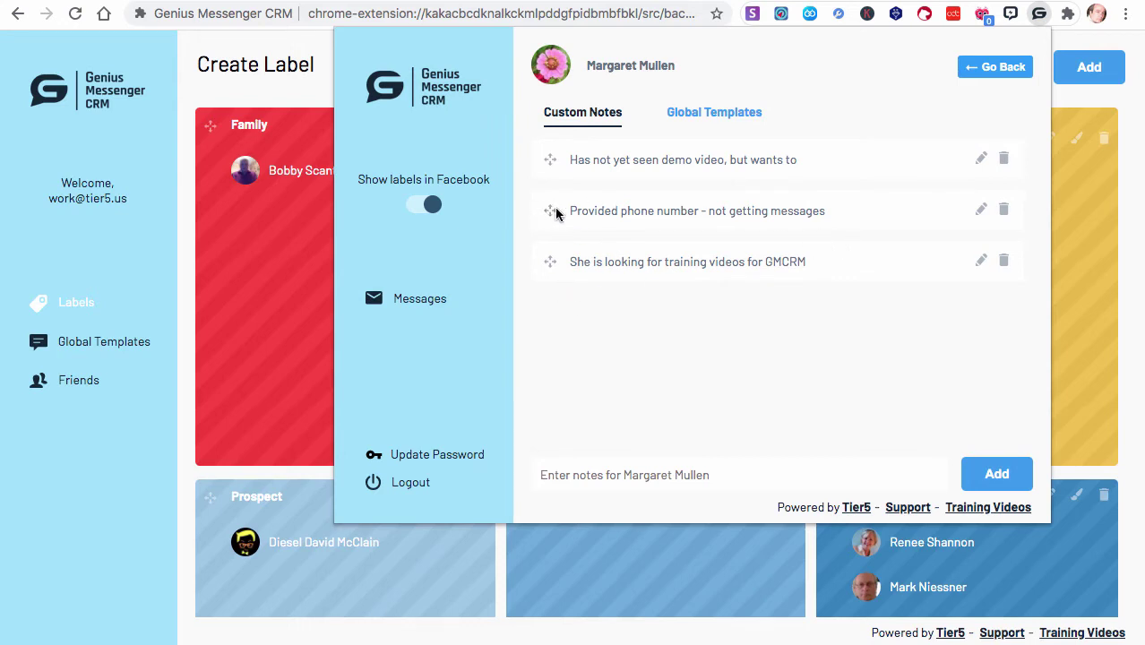
left_click_drag(552, 211, 555, 158)
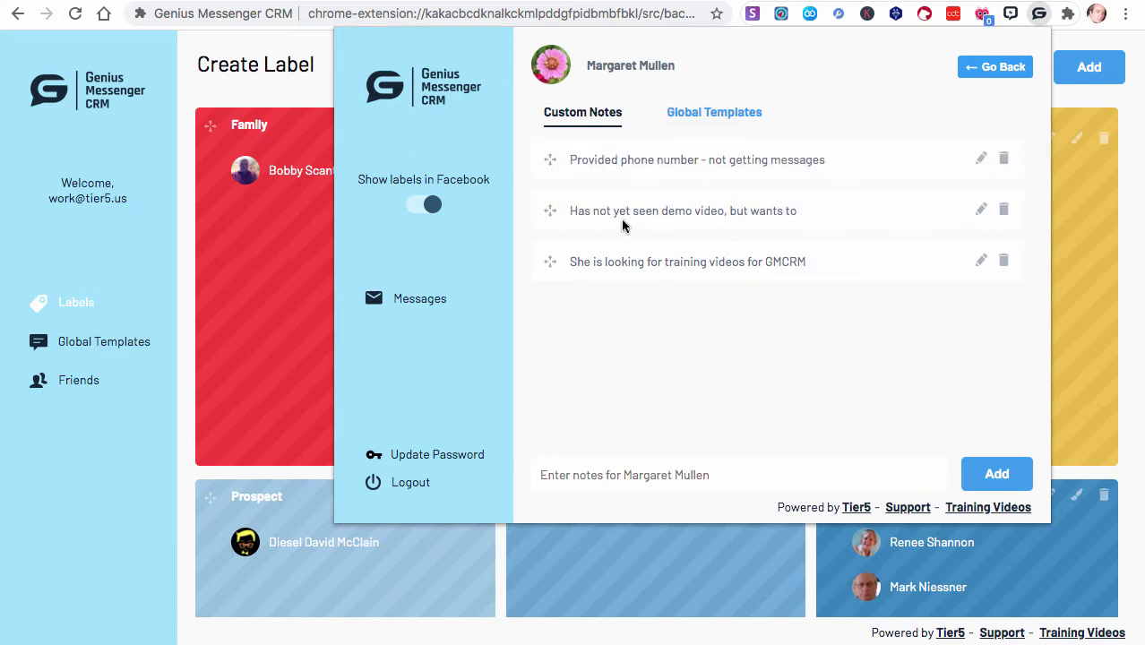
left_click_drag(550, 212, 557, 285)
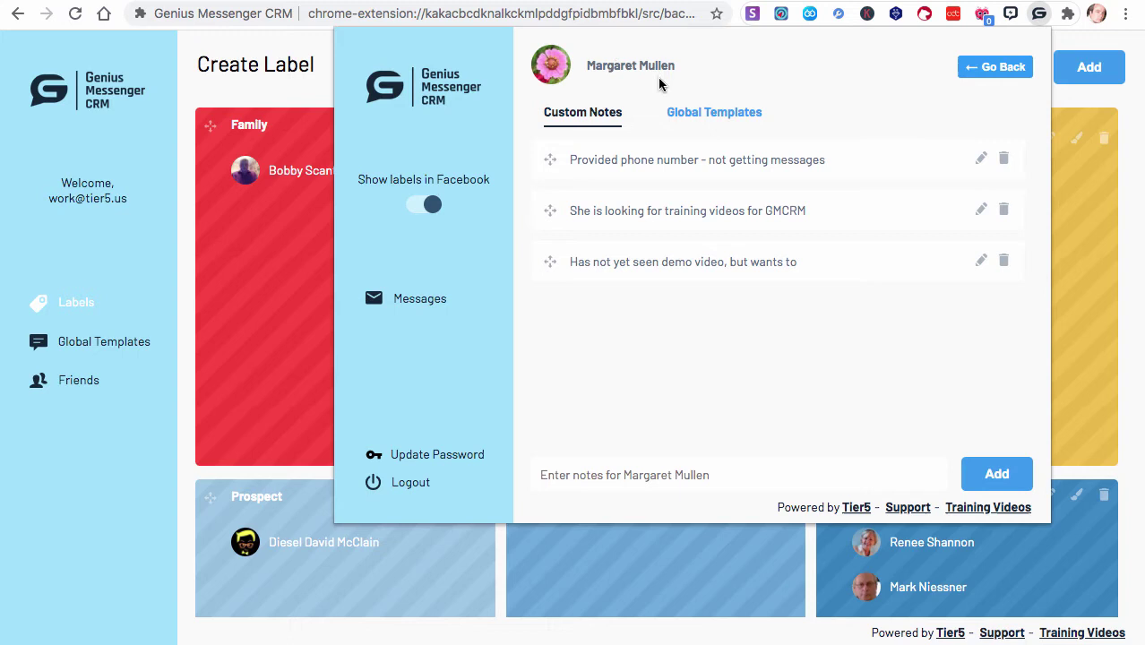
Close the contact popup and scroll across the Labels board to review all six label cards
left_click(724, 113)
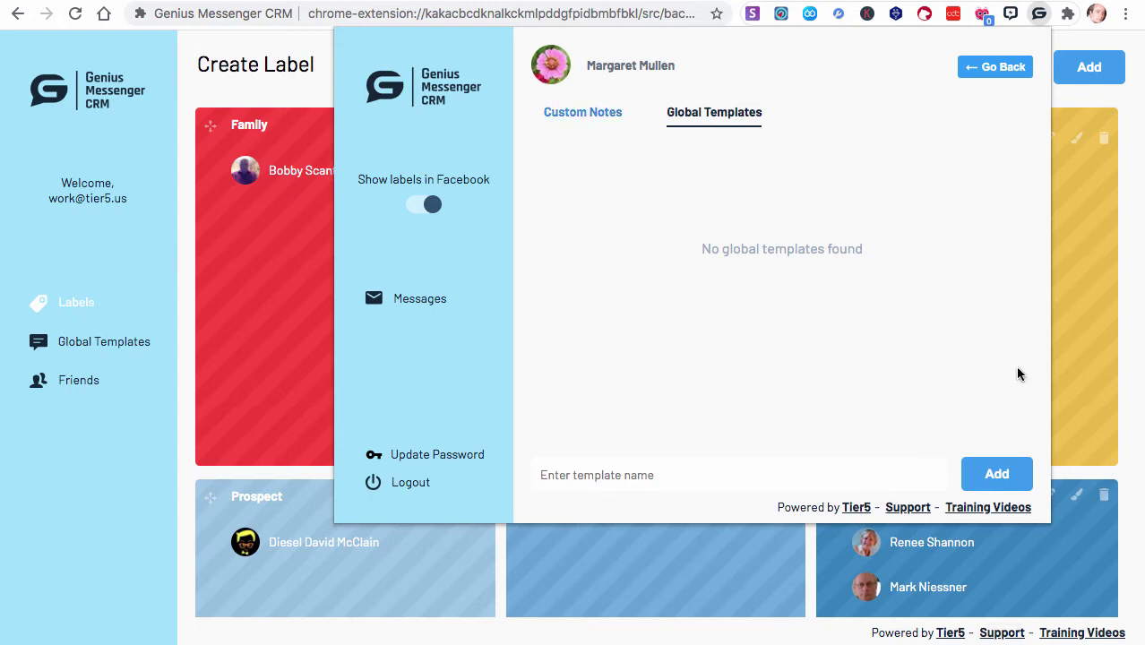
left_click(309, 262)
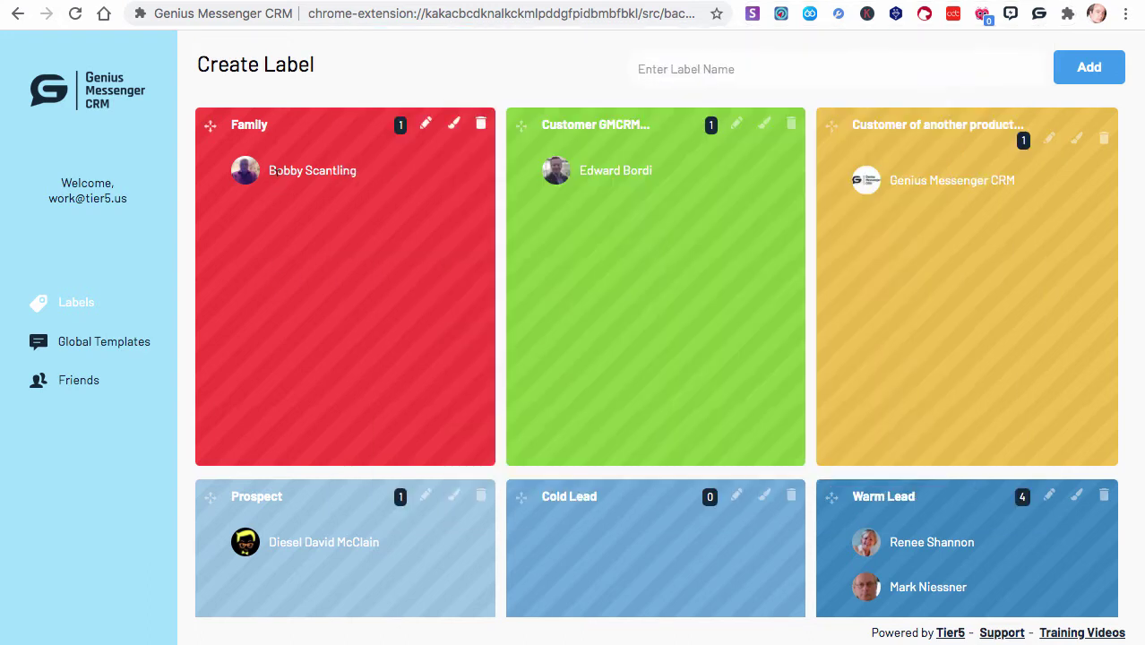
scroll(610, 247, "down", 2)
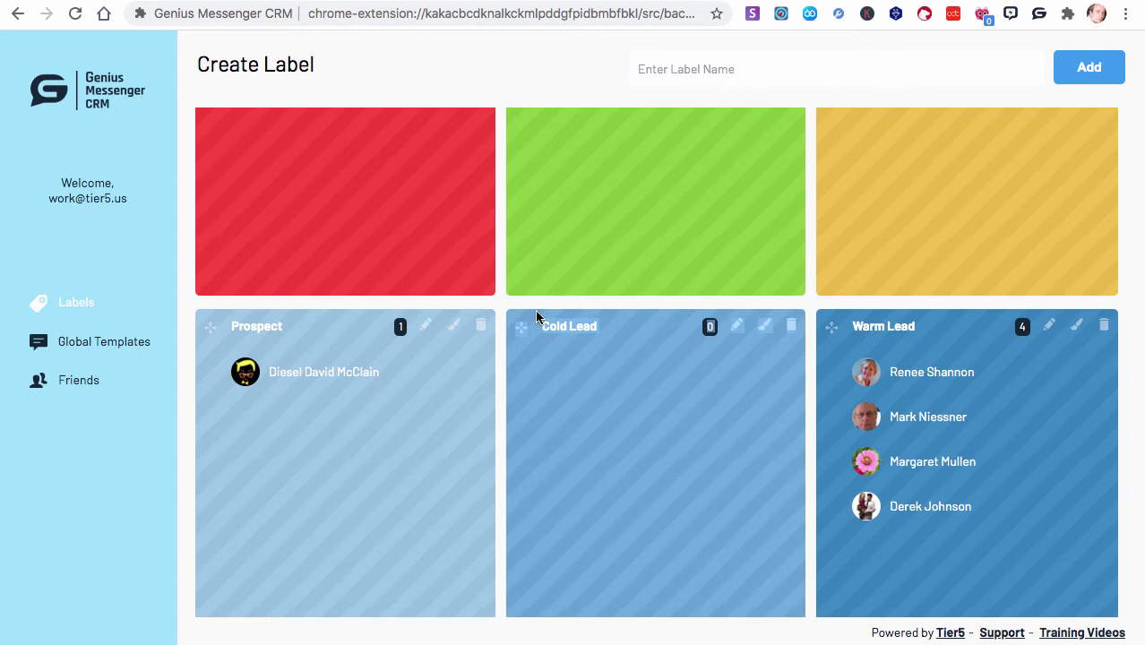
left_click_drag(927, 328, 851, 326)
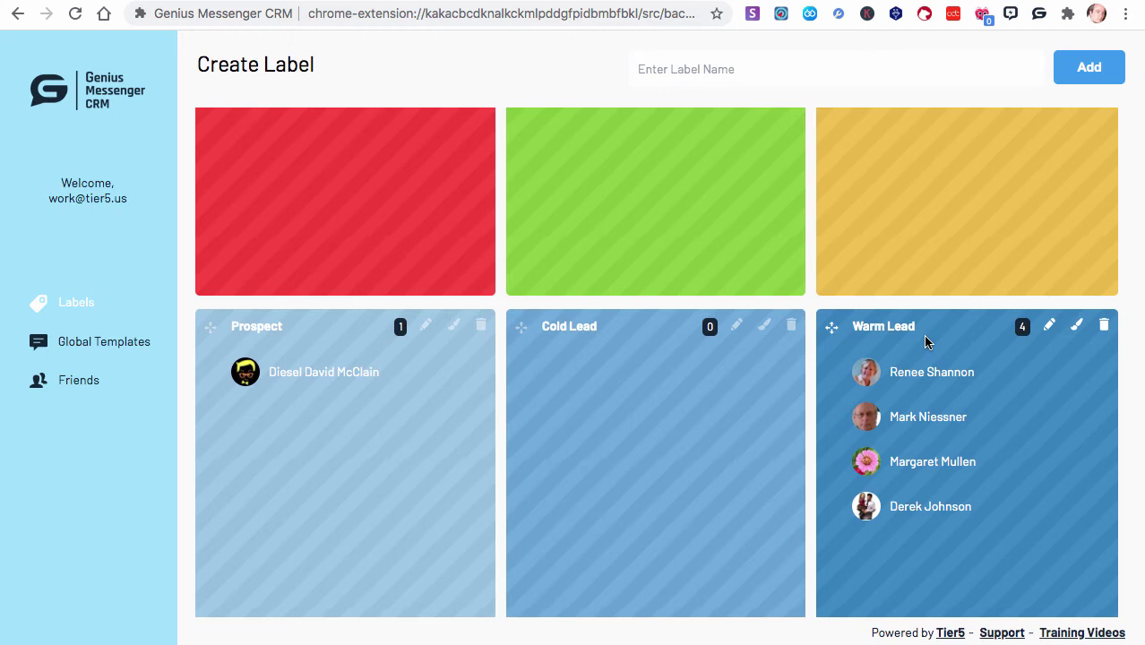
scroll(1109, 327, "up", 2)
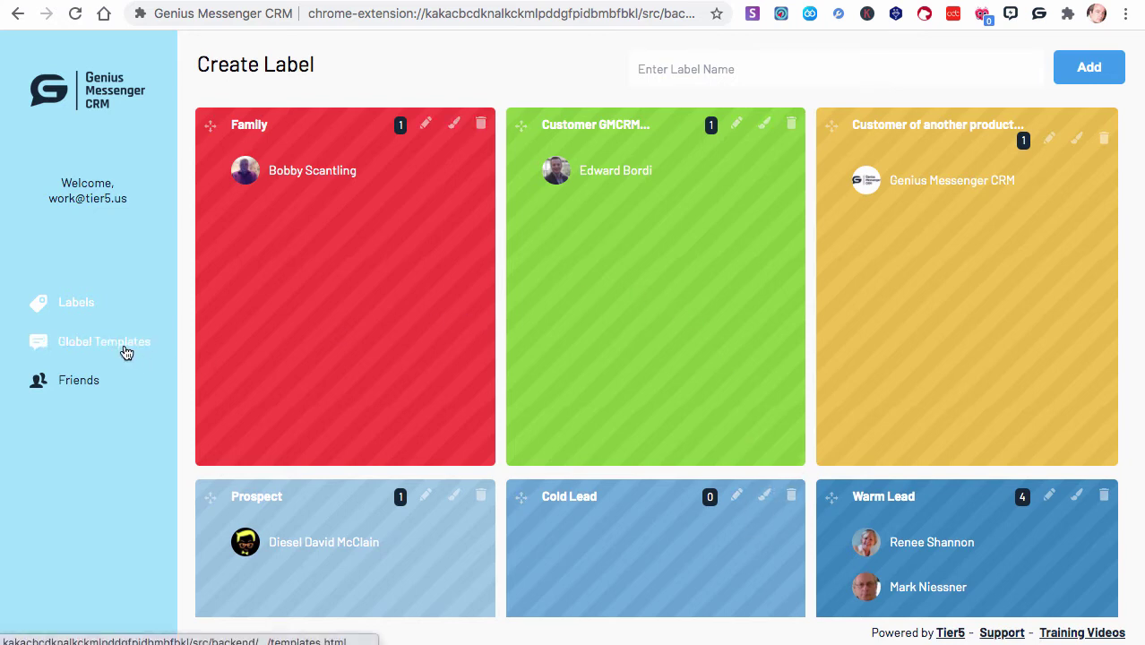
Check the yellow-label contact's notes and templates in the quick panel, then open the Global Templates page
left_click(1039, 14)
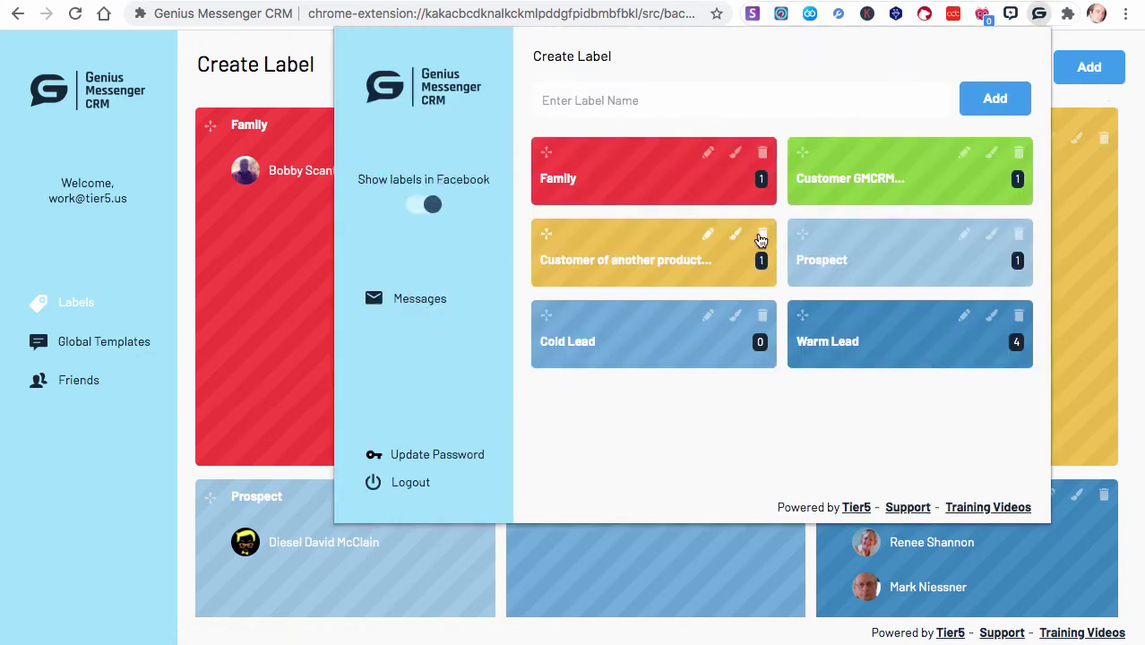
left_click(635, 264)
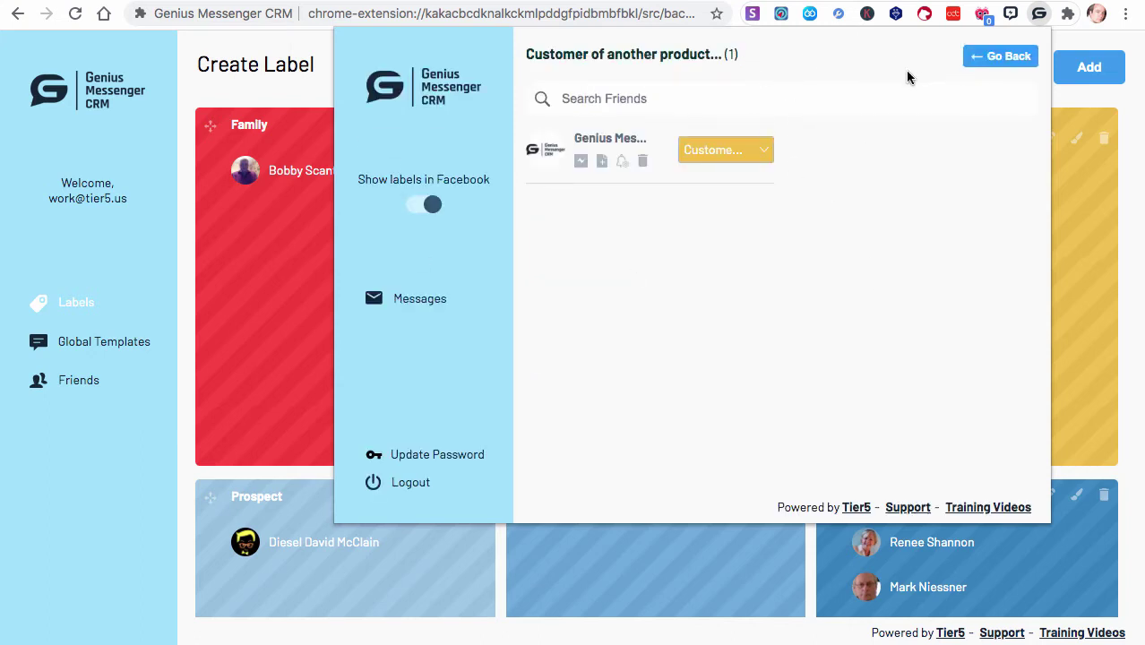
left_click(602, 162)
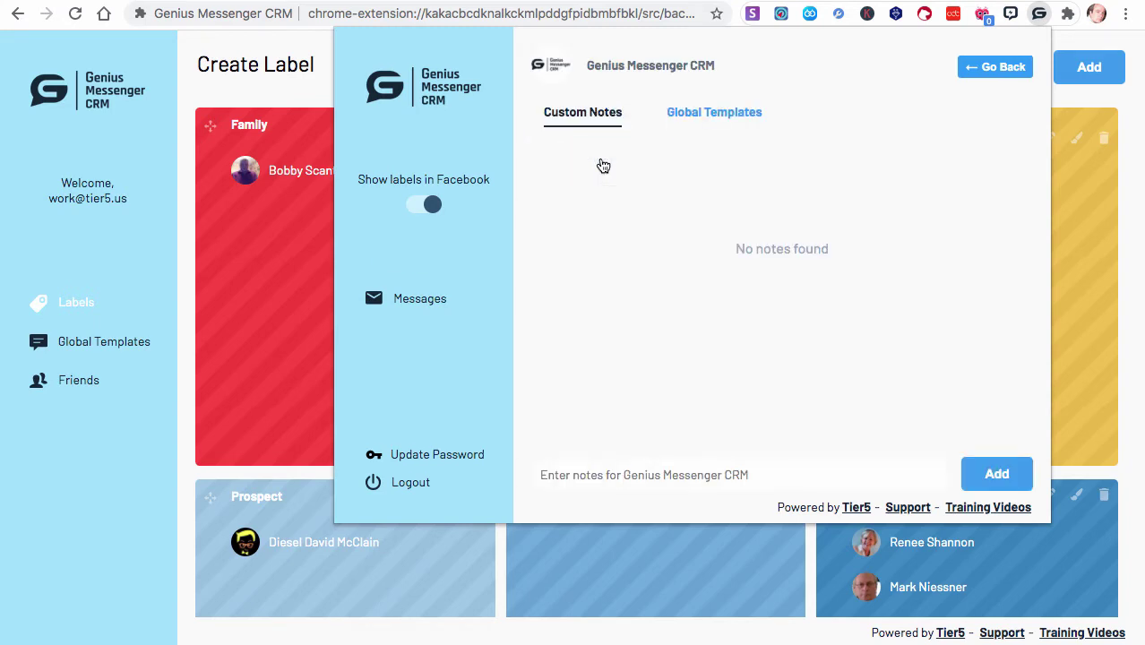
left_click(700, 123)
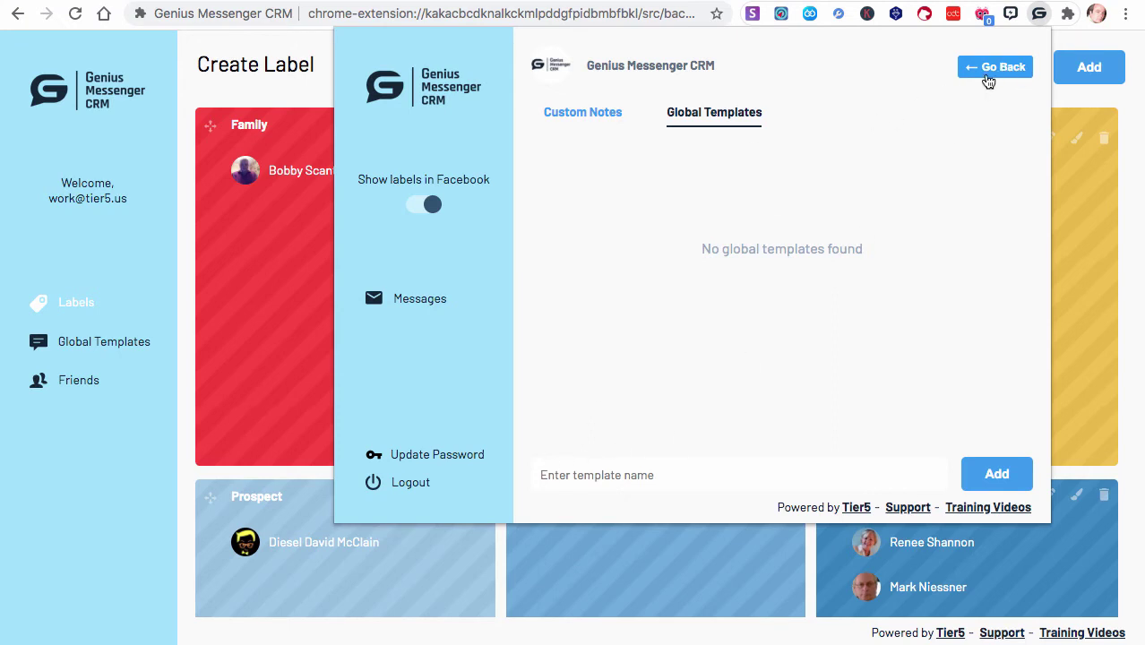
left_click(988, 81)
left_click(90, 350)
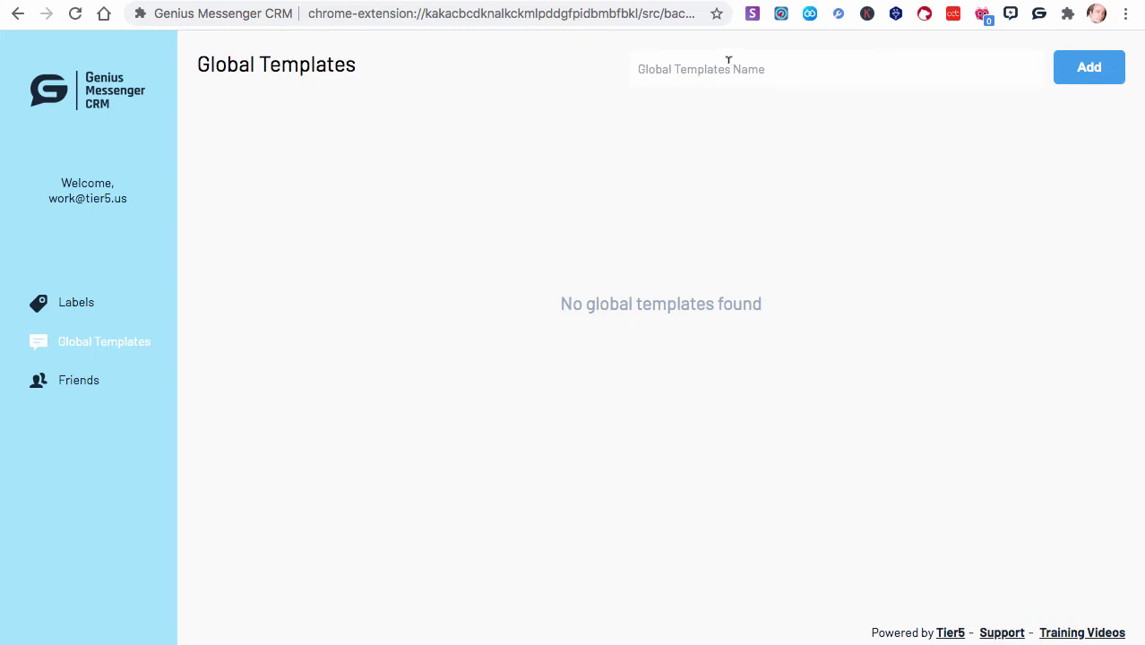
Add global templates named Prospects, Cold Leads, Warm Leads and Cusotmers
type("Pro")
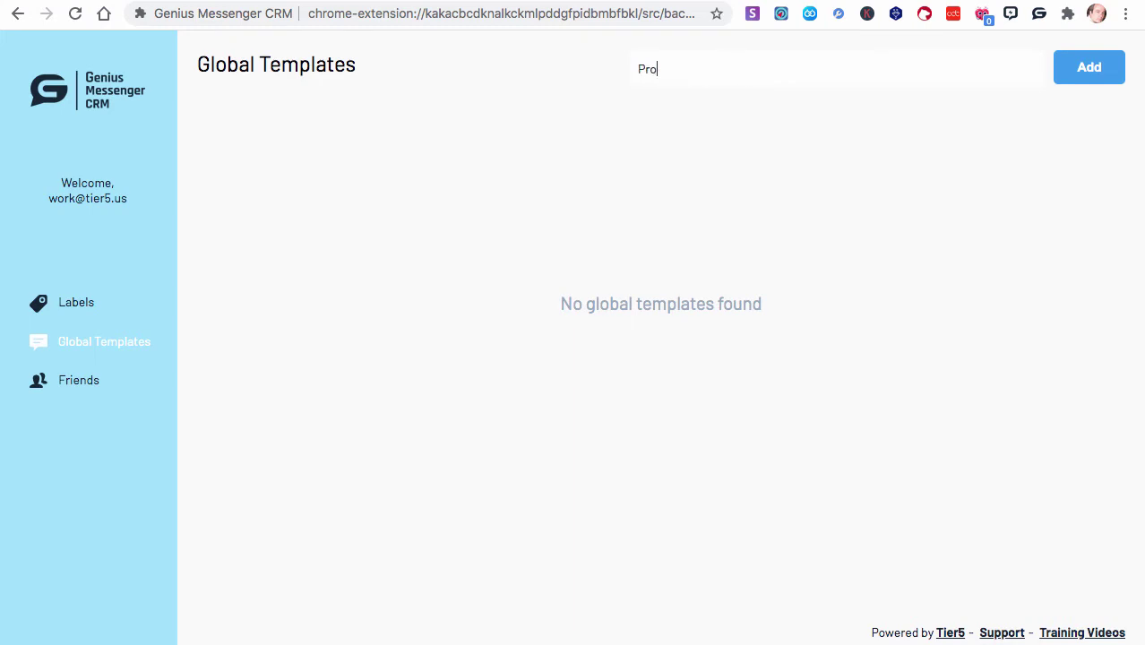
type("spects")
left_click(1101, 76)
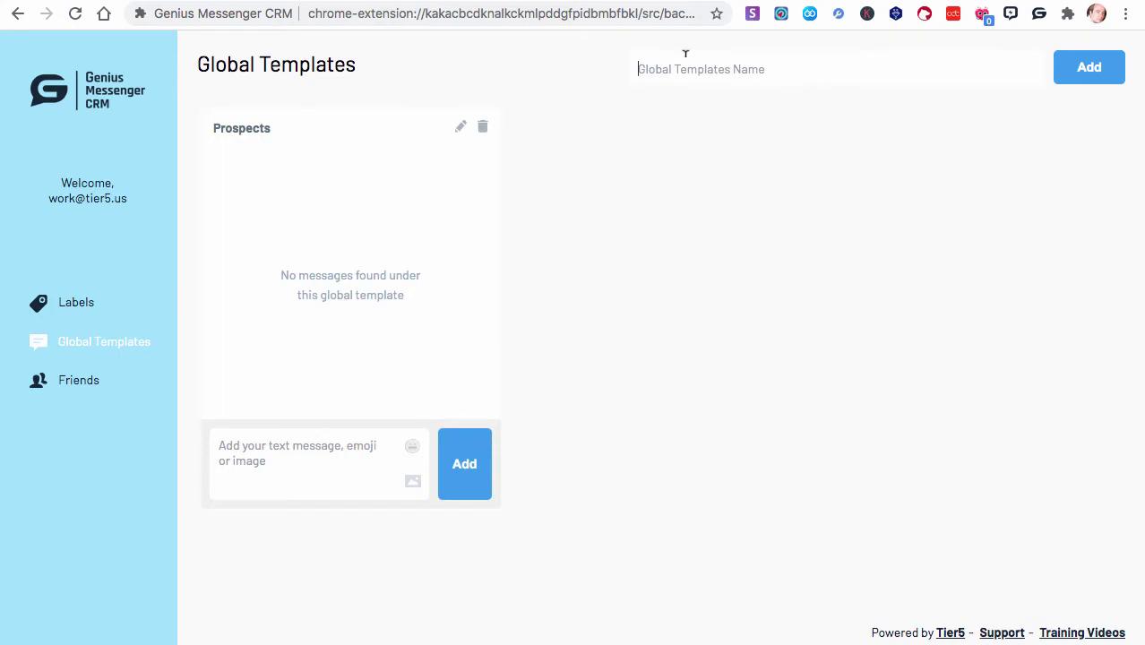
type("Cold Leads")
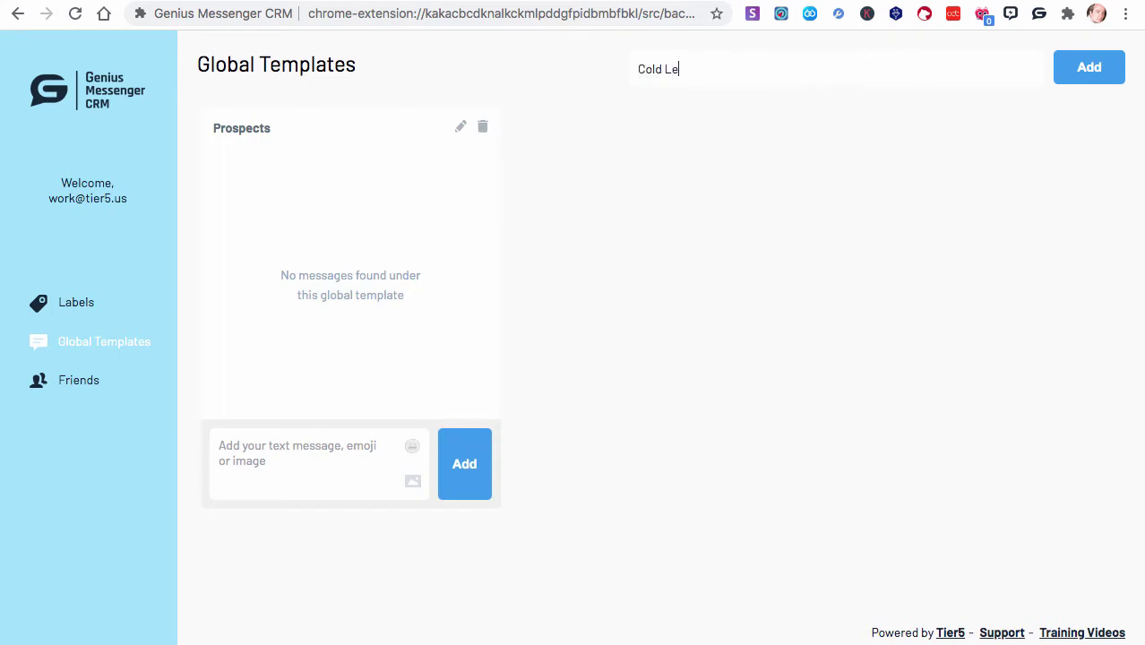
left_click(1081, 81)
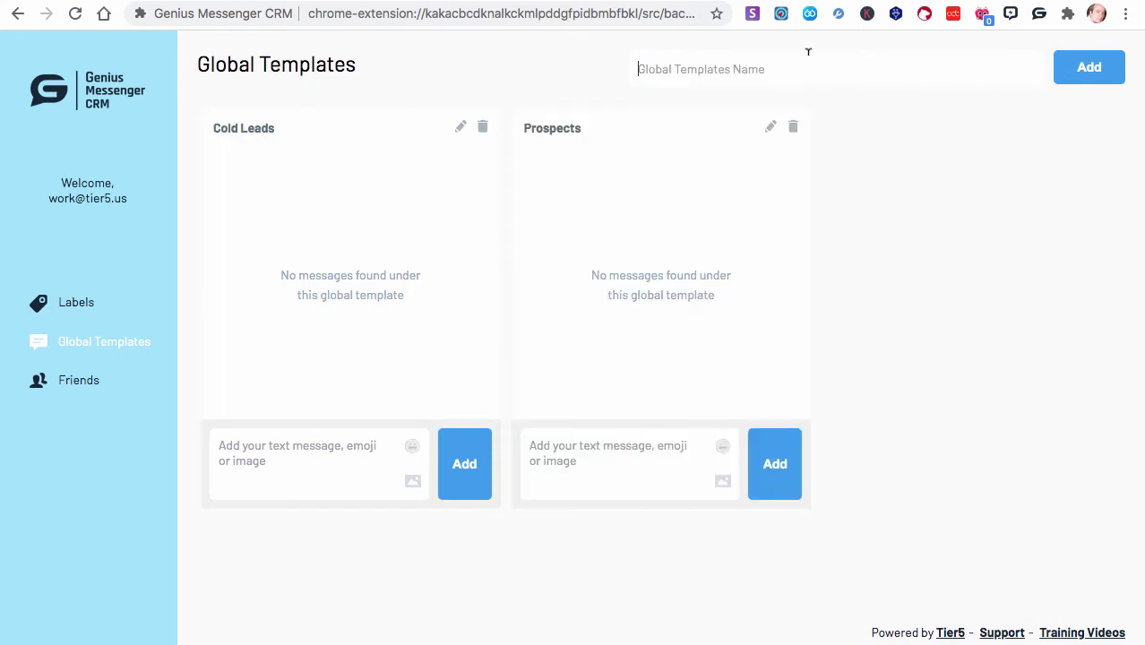
type("Warm Leads")
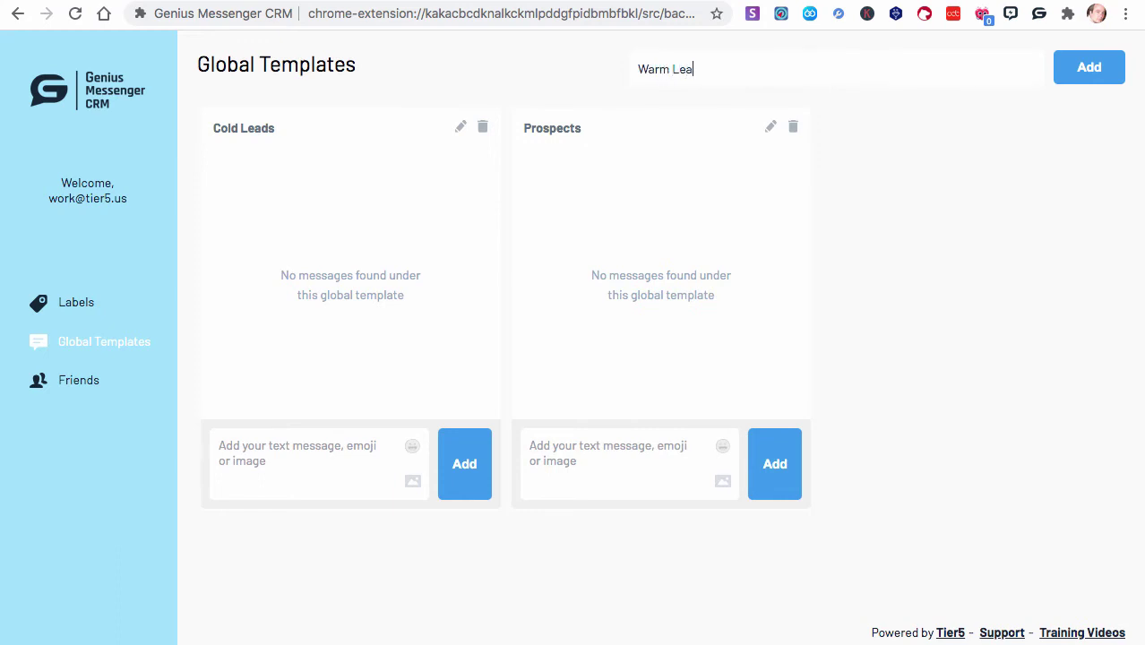
left_click(1064, 69)
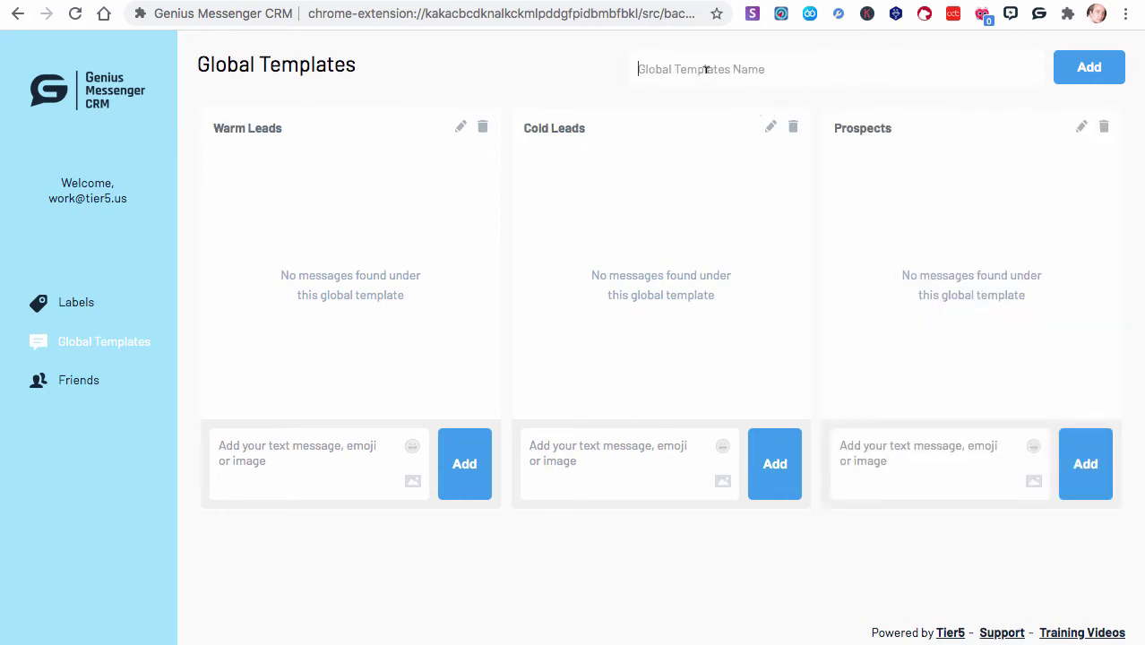
type("Cusotmers")
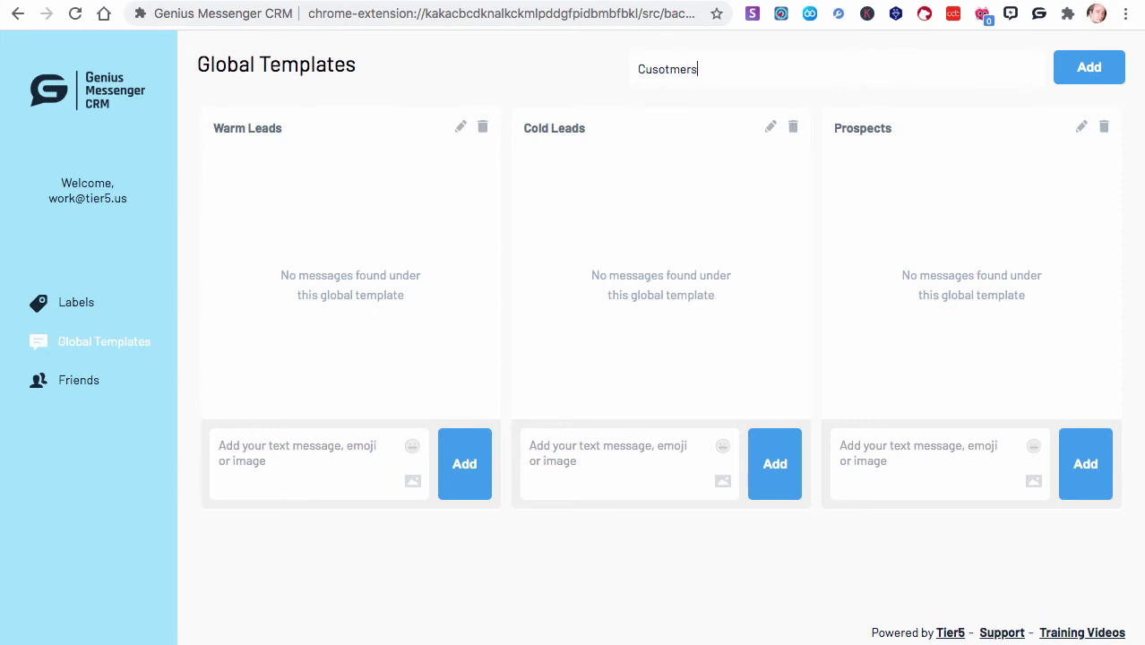
left_click(1089, 85)
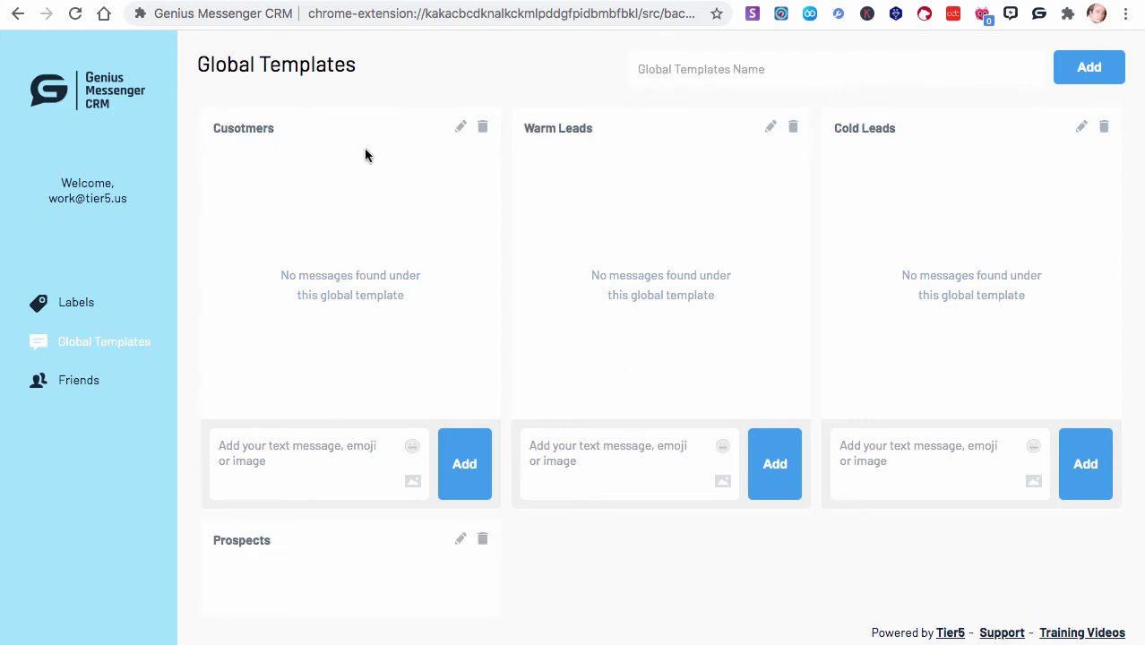
Rename the misspelled 'Cusotmers' template to 'Customers'
left_click(459, 130)
left_click(244, 128)
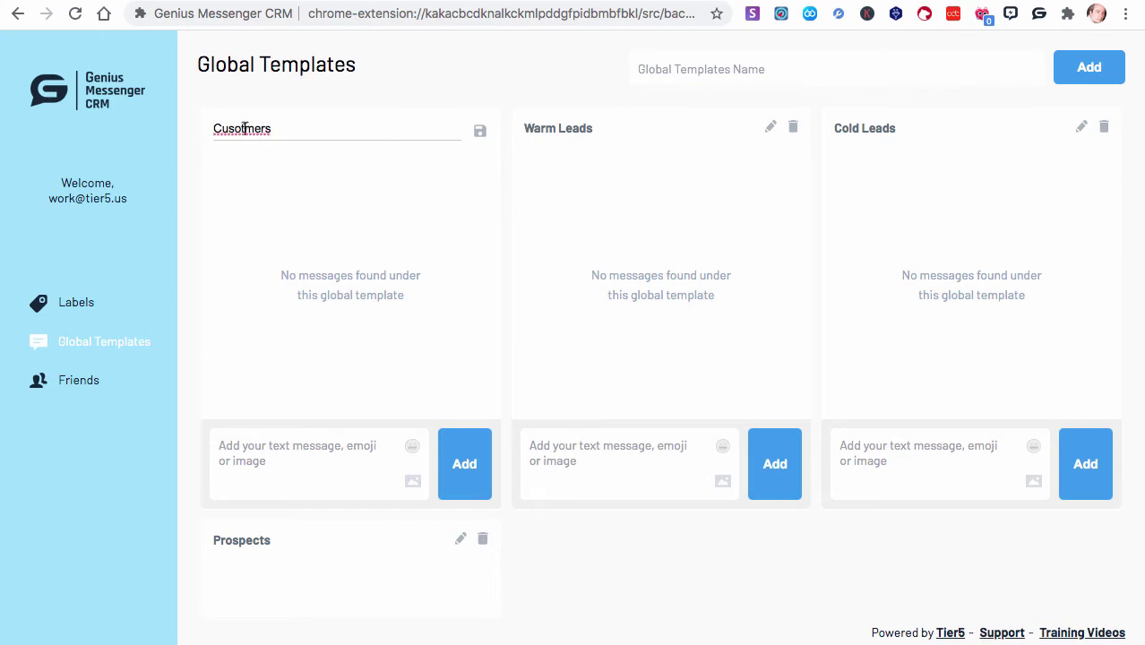
key("BackSpace")
key("Right")
type("o")
left_click(476, 134)
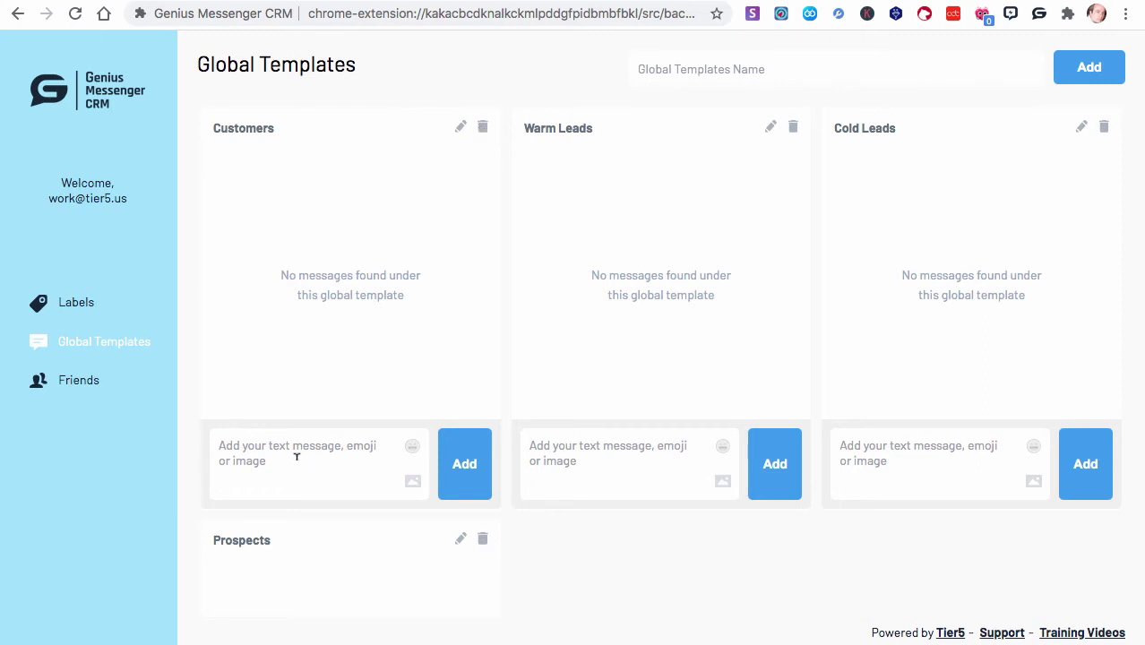
Add the message 'Here is the support desk: LINK' to the Customers template
left_click(269, 461)
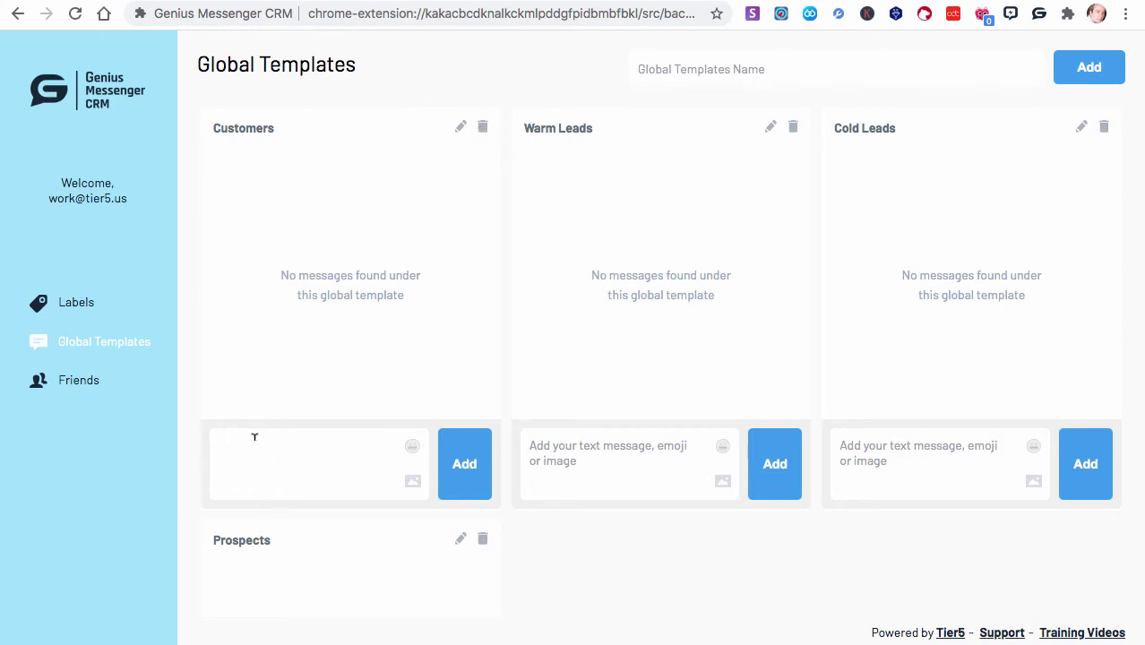
type("Here is the su")
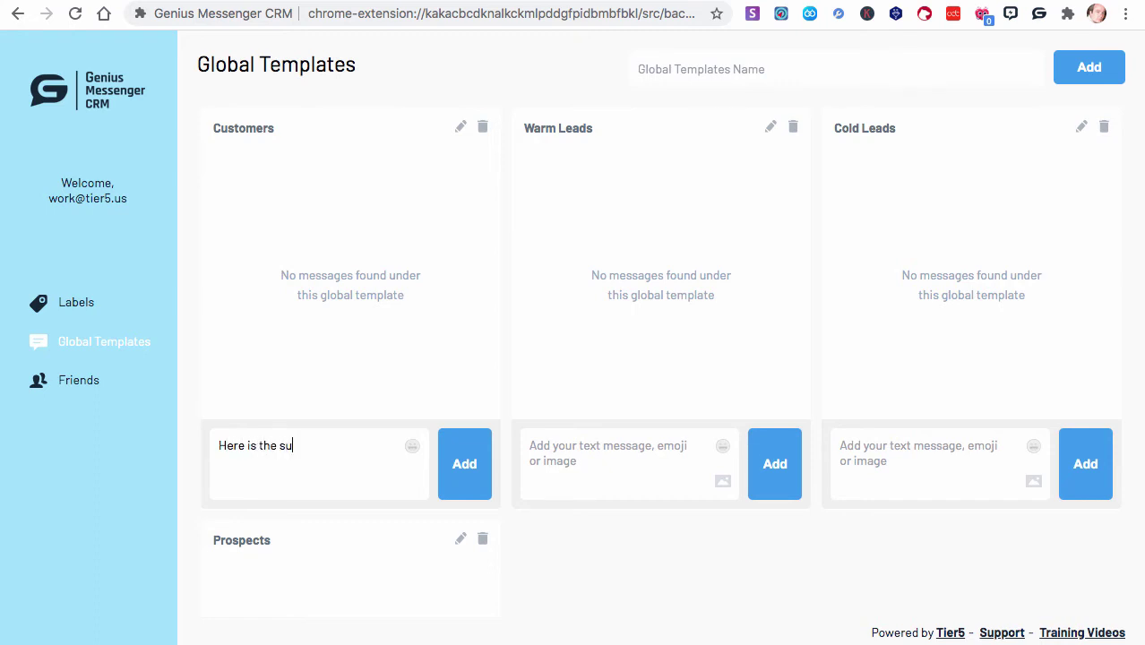
type("pport desk: LINK")
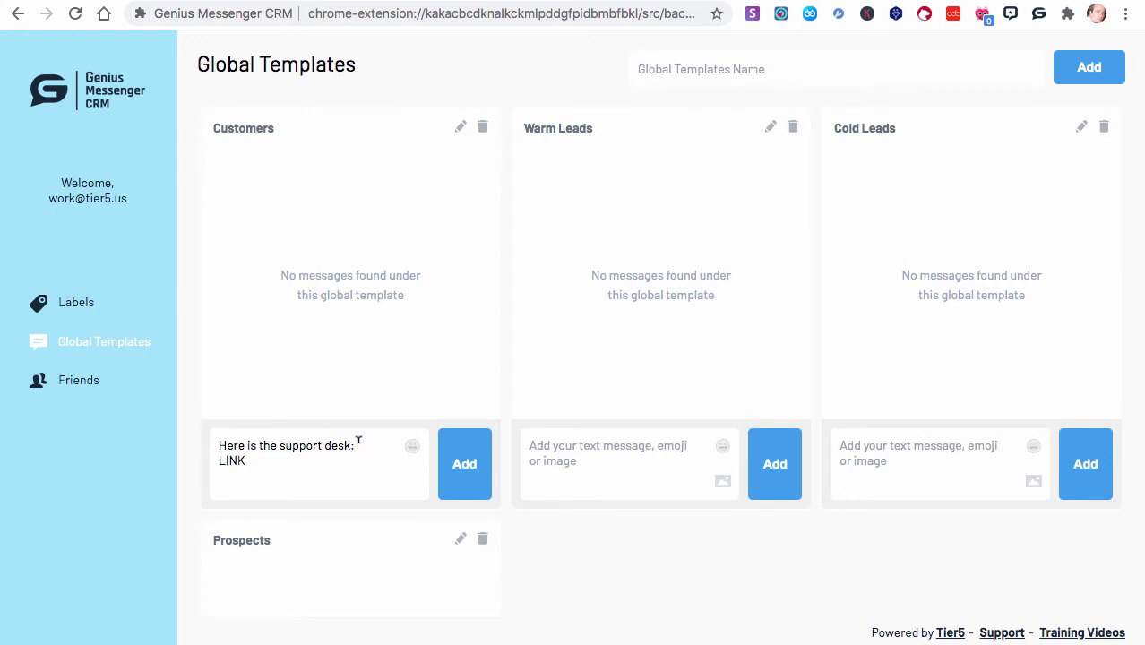
left_click(467, 477)
Add a training videos message with a grinning 😄 emoji and LINK to Customers
left_click(289, 450)
type("H")
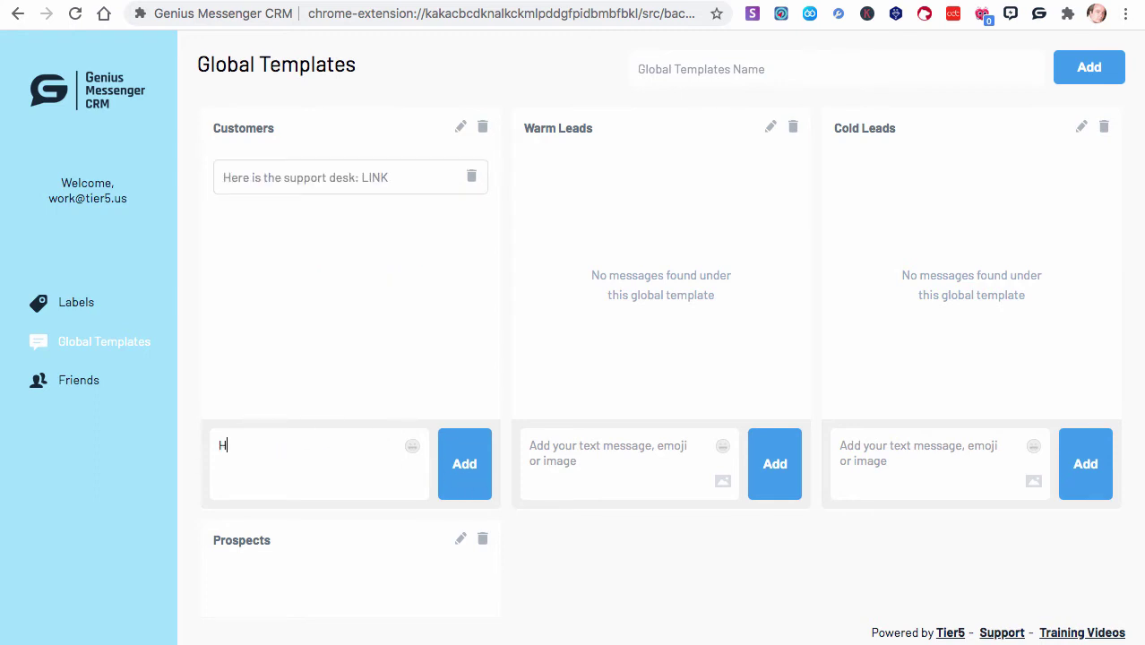
type("ere are the trai")
type("ng")
type("ning videos")
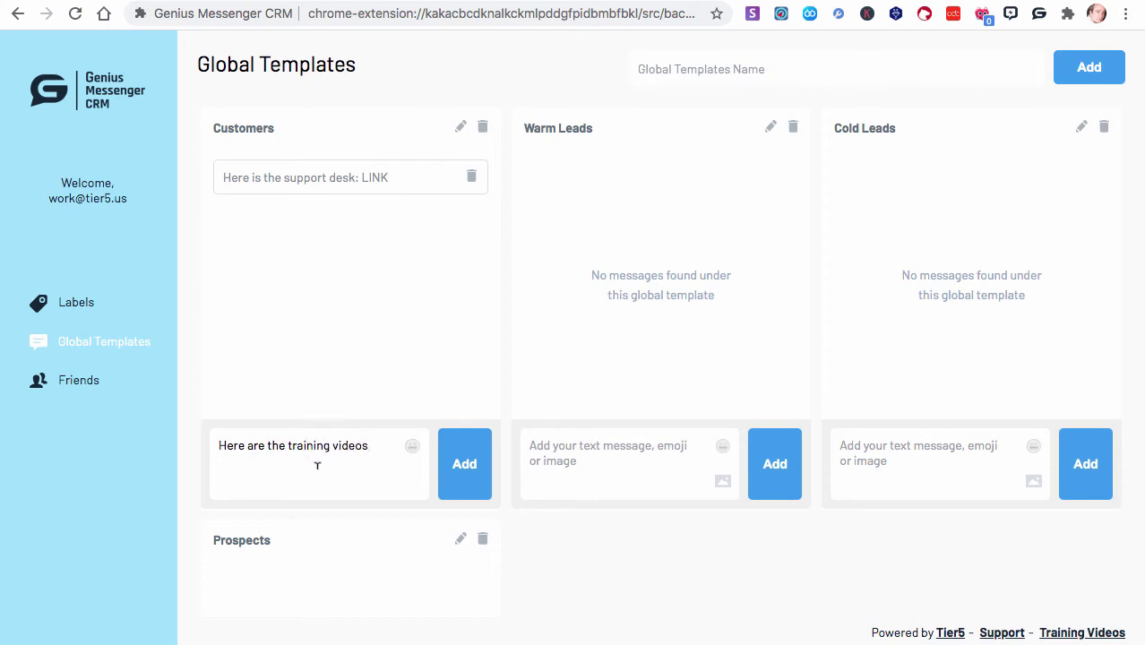
left_click(413, 448)
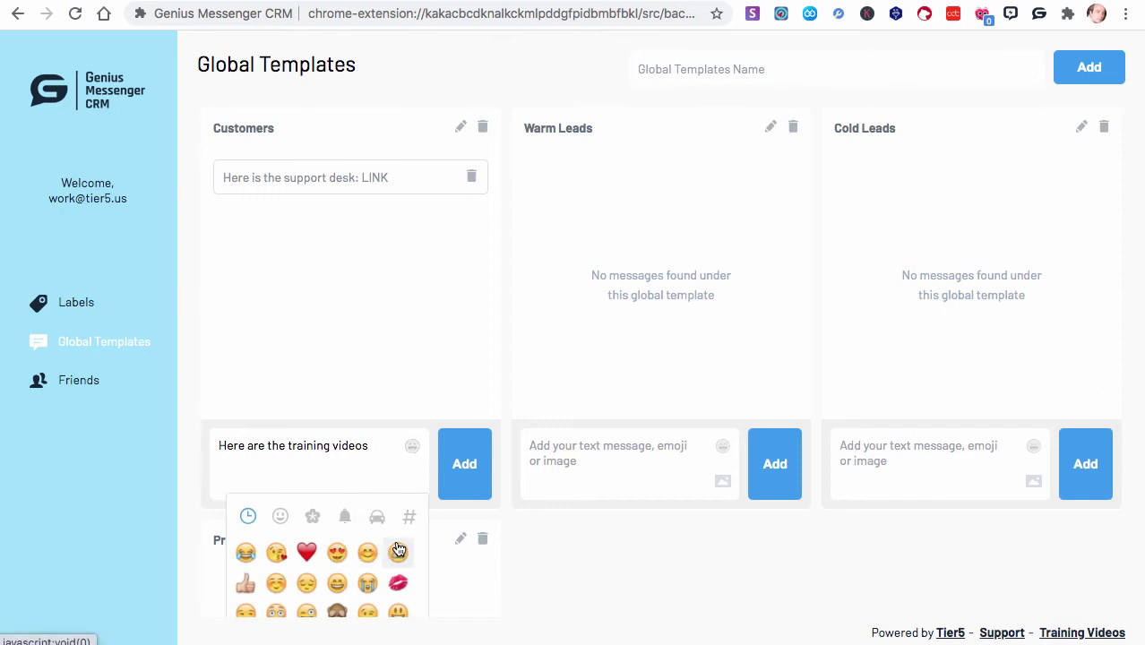
scroll(291, 553, "down", 1)
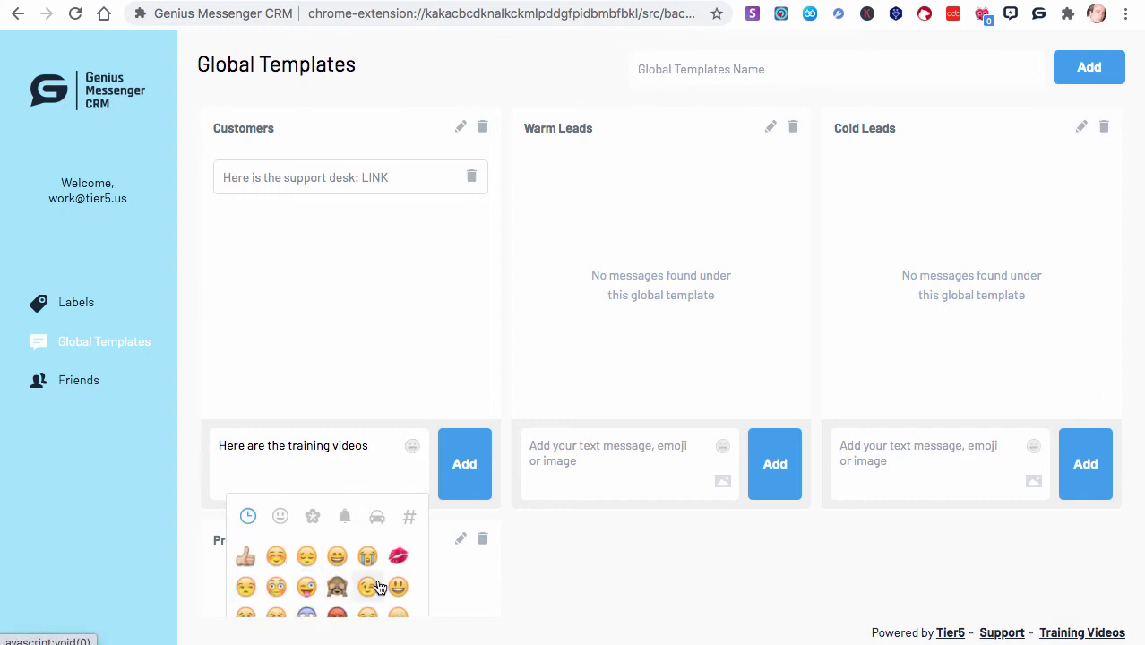
left_click(337, 556)
left_click(375, 441)
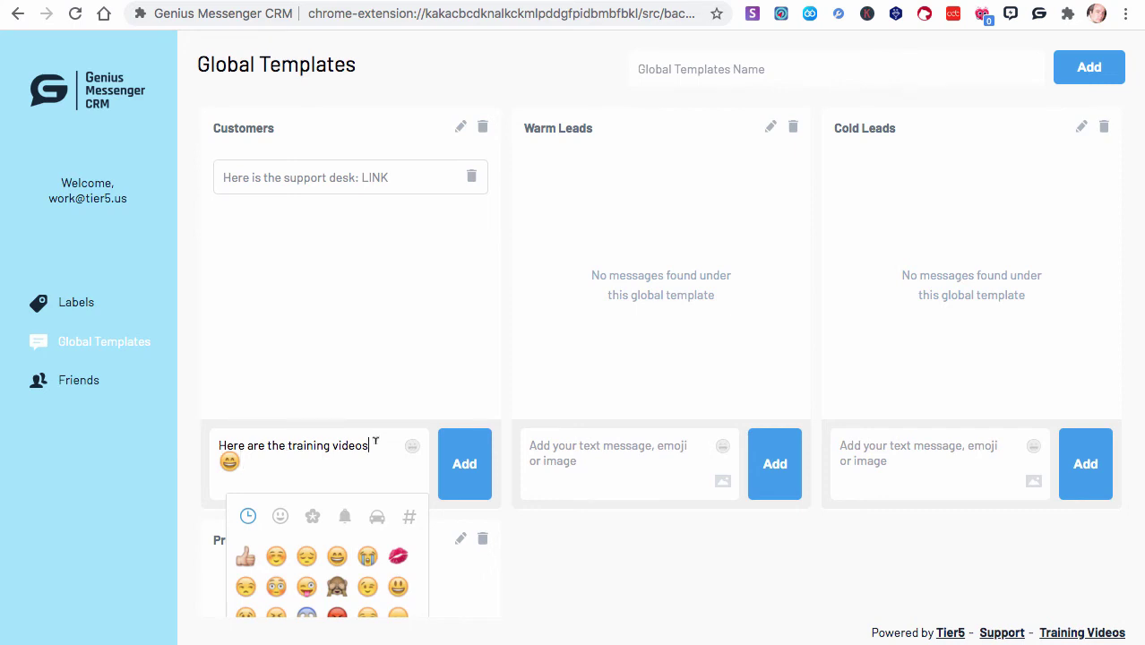
type("LINK")
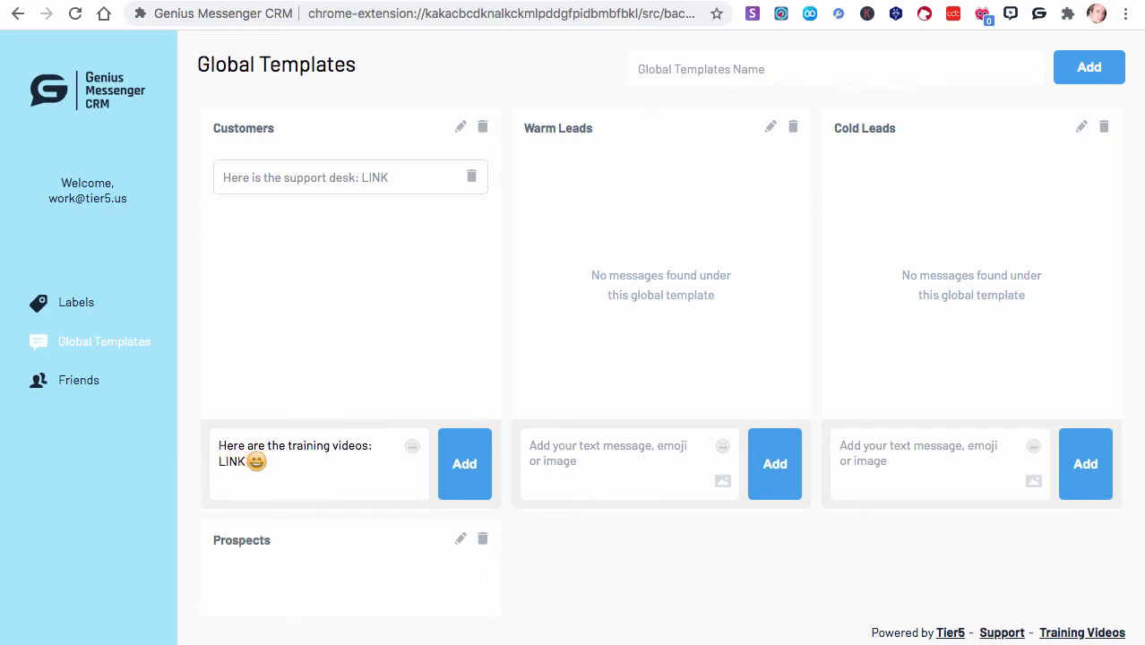
left_click(463, 465)
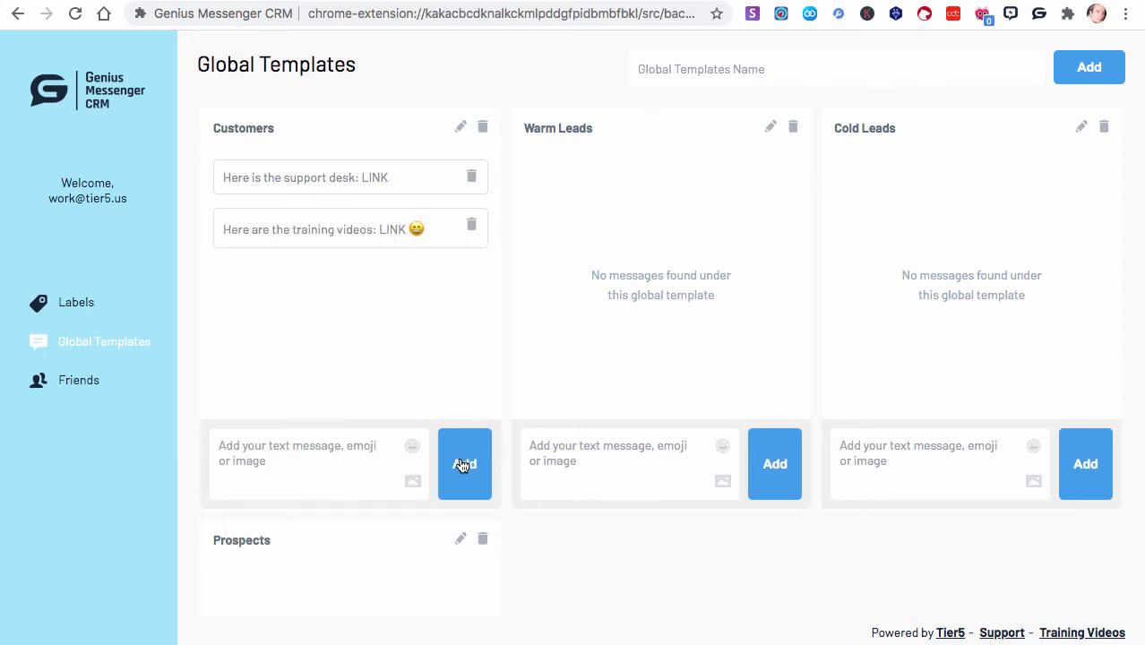
Attach the image GMCRM_BOX_CD_Asset_URL.jpg as a message in the Customers template
left_click(413, 484)
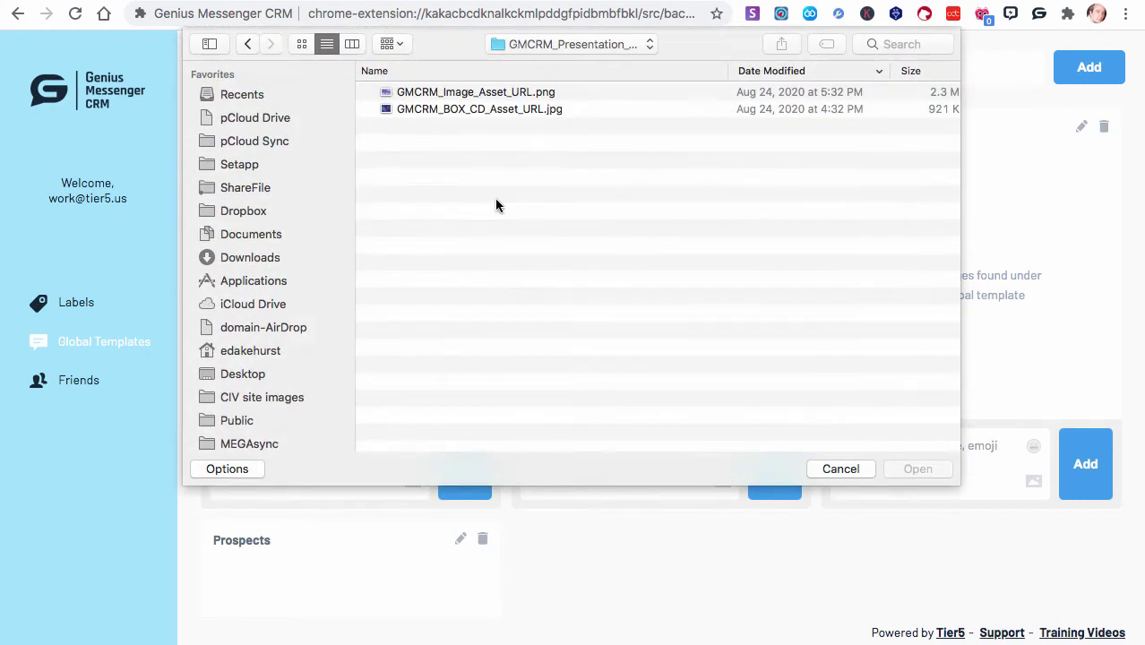
double_click(485, 108)
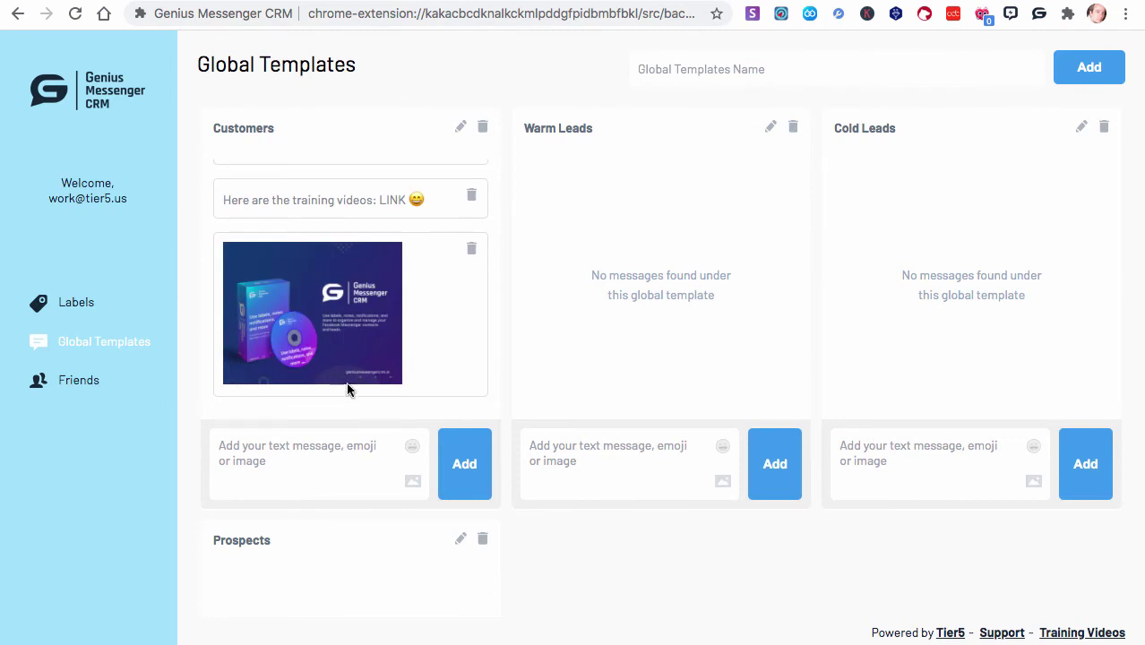
scroll(316, 357, "up", 1)
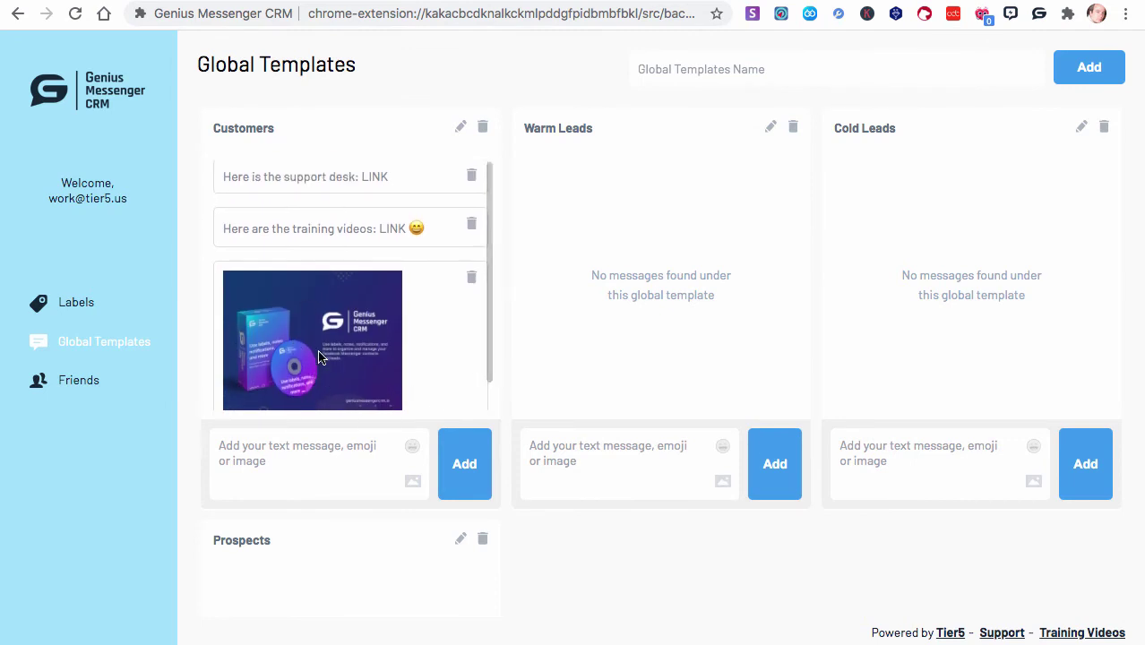
scroll(318, 357, "down", 1)
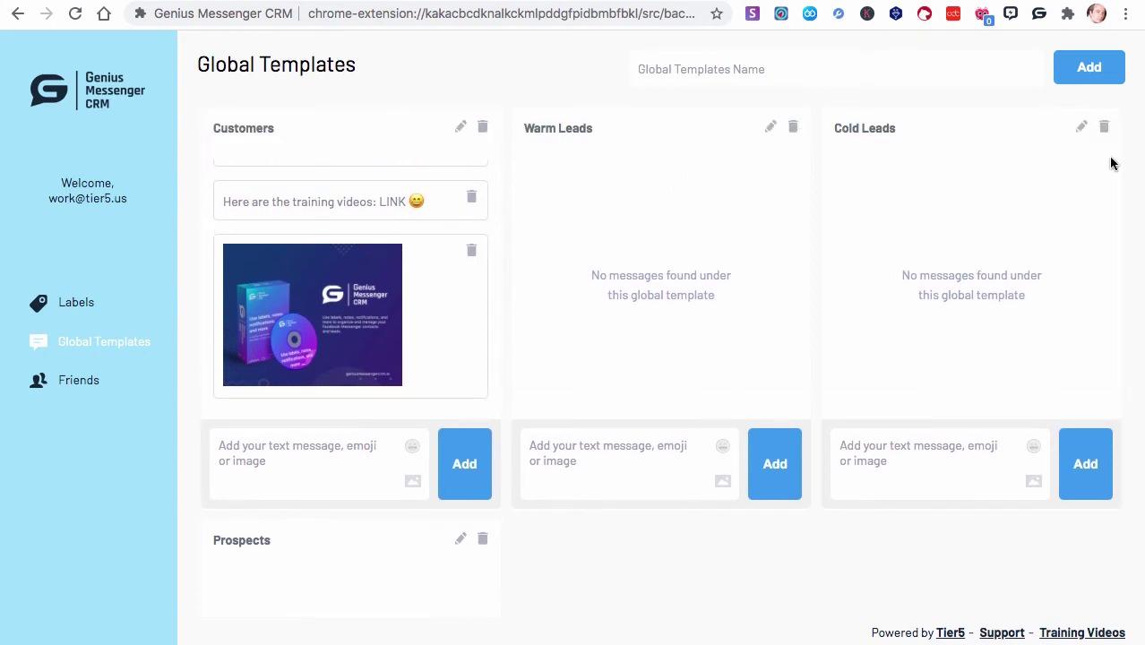
Add the message 'Here is the link to the info video: LINK' to Cold Leads
left_click(951, 460)
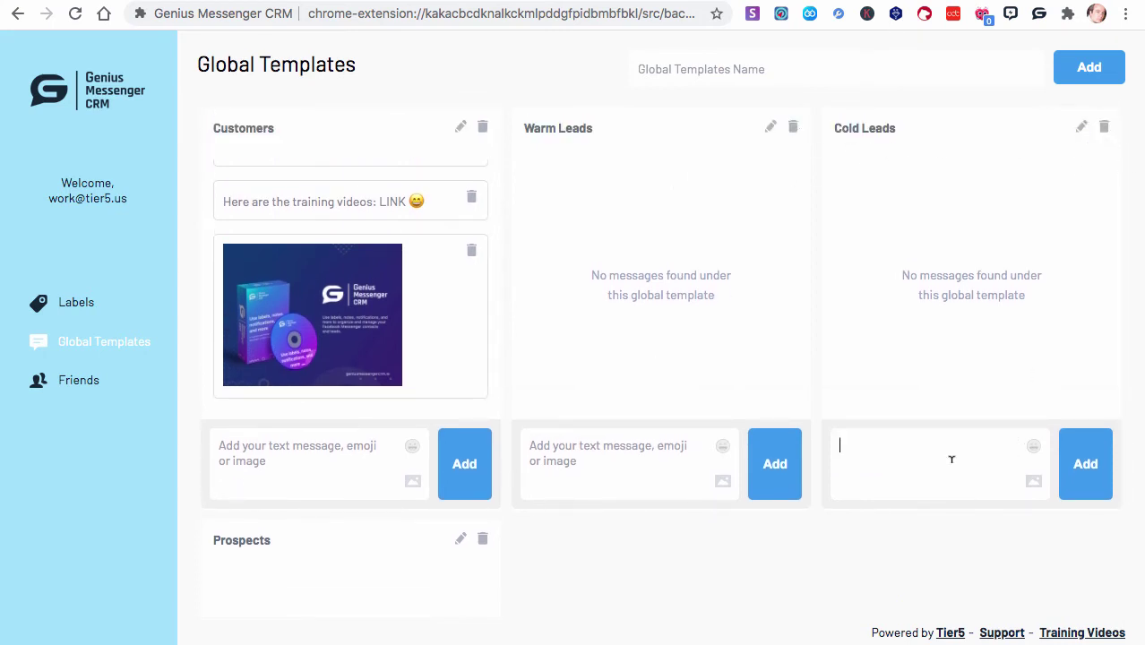
type("Here is the link t")
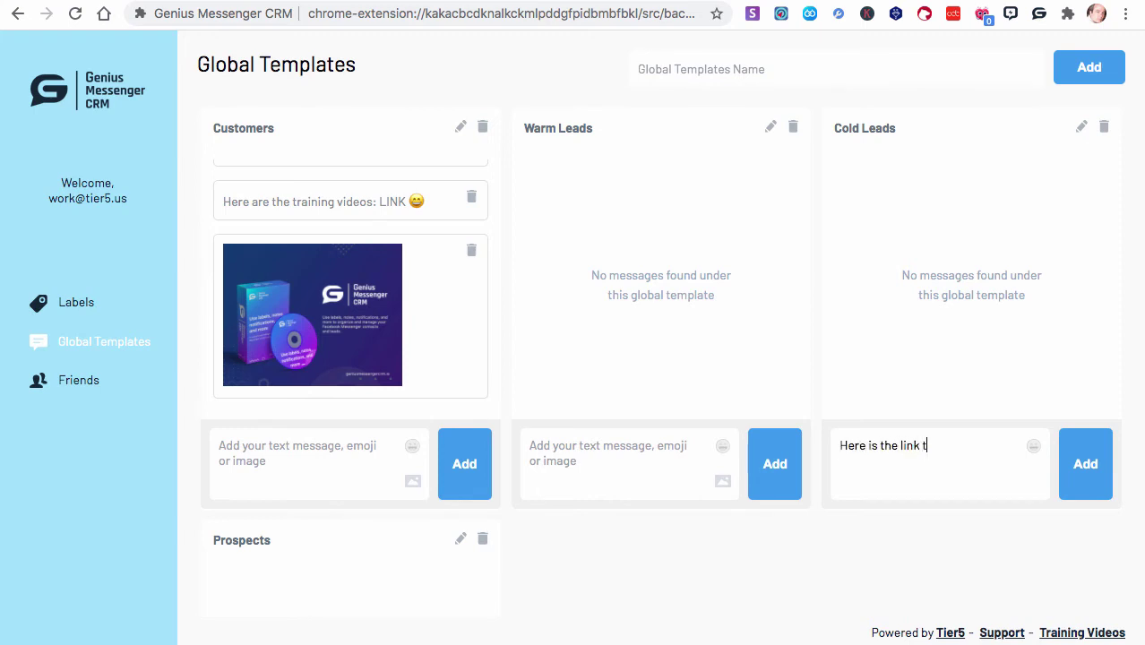
type("o the info video: LINK")
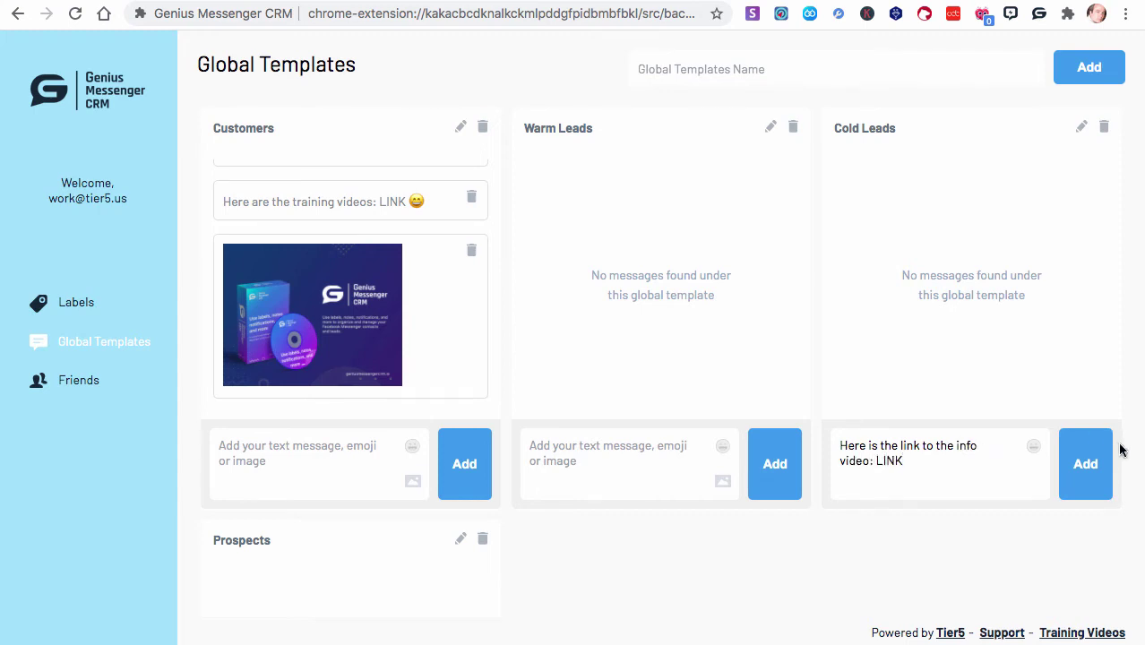
left_click(1085, 464)
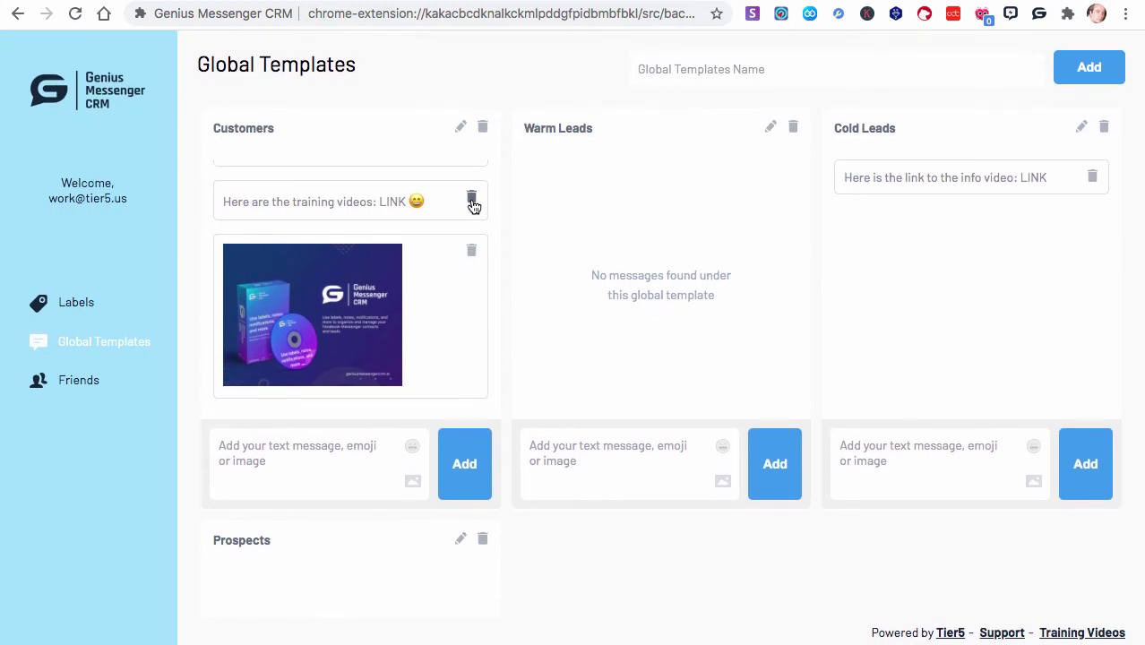
scroll(479, 224, "up", 1)
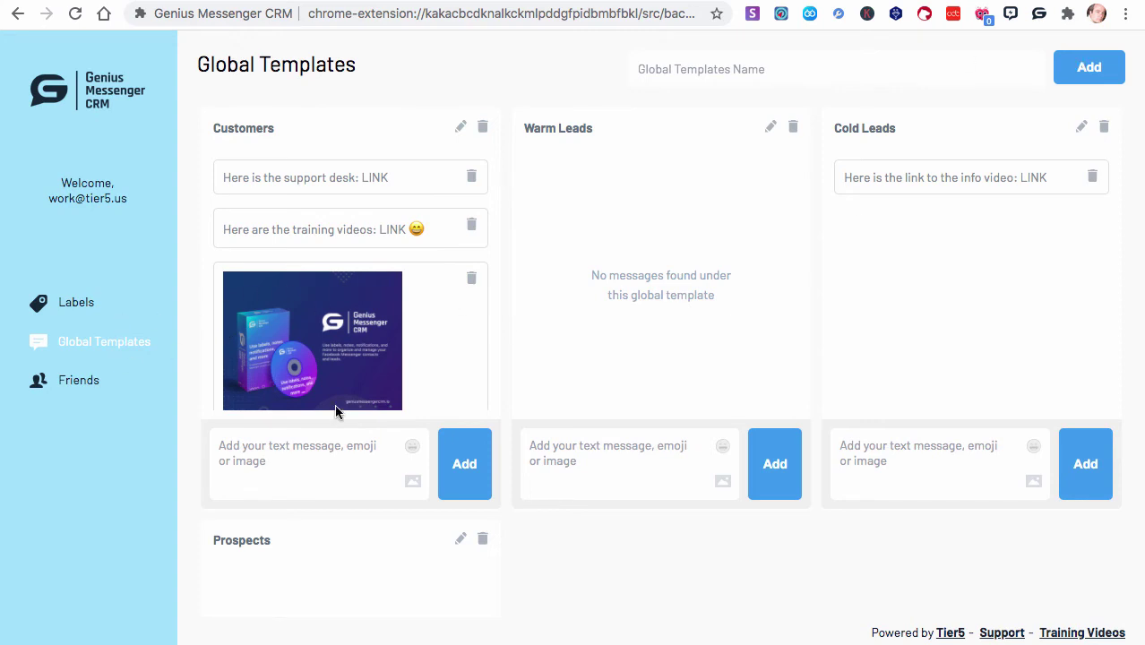
From a Warm Lead contact's panel, add the message 'Test 4' to the Customers template
left_click(1039, 14)
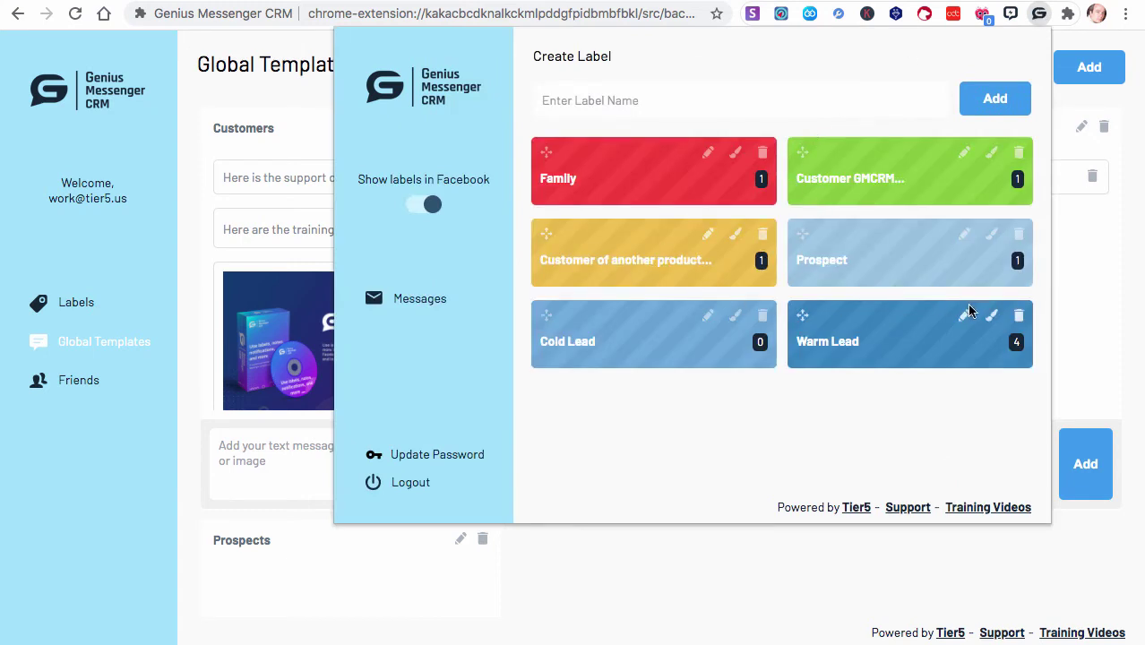
left_click(825, 351)
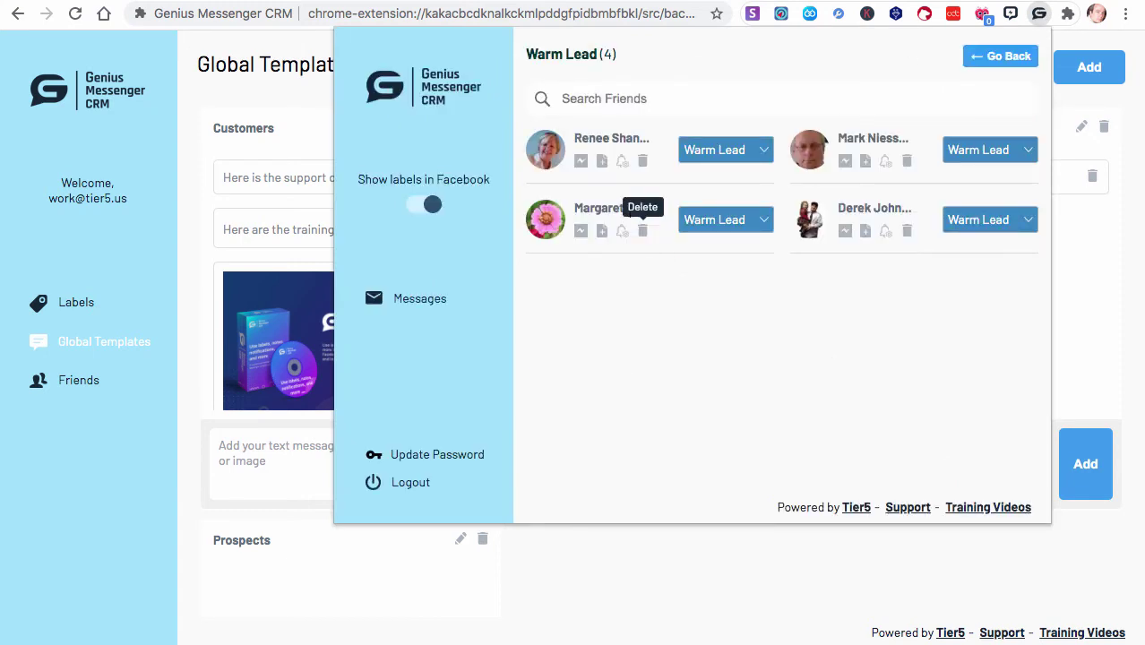
left_click(602, 231)
left_click(710, 114)
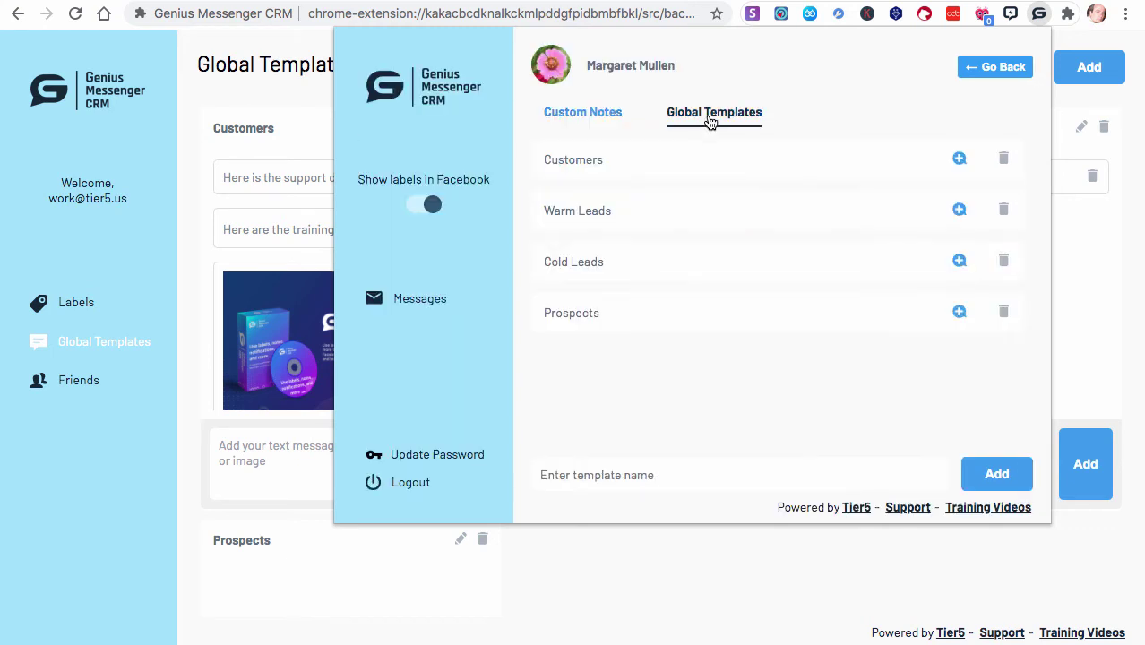
left_click(958, 164)
scroll(864, 320, "down", 3)
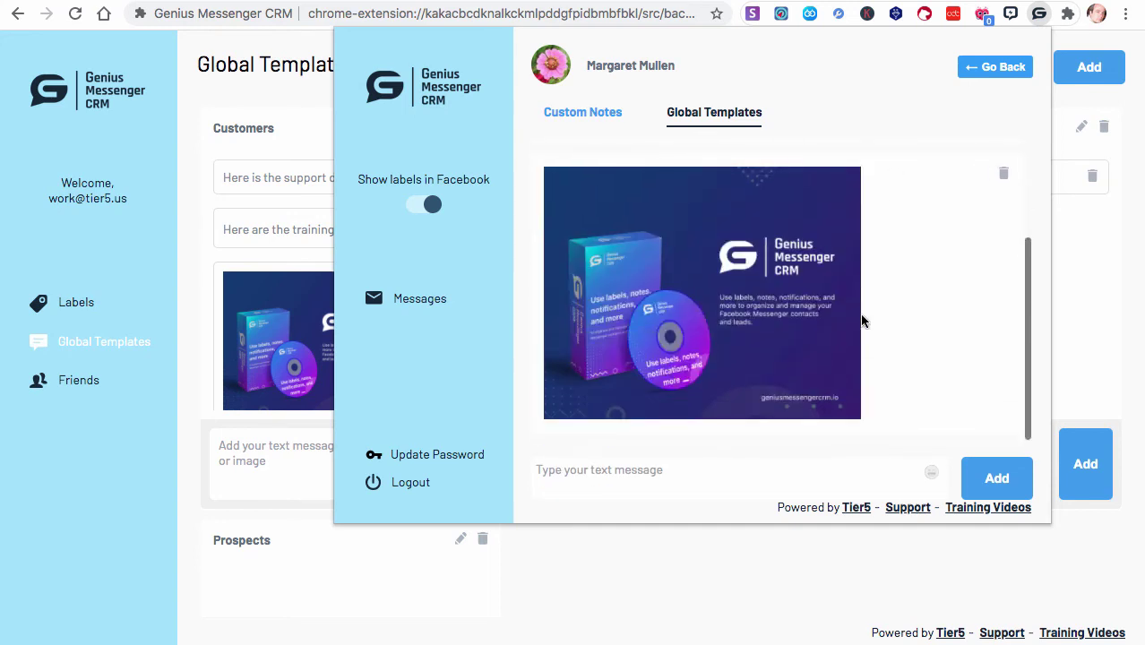
left_click(672, 472)
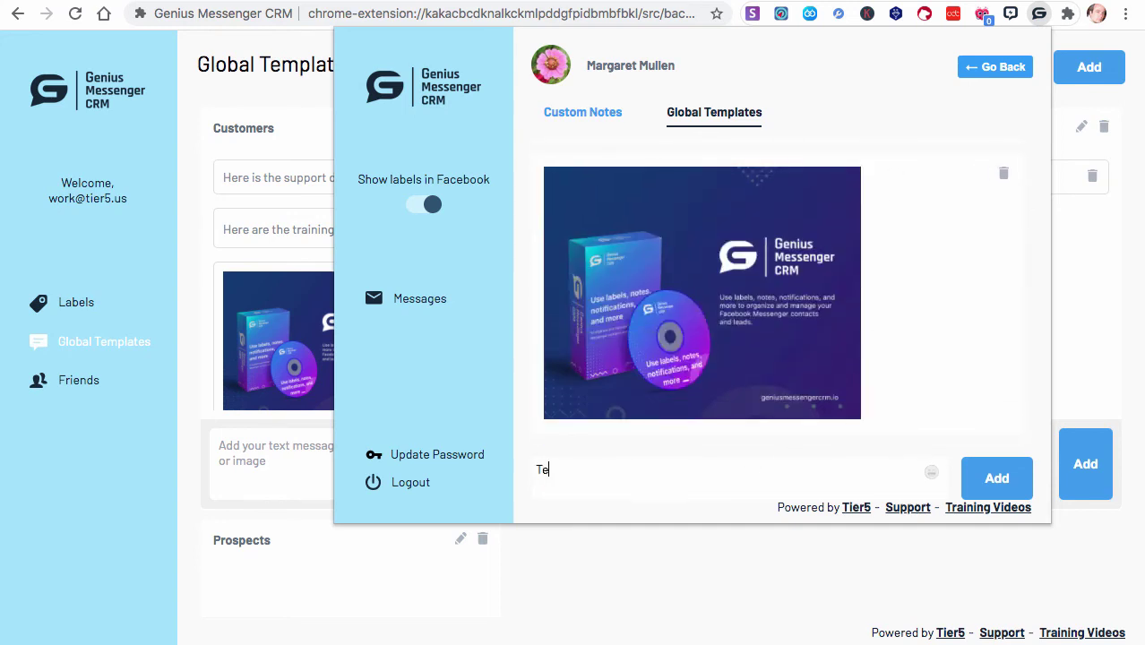
left_click(1011, 478)
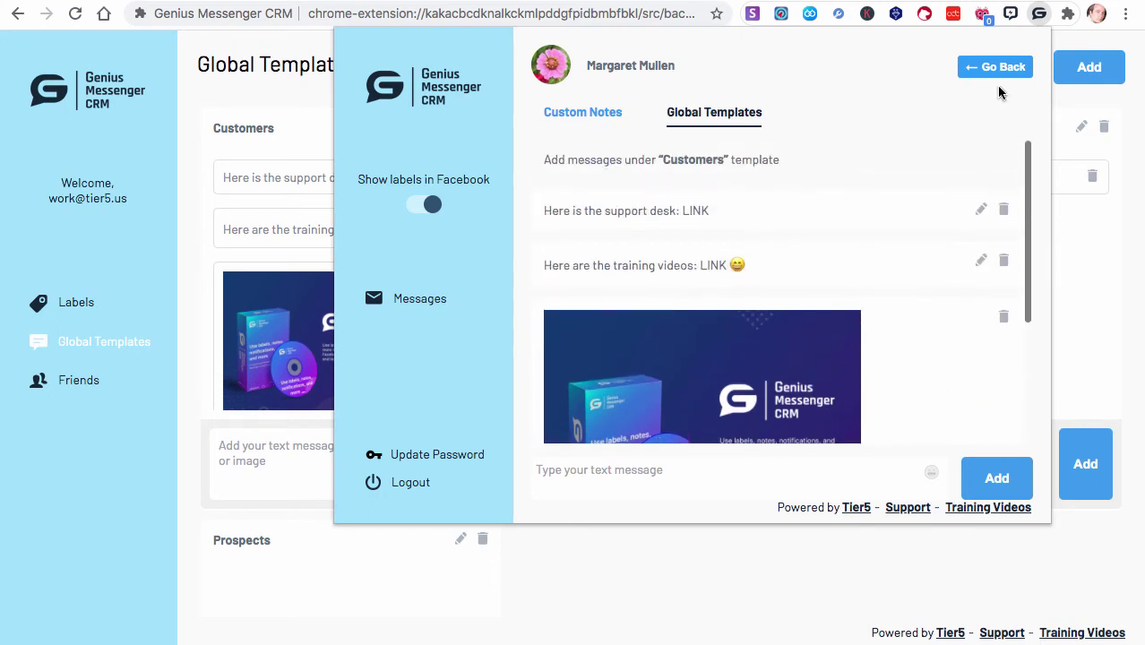
Review the full Global Templates page, then switch back to the Messenger chat
left_click(993, 72)
left_click(400, 296)
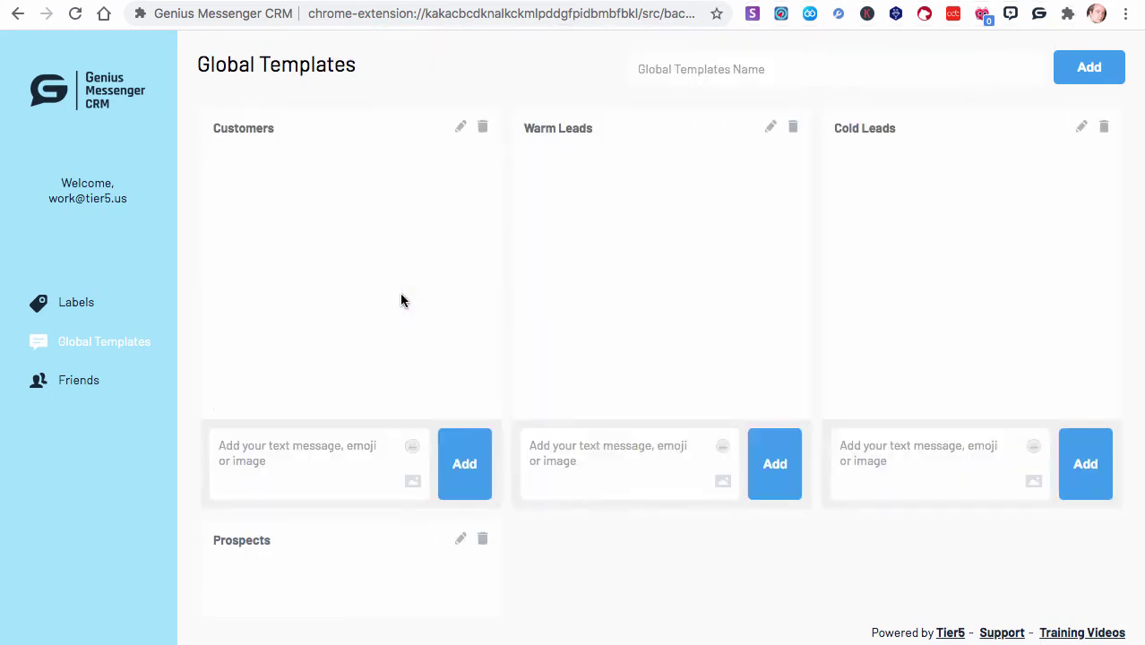
scroll(365, 381, "down", 2)
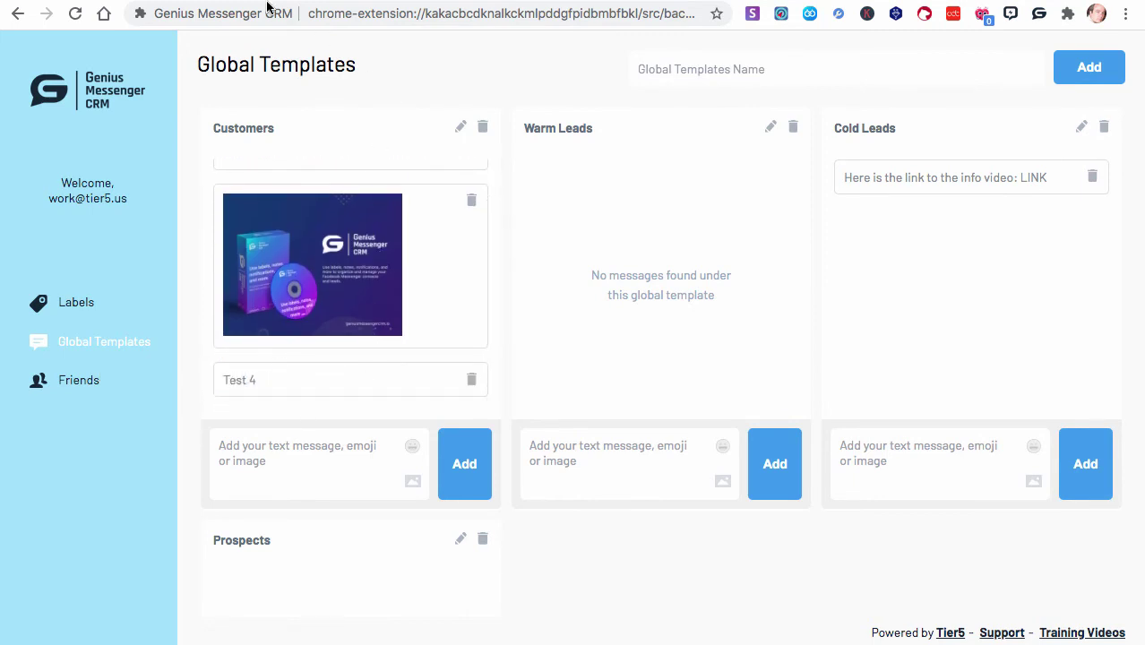
key("ctrl+Tab")
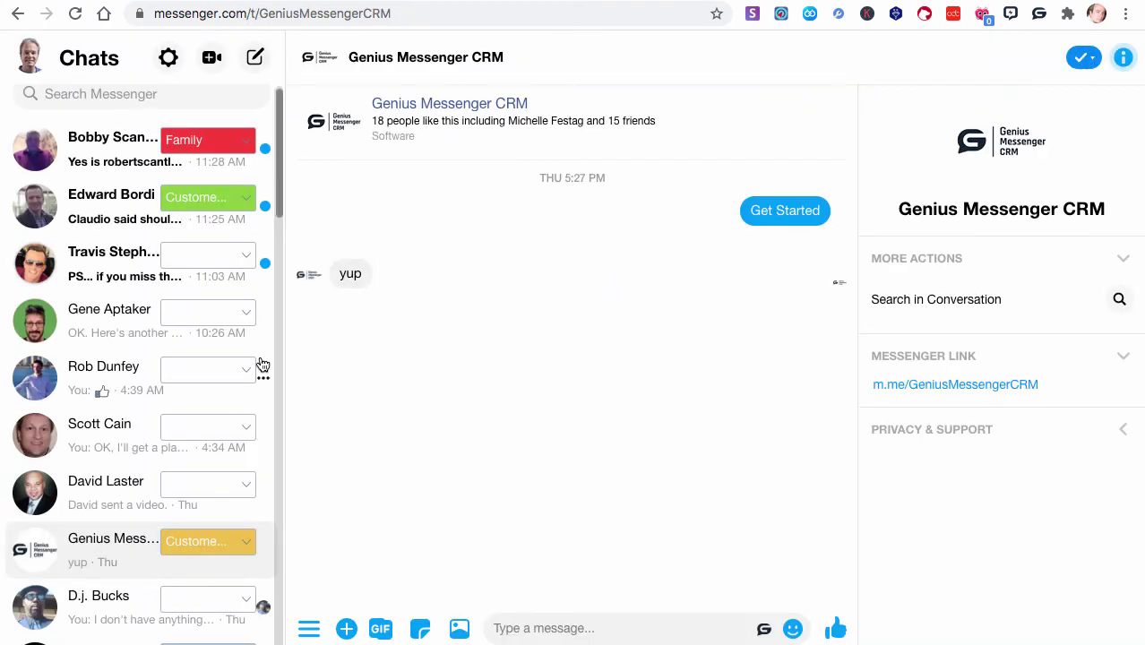
Change the flower-avatar contact's tag in the chat list from Warm Lead to green Customer
scroll(258, 358, "up", 1)
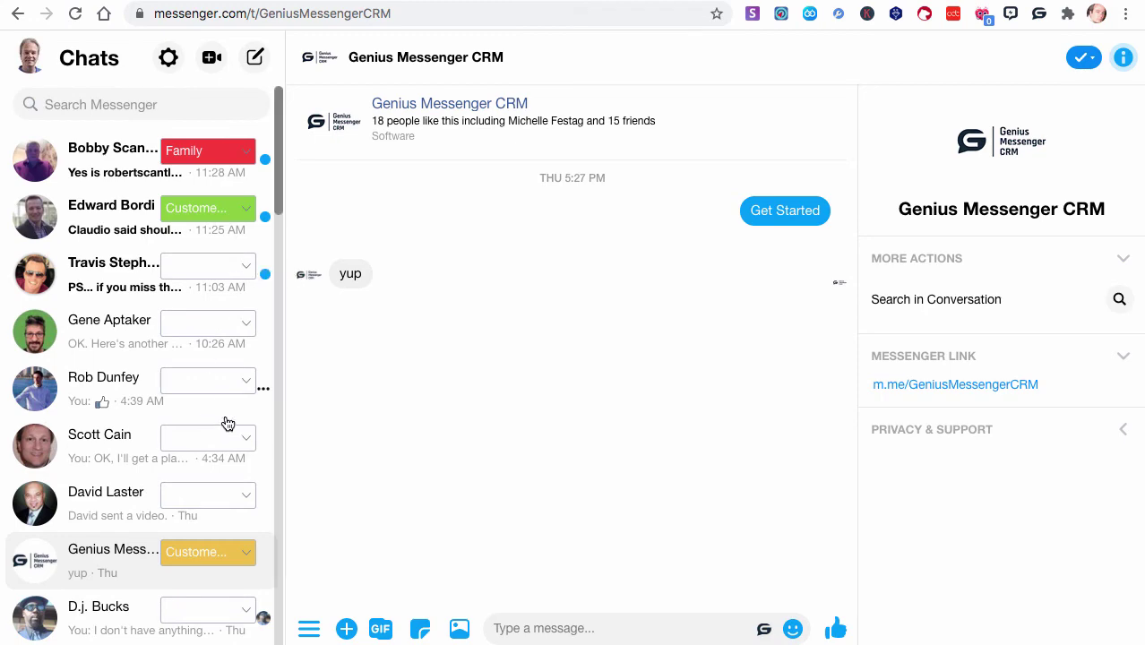
scroll(242, 513, "down", 3)
scroll(242, 513, "down", 2)
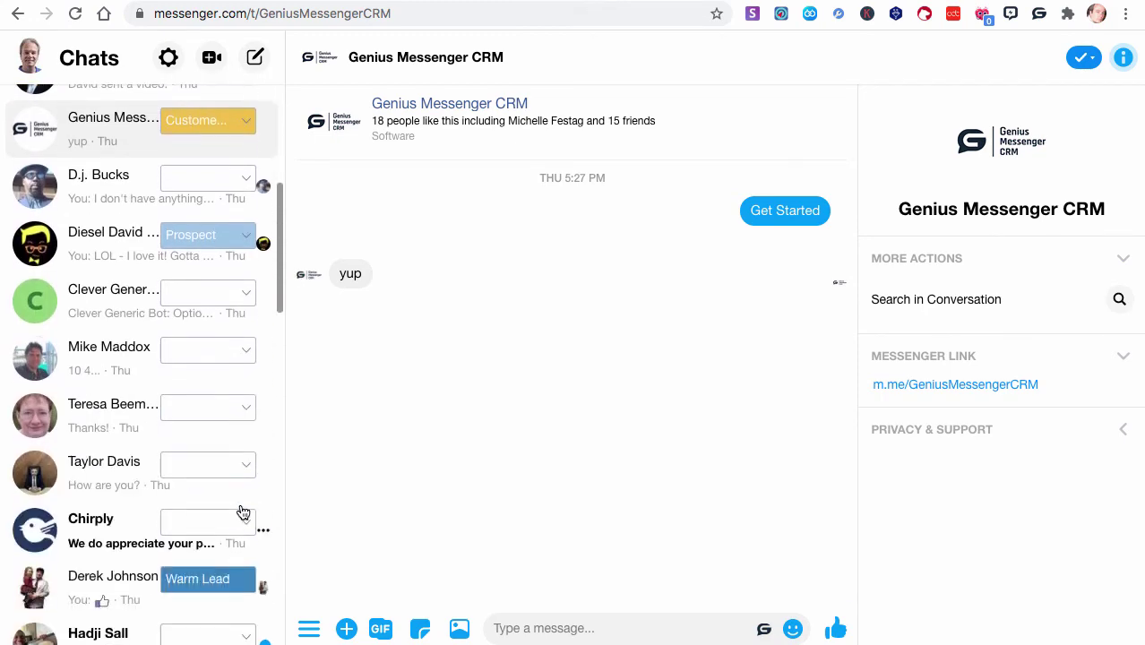
scroll(242, 512, "up", 2)
scroll(242, 511, "down", 7)
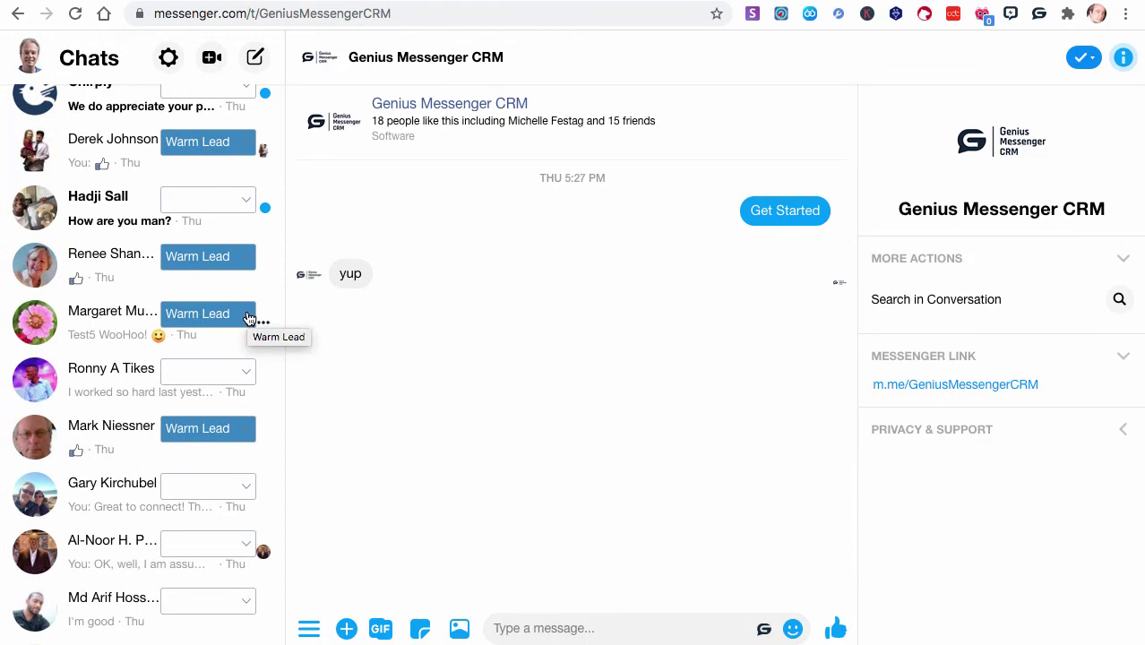
left_click(250, 318)
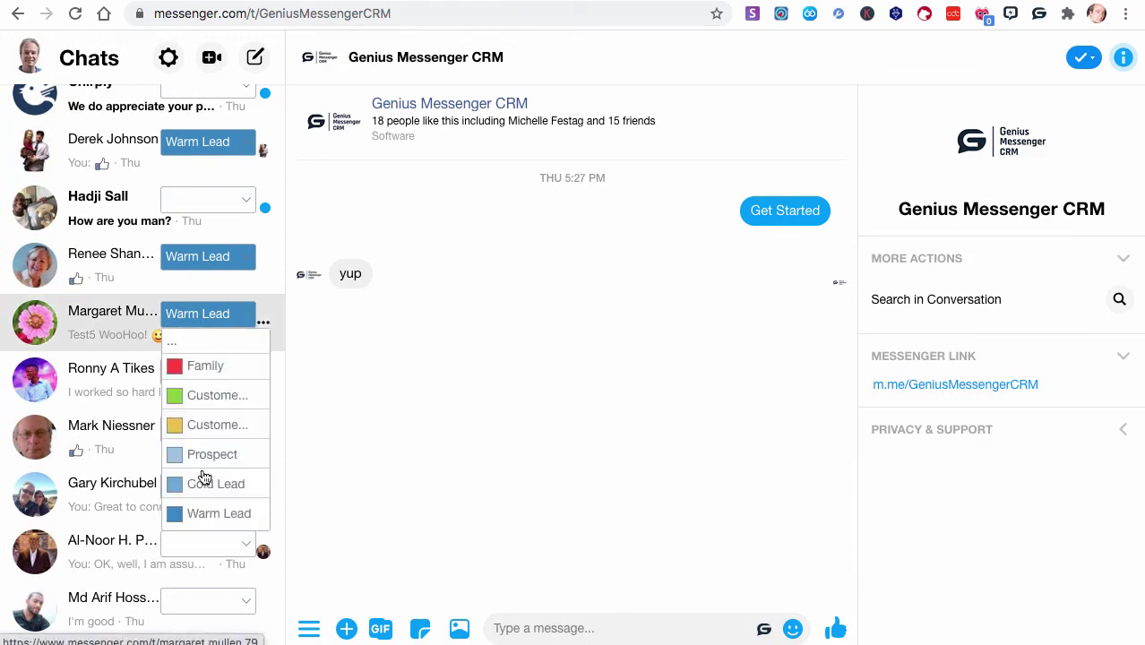
left_click(201, 396)
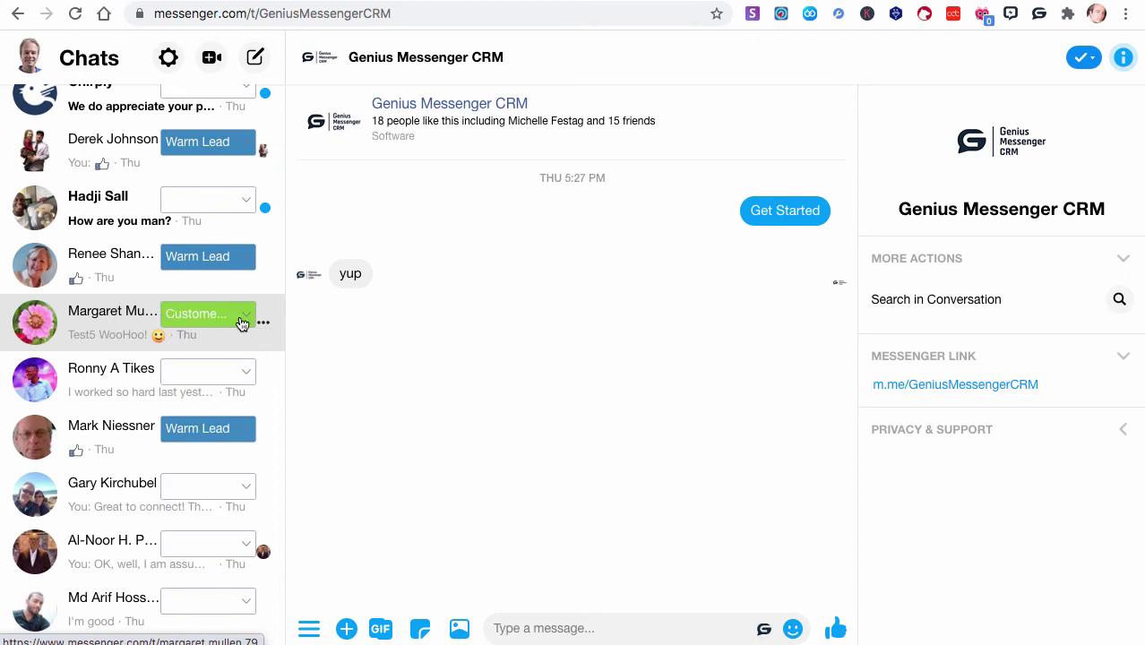
Open the CRM label overview, confirm Customer GMCRM lists two contacts, and return to the overview
left_click(1039, 13)
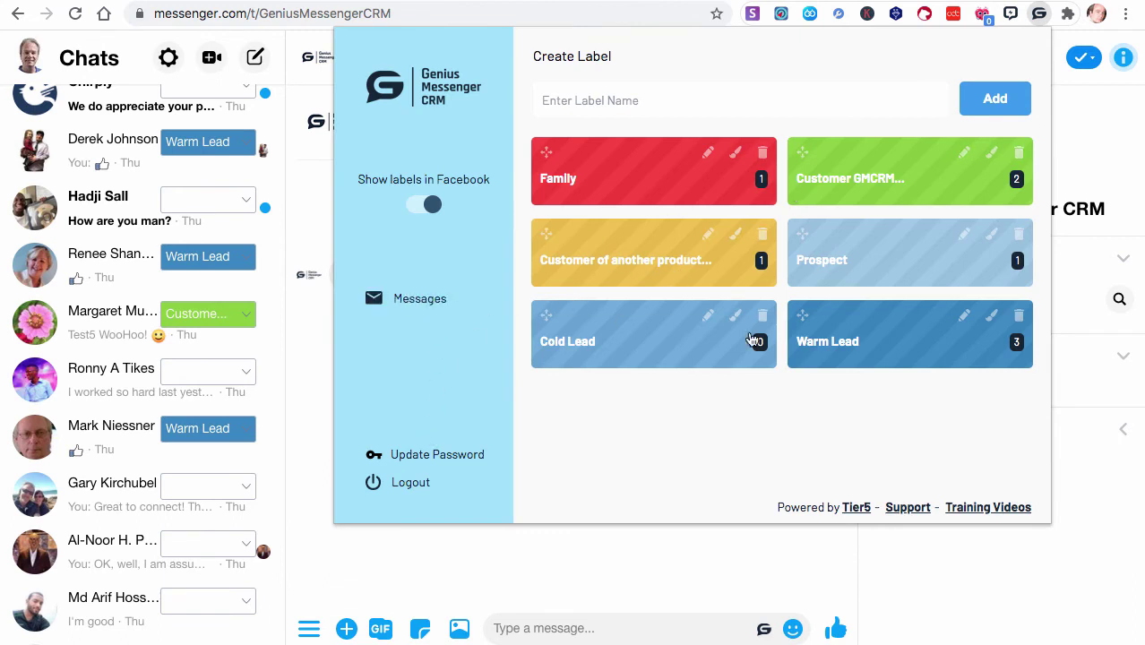
left_click(847, 181)
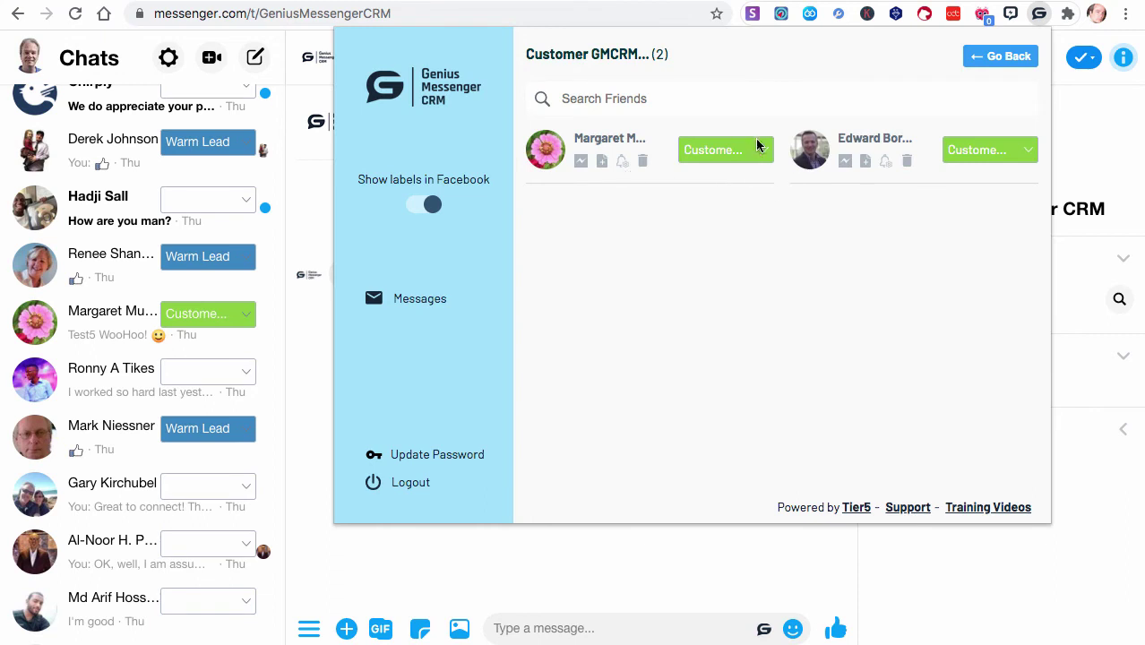
left_click(757, 148)
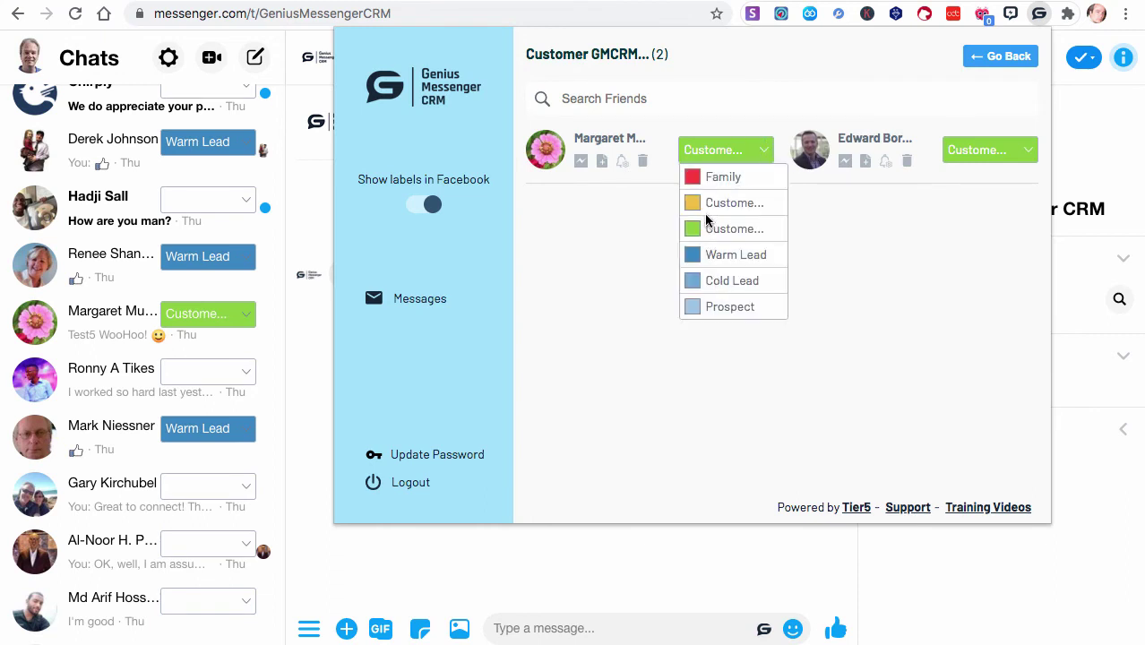
left_click(1005, 57)
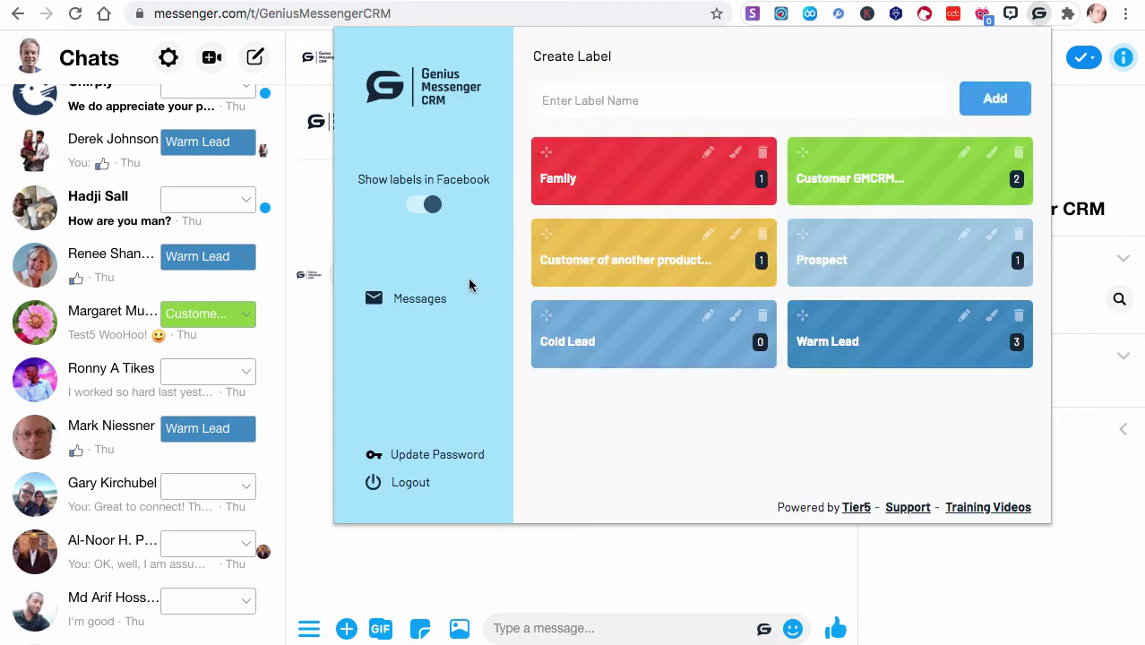
Review the labelled contacts on the Friends page without changes, then return to the Messenger tab
left_click(410, 301)
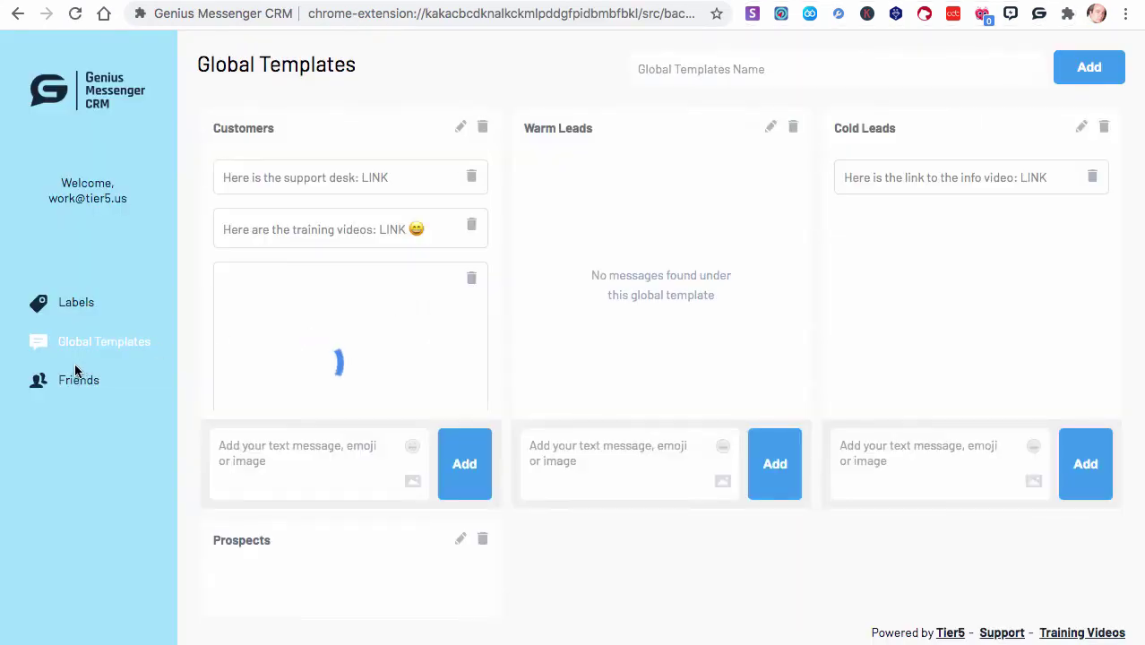
left_click(73, 382)
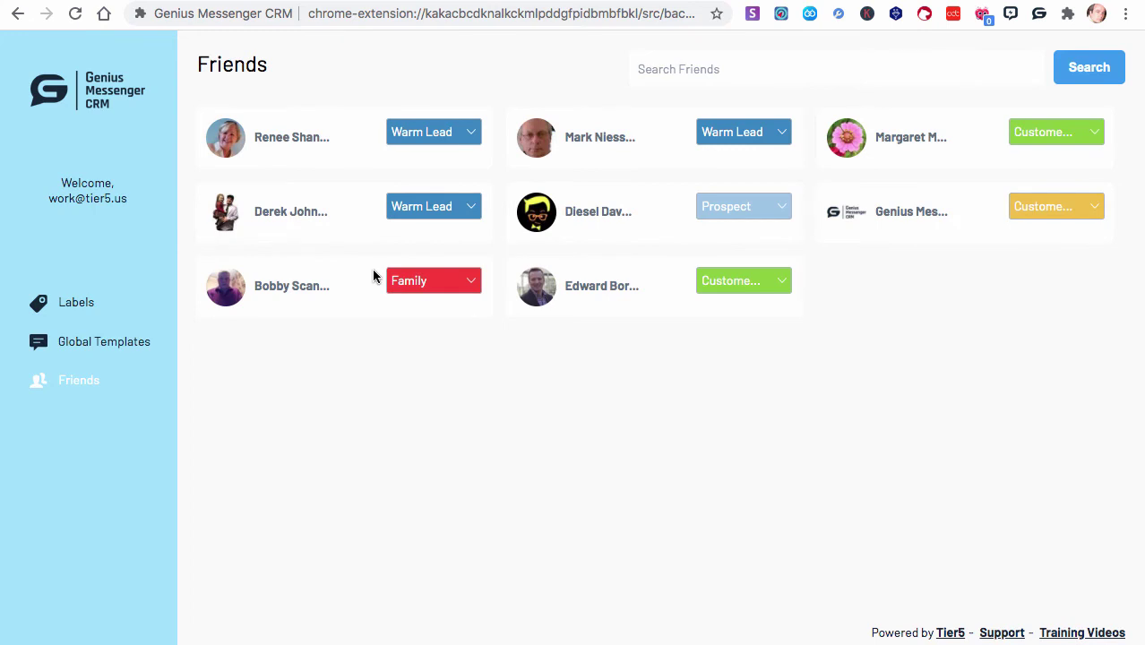
left_click(773, 280)
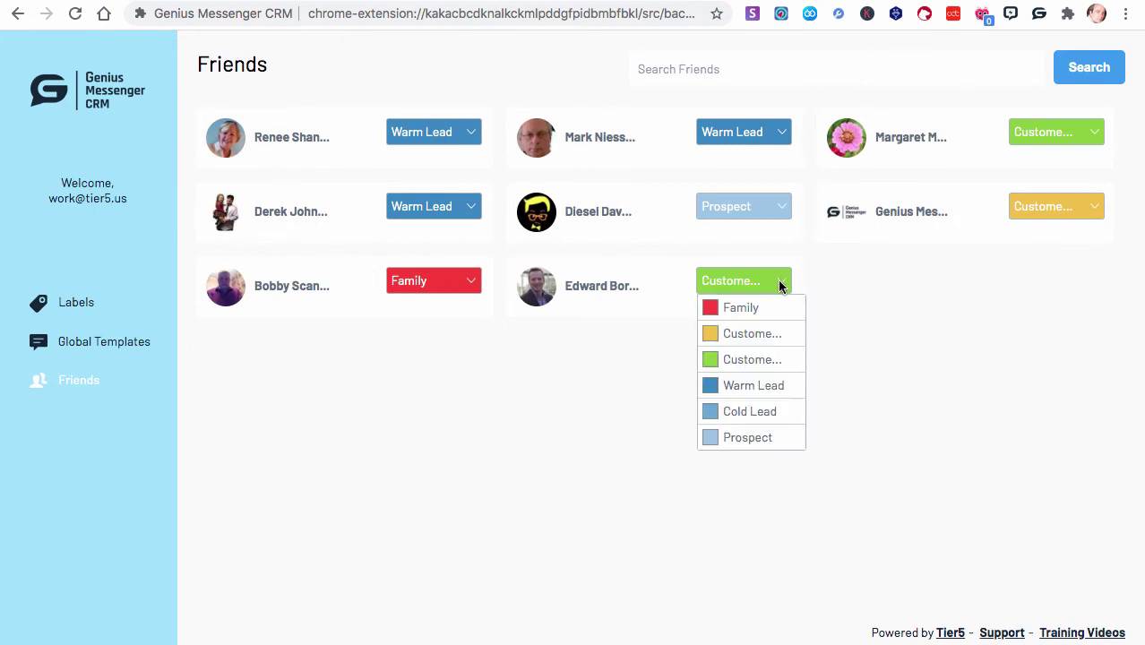
left_click(549, 437)
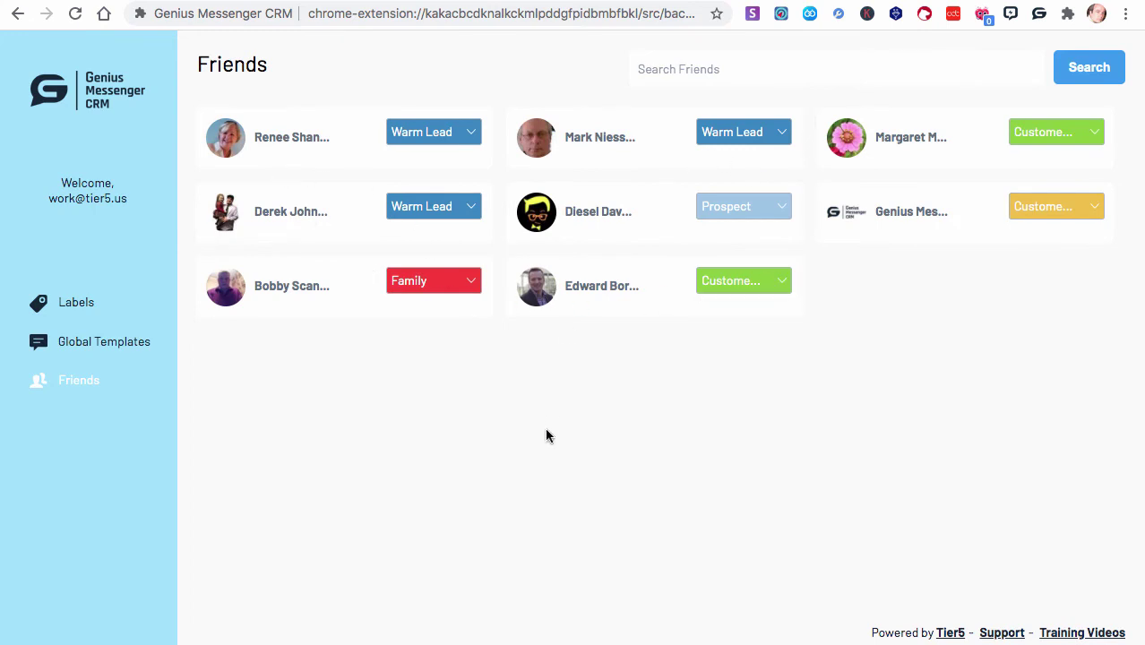
key("ctrl+Tab")
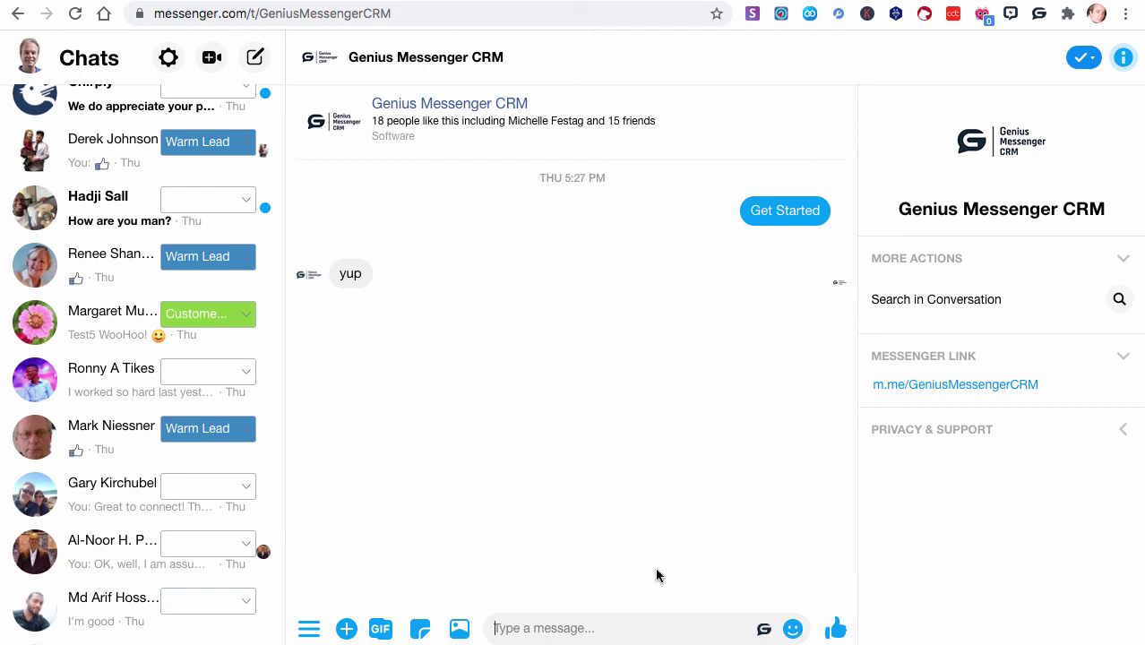
Send the product image from the Customers templates to the chat
left_click(764, 628)
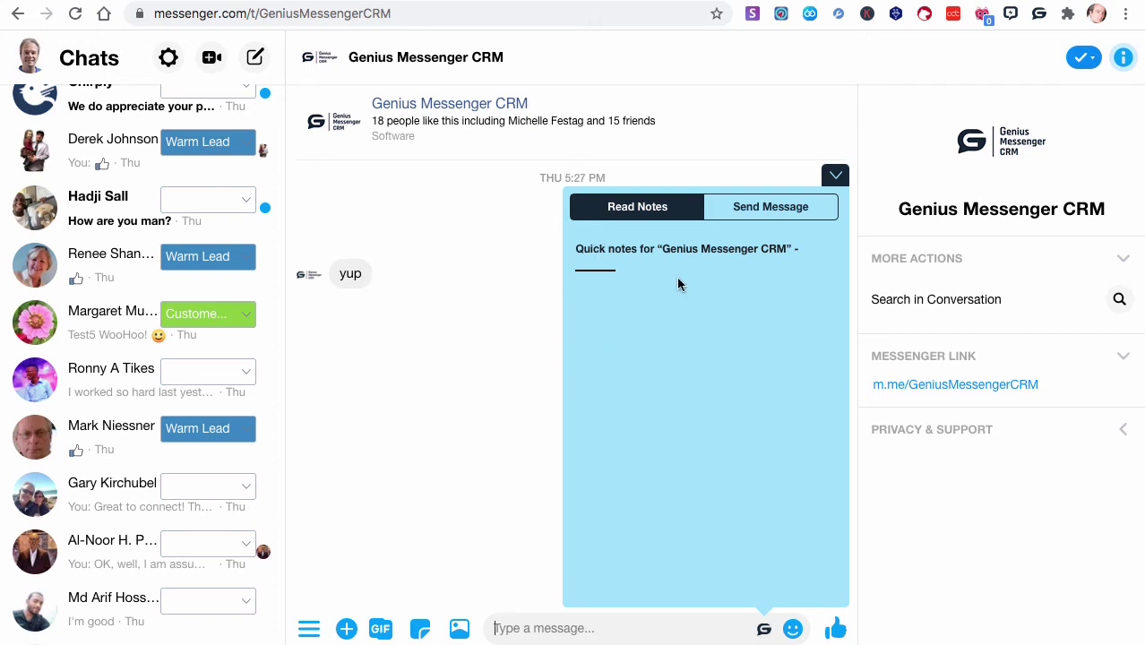
left_click(780, 209)
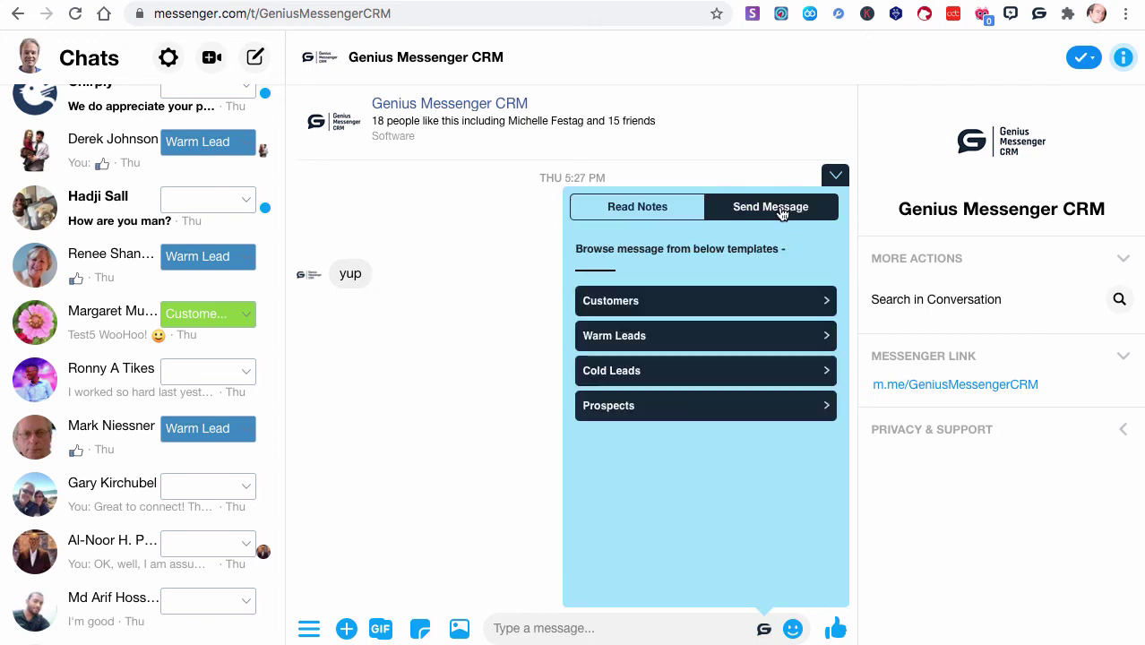
left_click(820, 301)
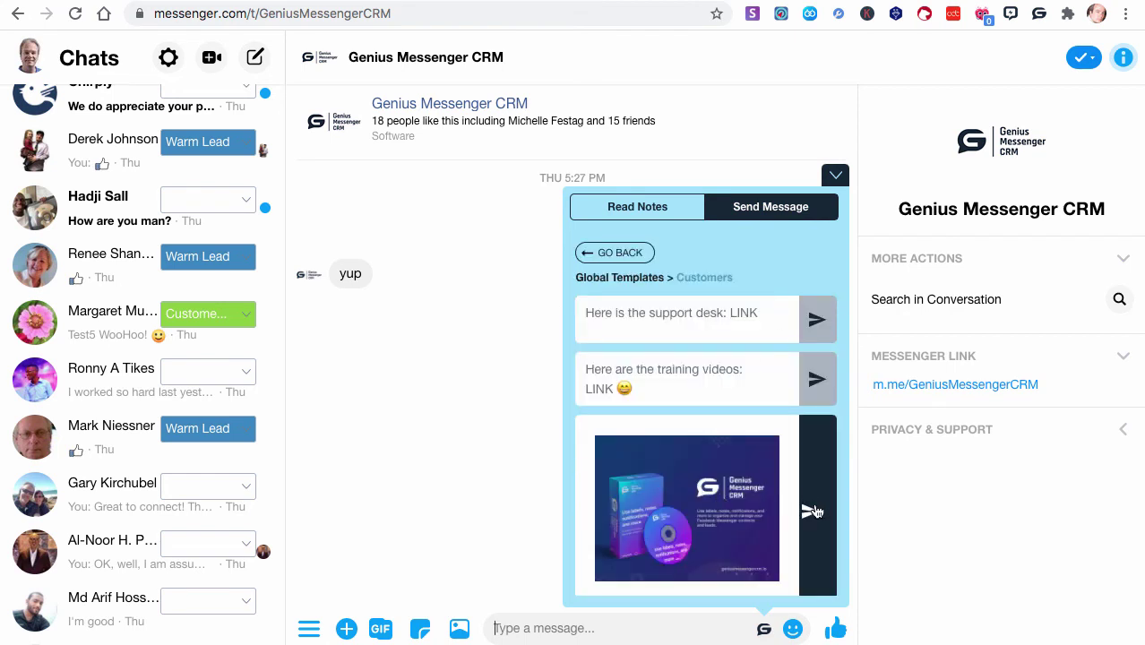
left_click(818, 511)
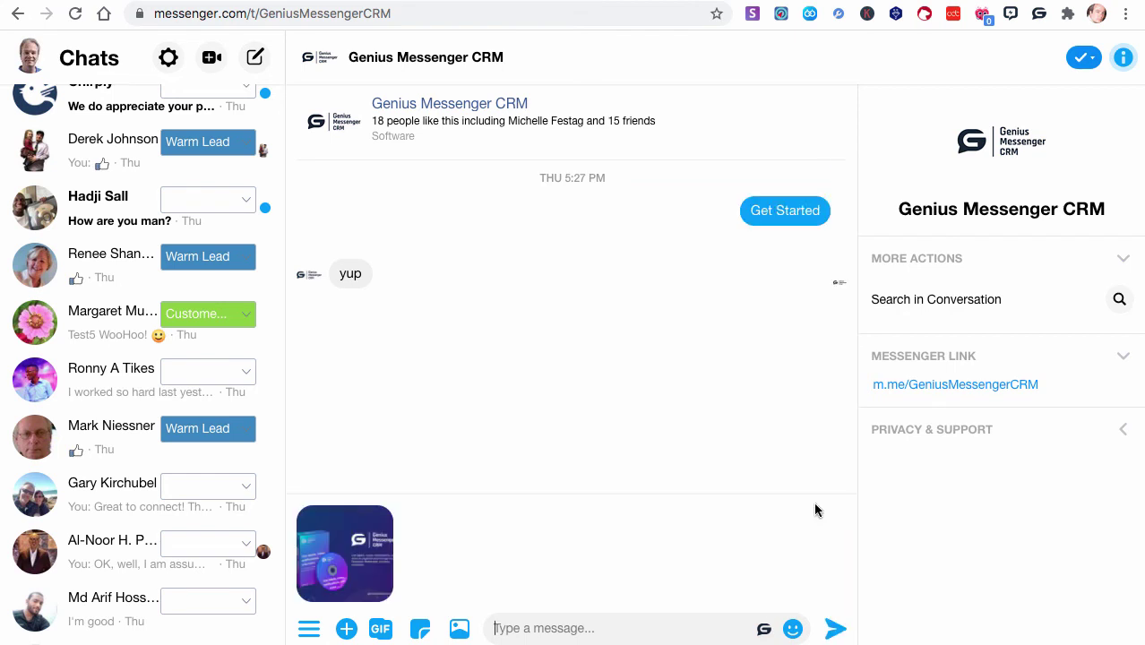
left_click(834, 630)
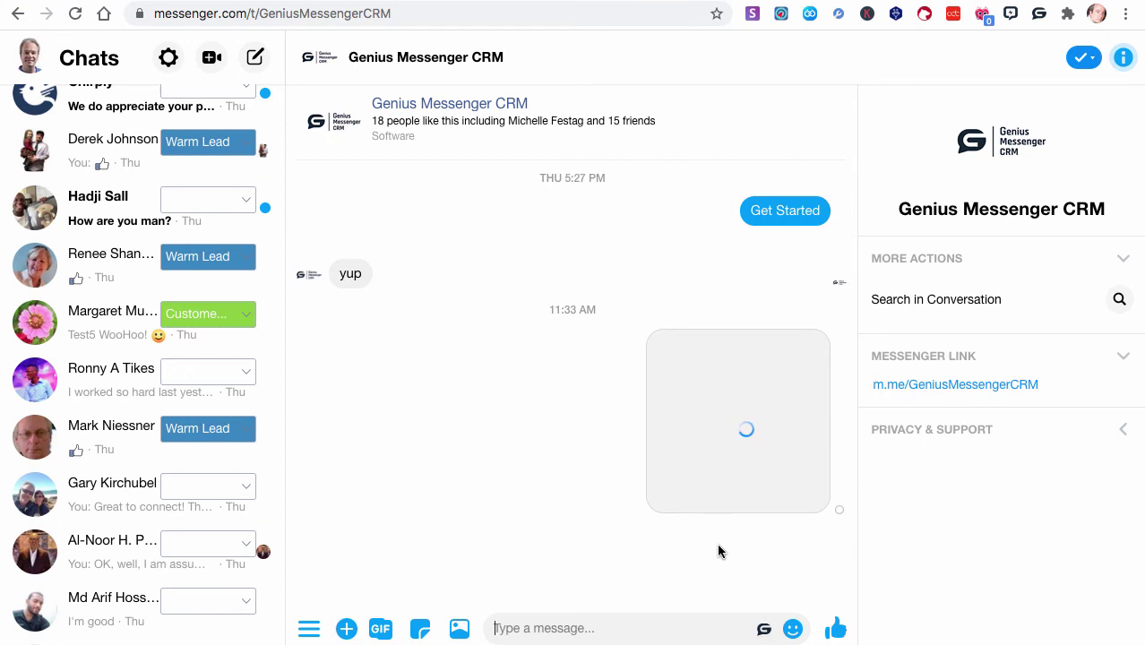
Send the training-videos template personalised as 'GM CRM, here are the training videos: LINK'
left_click(762, 632)
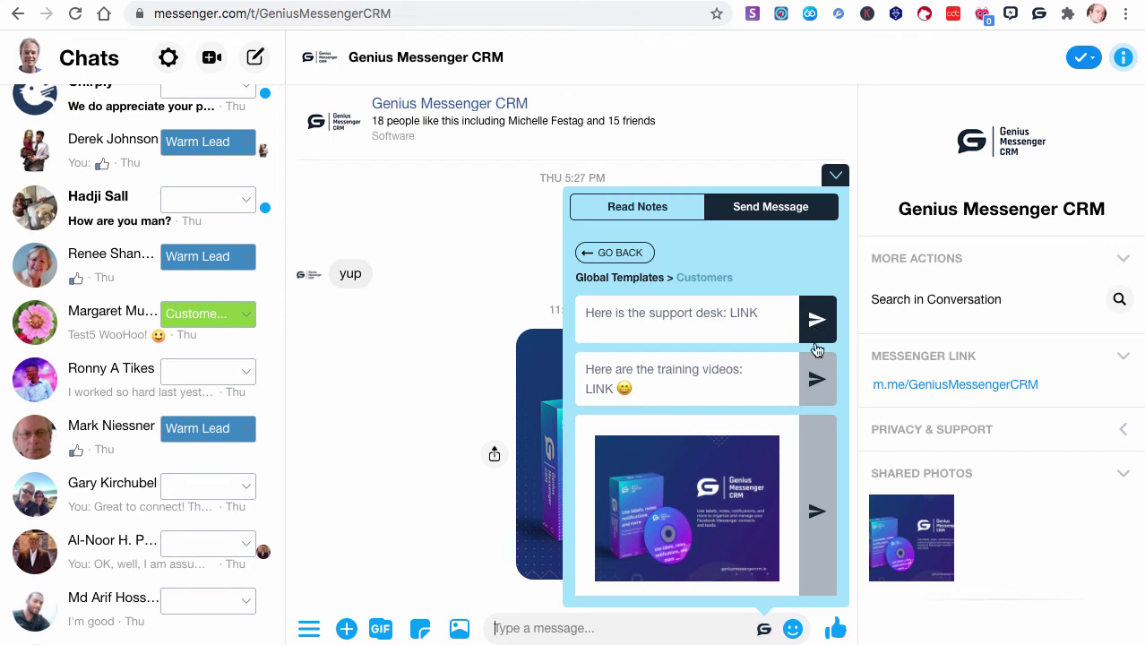
left_click(818, 376)
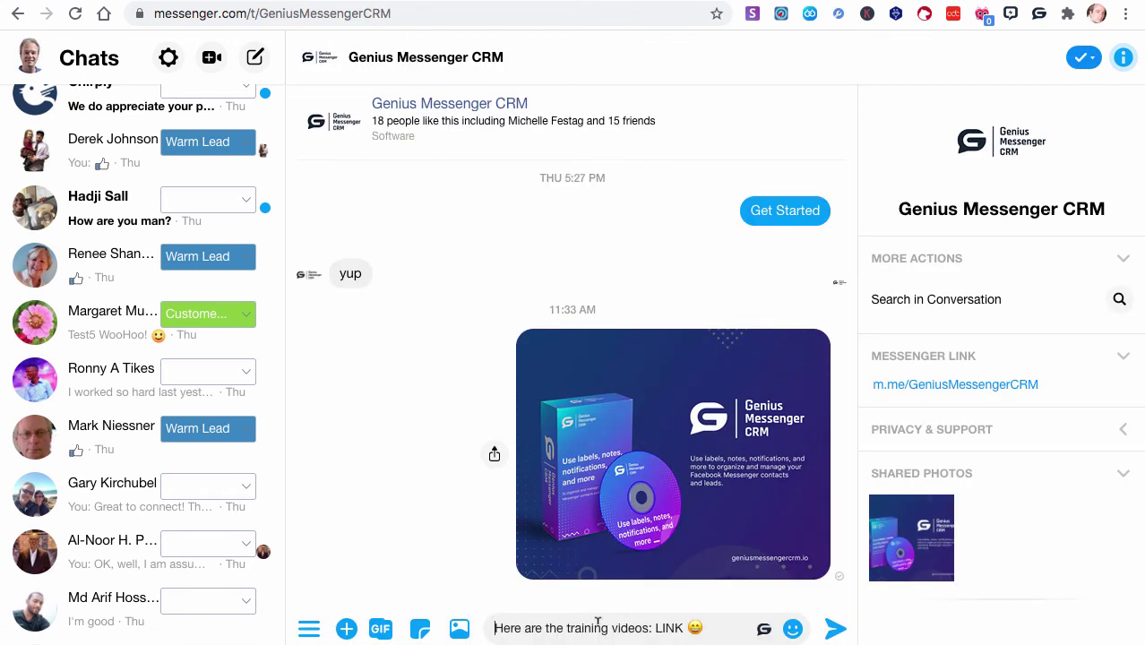
type("GM CRM")
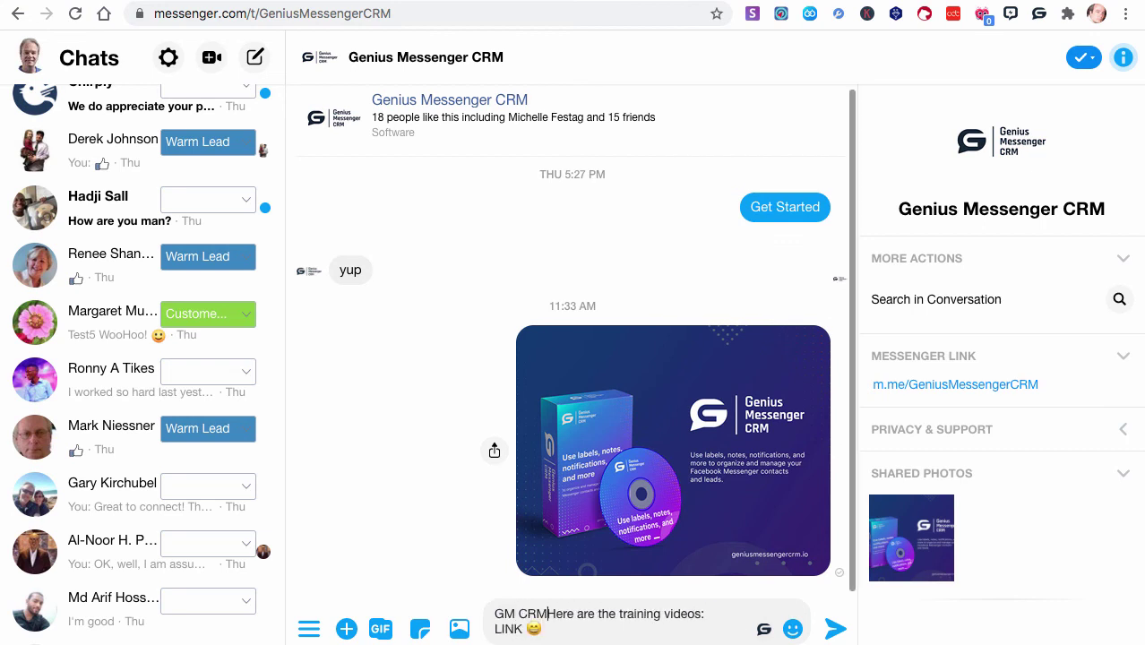
type(",")
key("BackSpace")
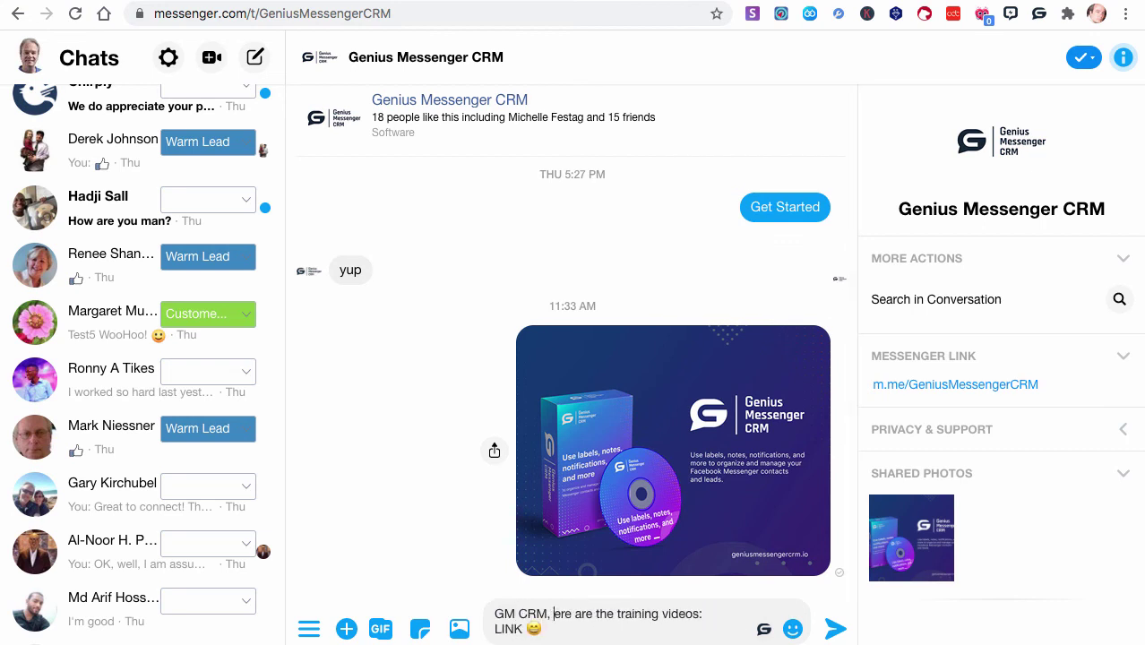
type("h")
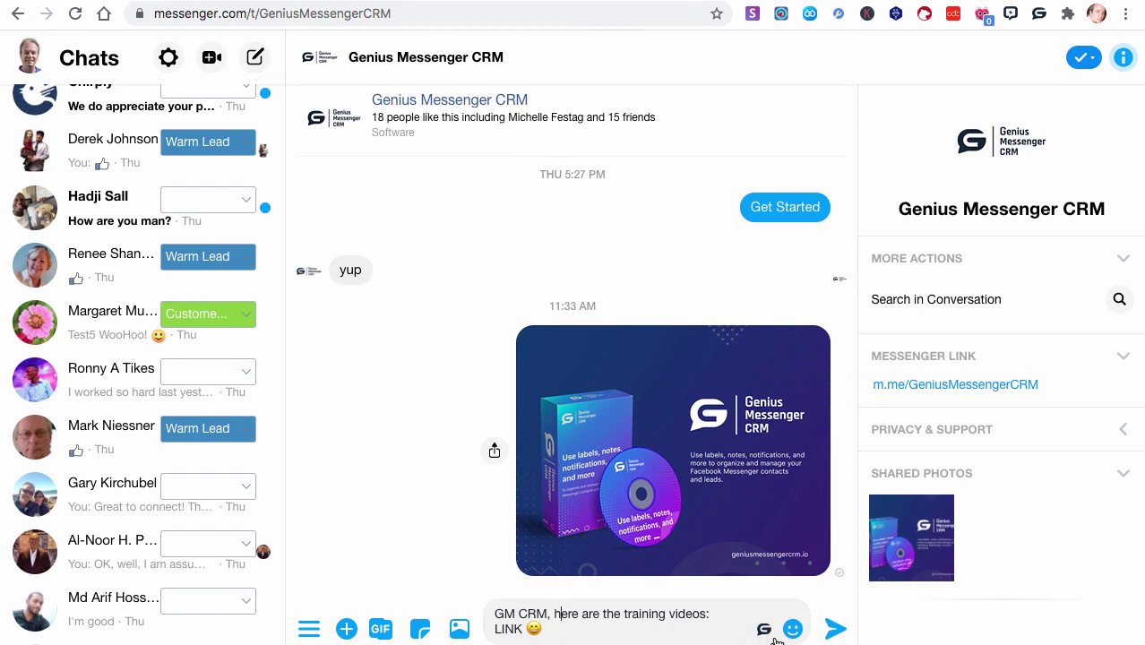
left_click(831, 630)
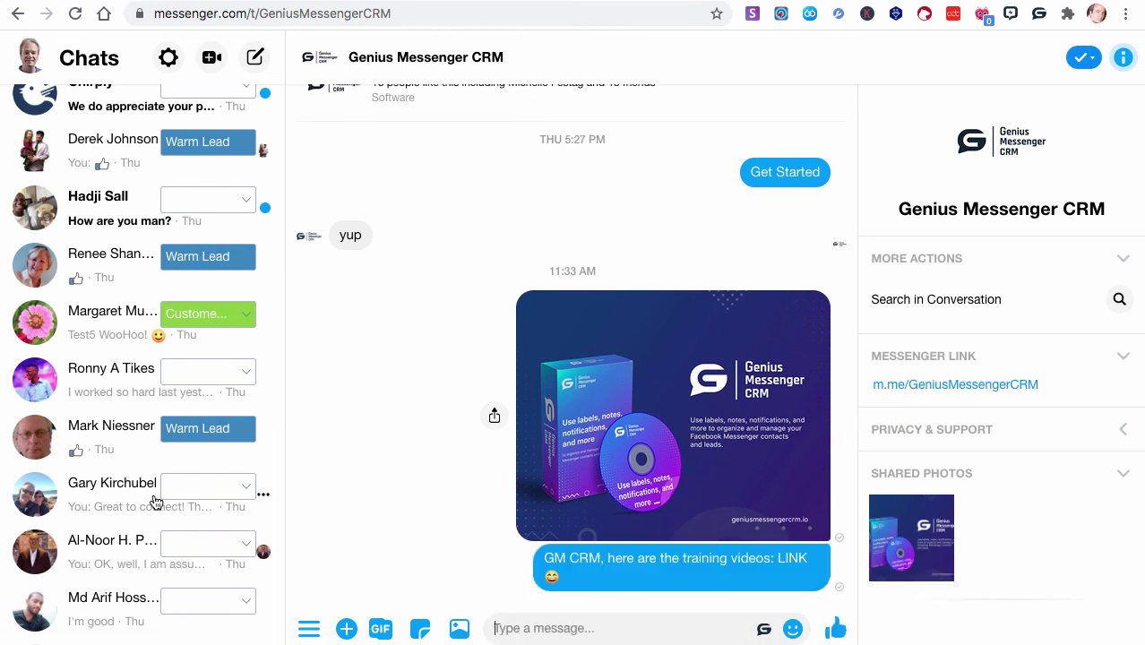
Open the green-labelled customer's conversation and read her quick notes
left_click(81, 324)
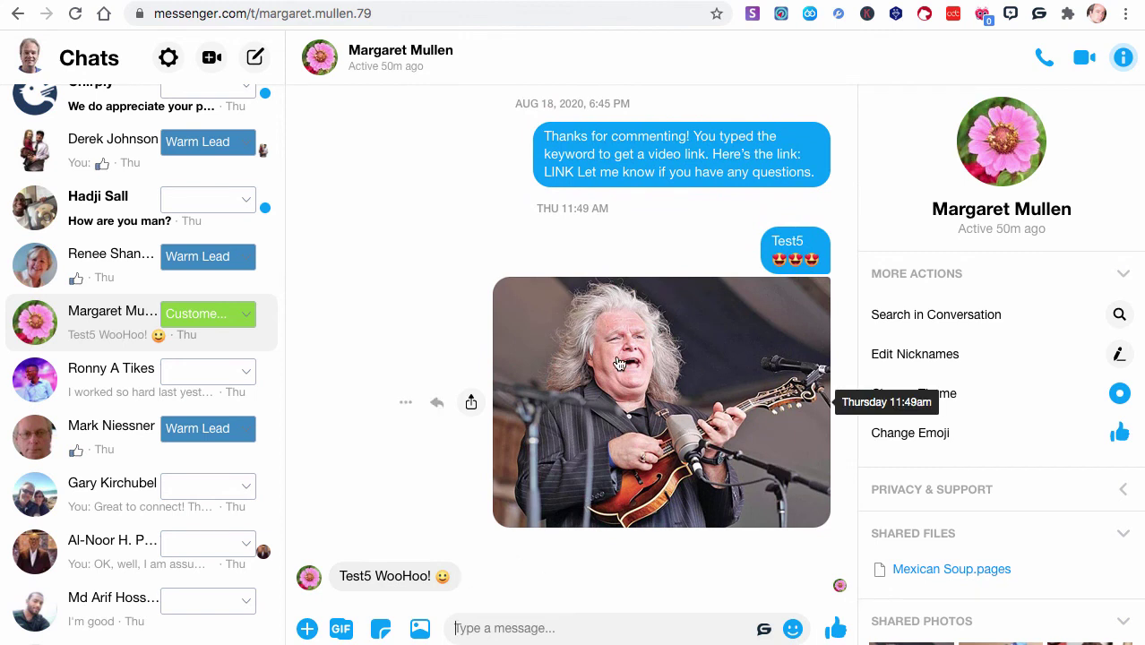
left_click(764, 631)
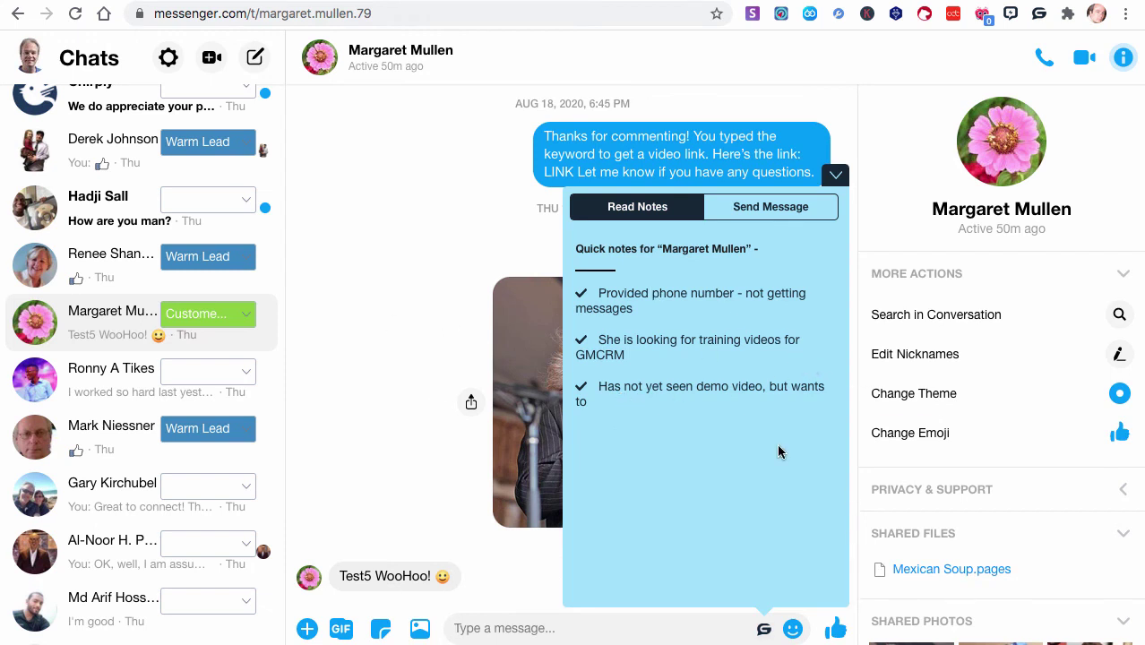
left_click(760, 633)
scroll(355, 327, "up", 10)
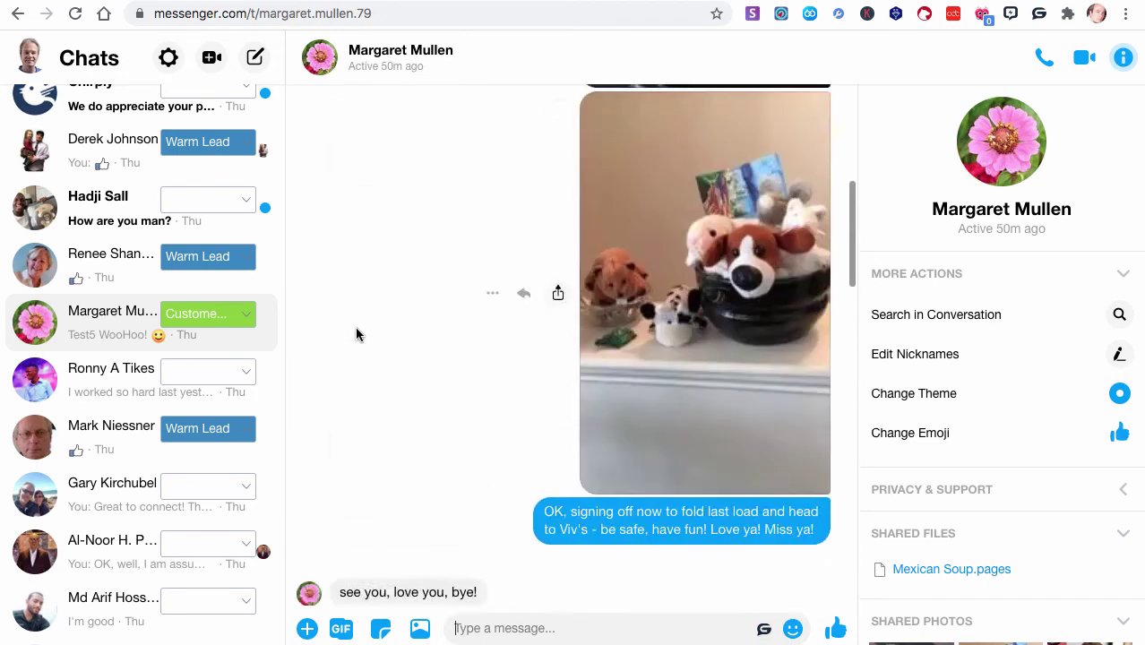
scroll(355, 334, "down", 10)
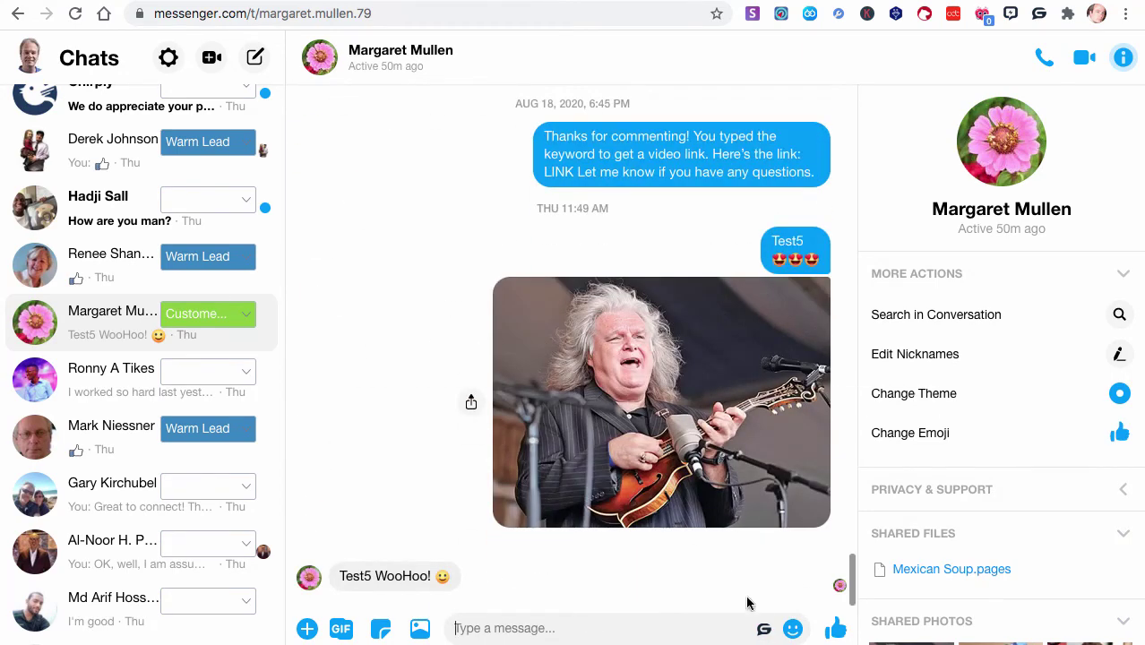
left_click(764, 632)
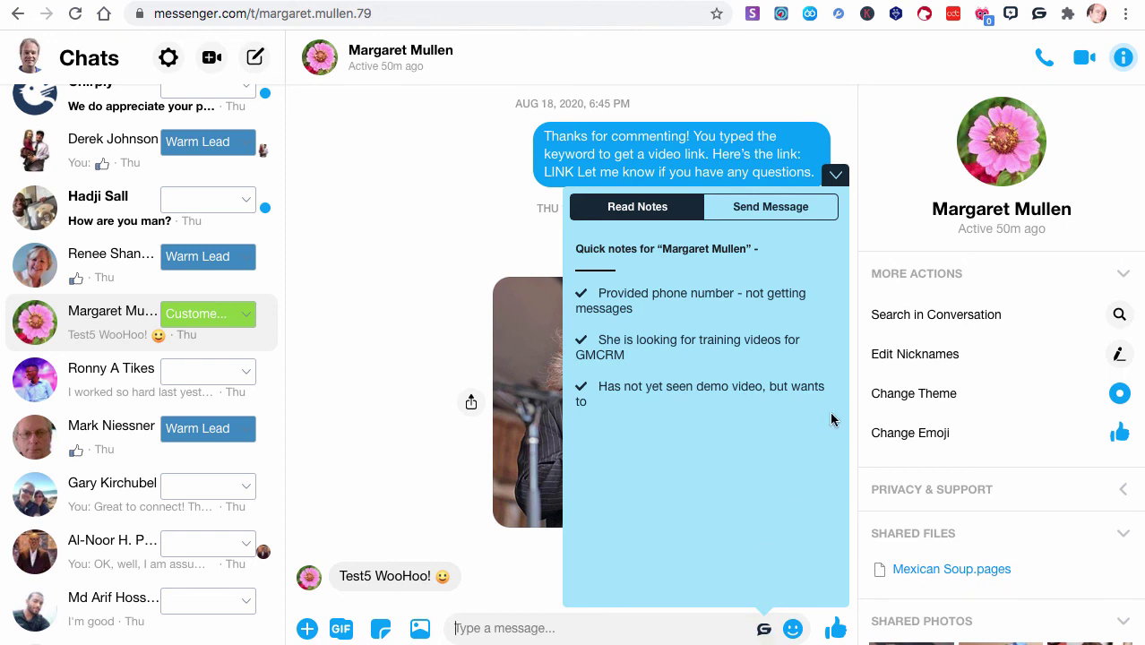
Browse the Prospects, Warm Leads and Customers template categories
left_click(751, 222)
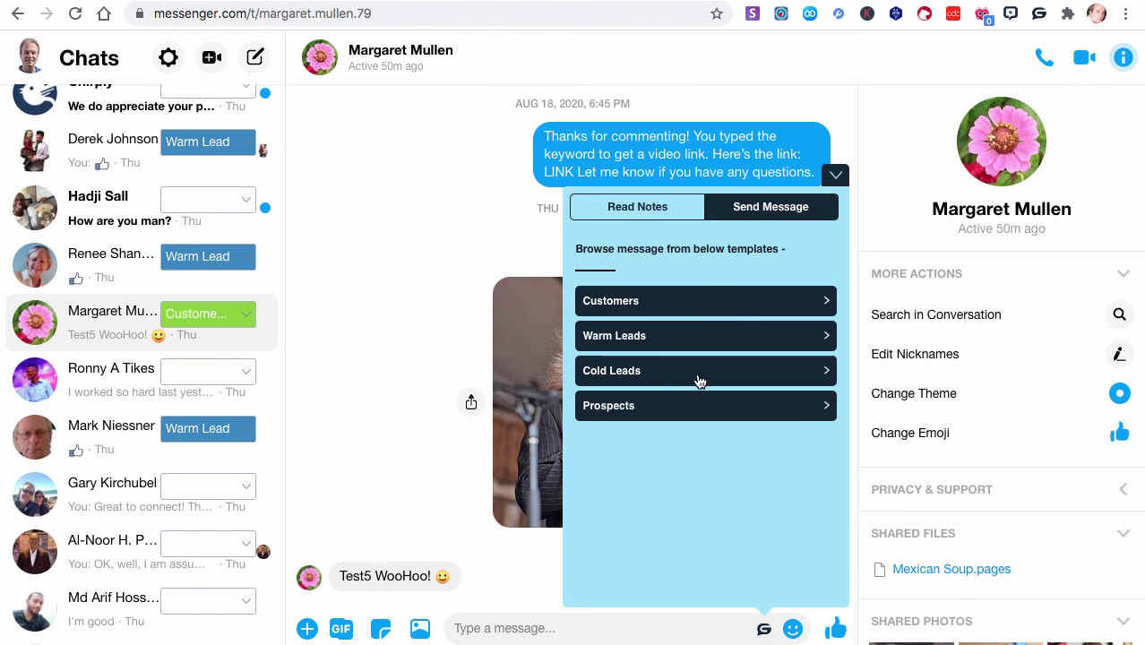
left_click(820, 408)
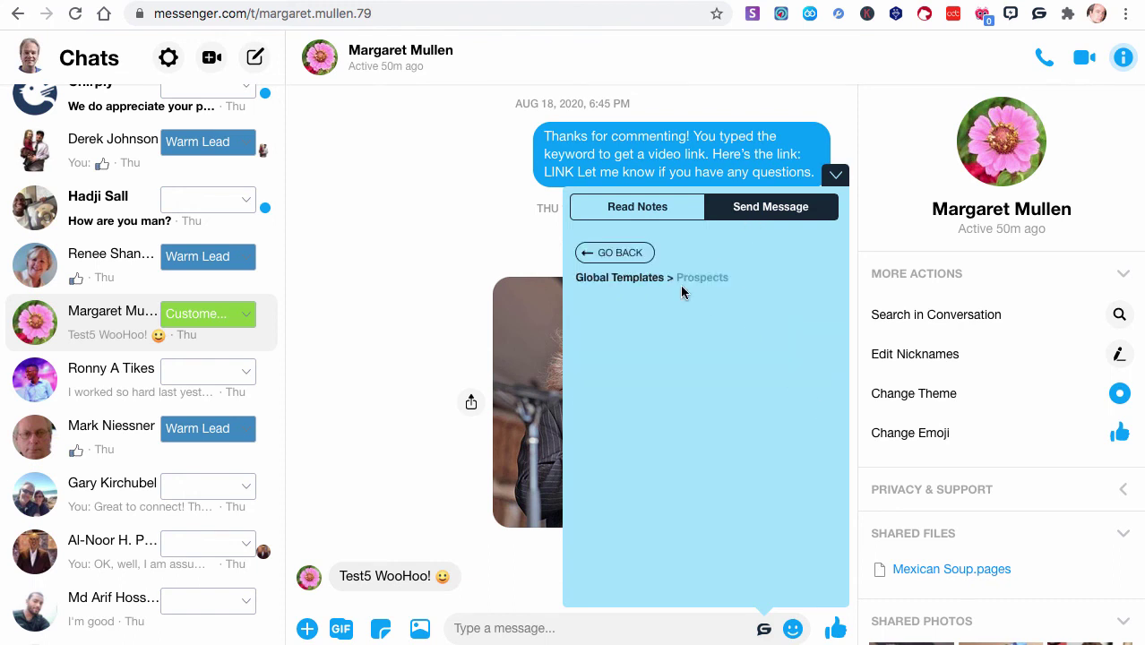
left_click(625, 257)
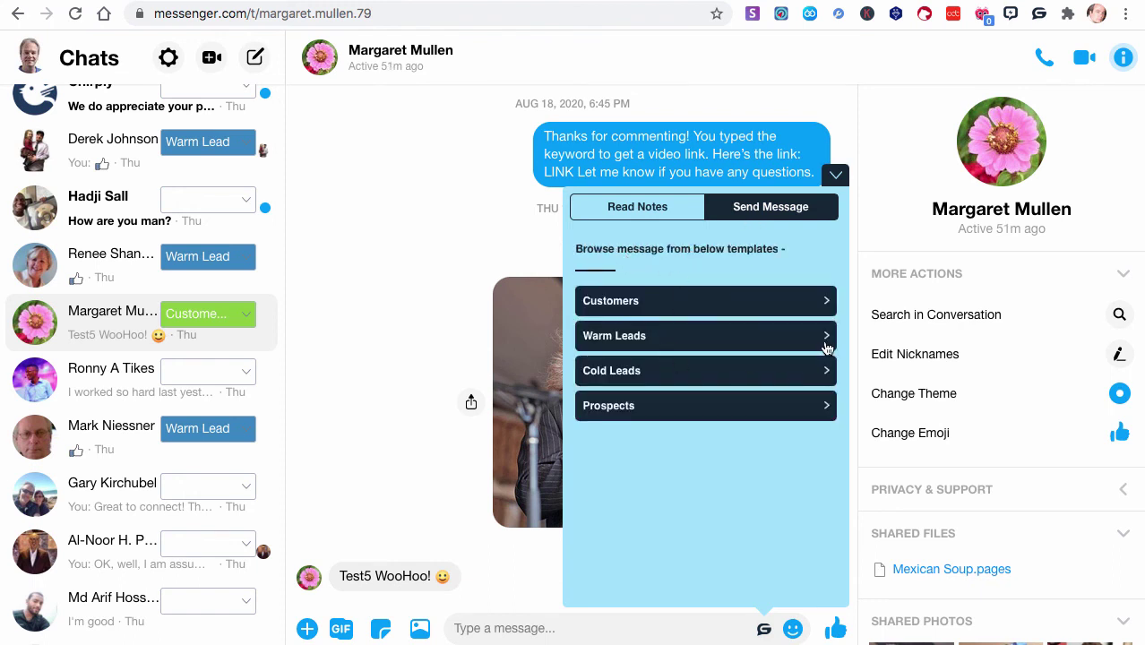
left_click(827, 346)
left_click(620, 255)
left_click(663, 337)
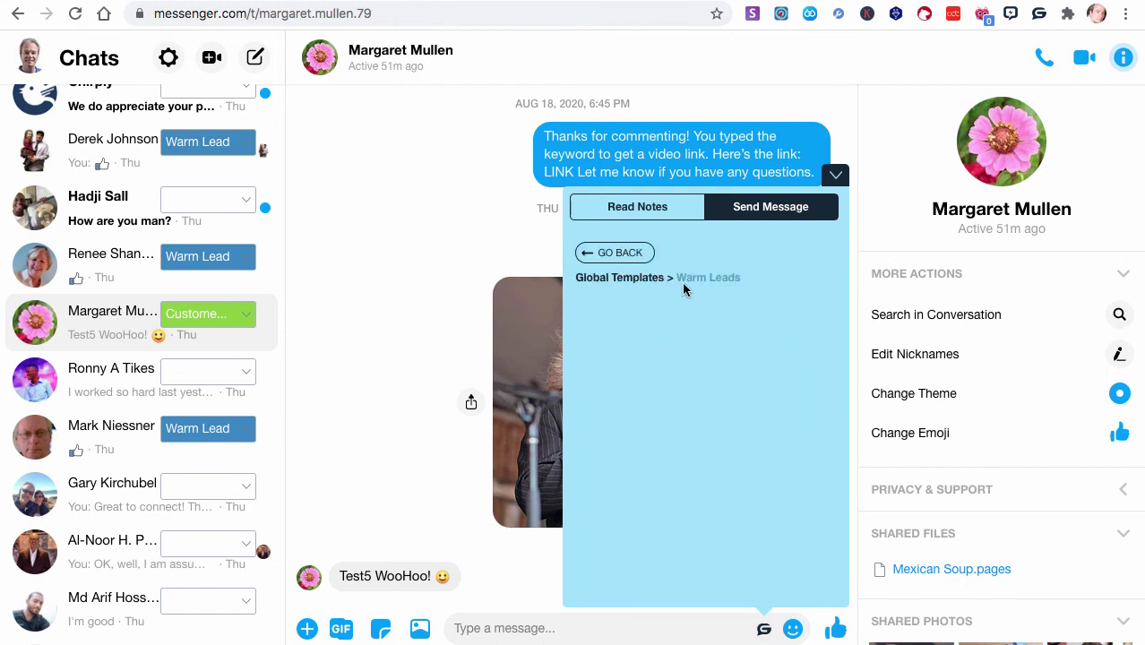
left_click(624, 259)
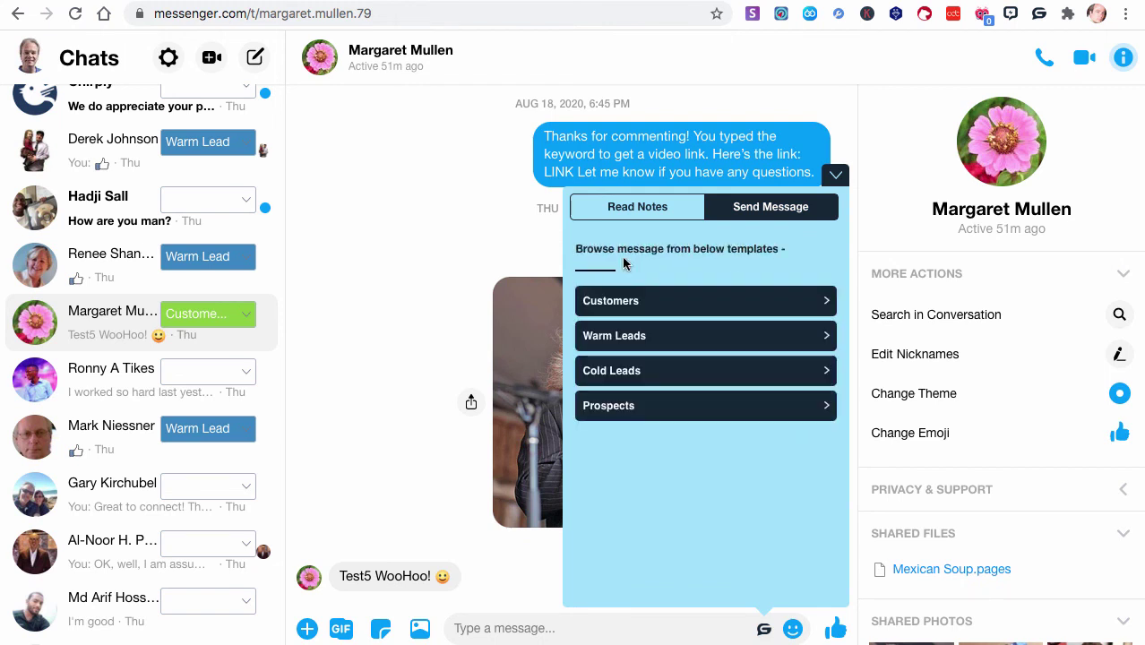
left_click(671, 299)
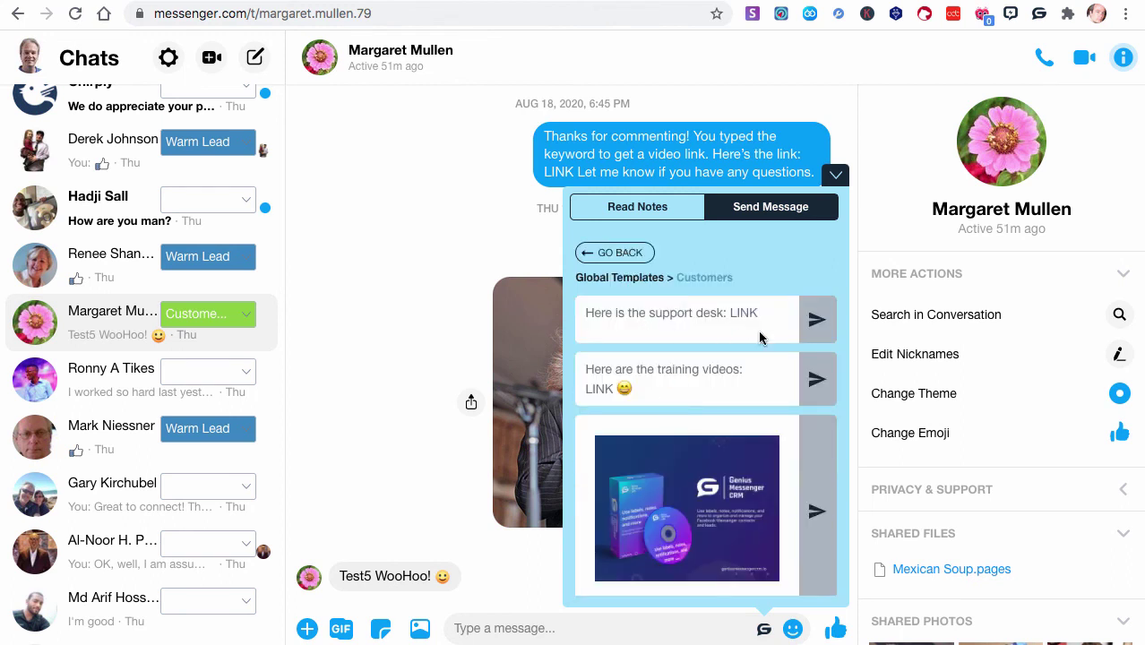
Insert the support desk template, delete it, and leave the message box empty
left_click(817, 320)
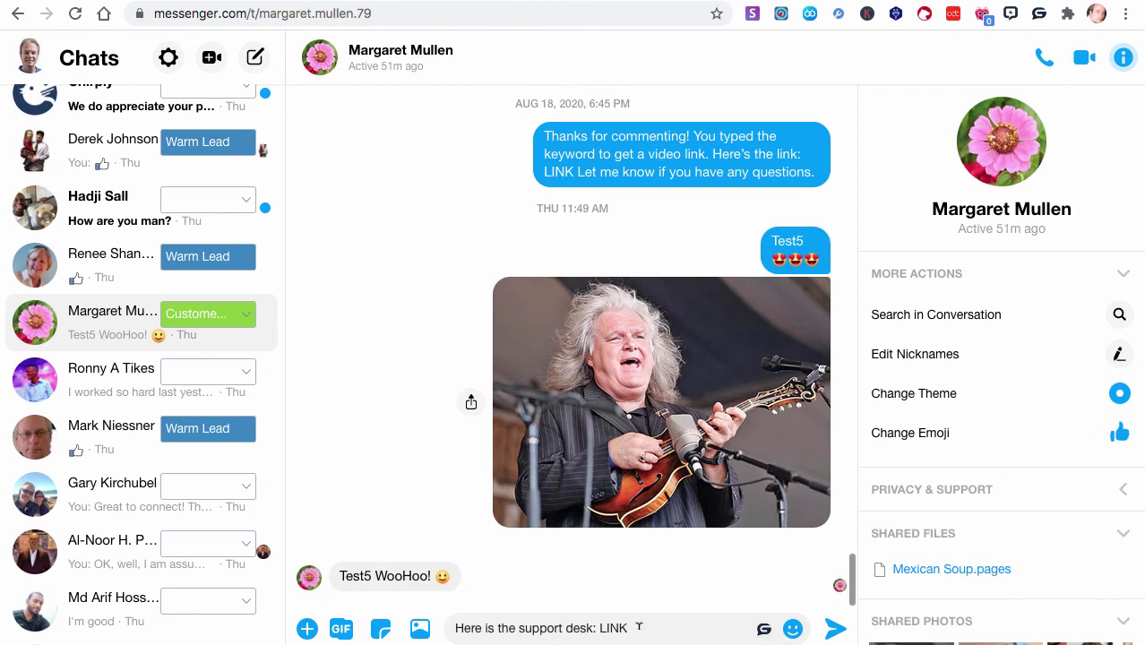
left_click_drag(629, 629, 444, 632)
key("BackSpace")
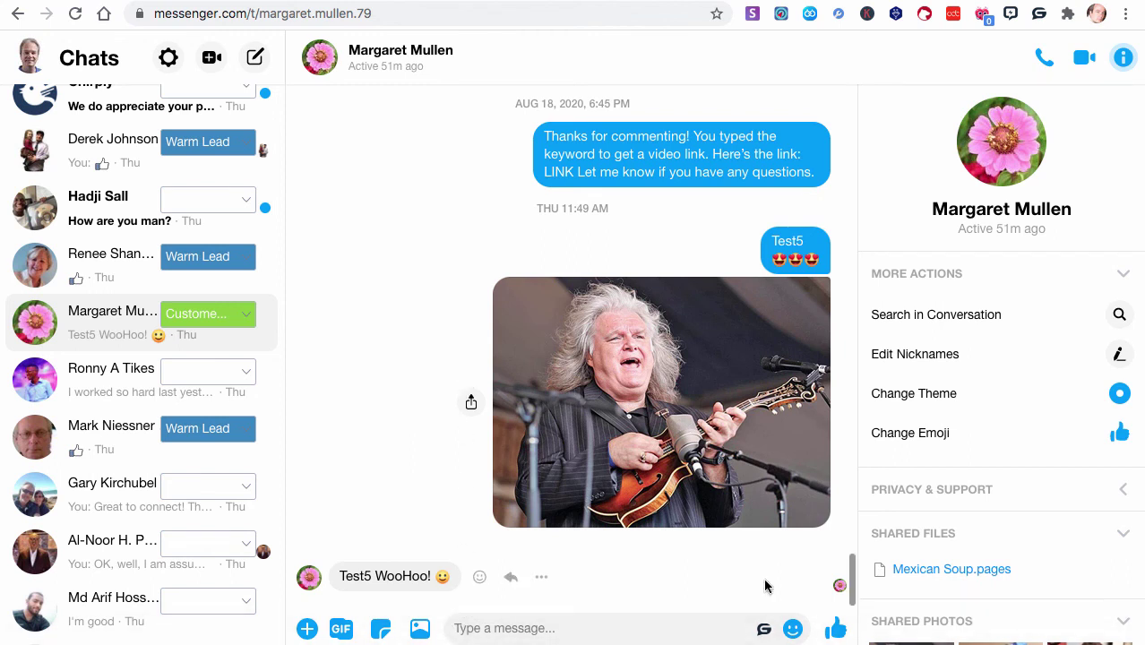
left_click(765, 630)
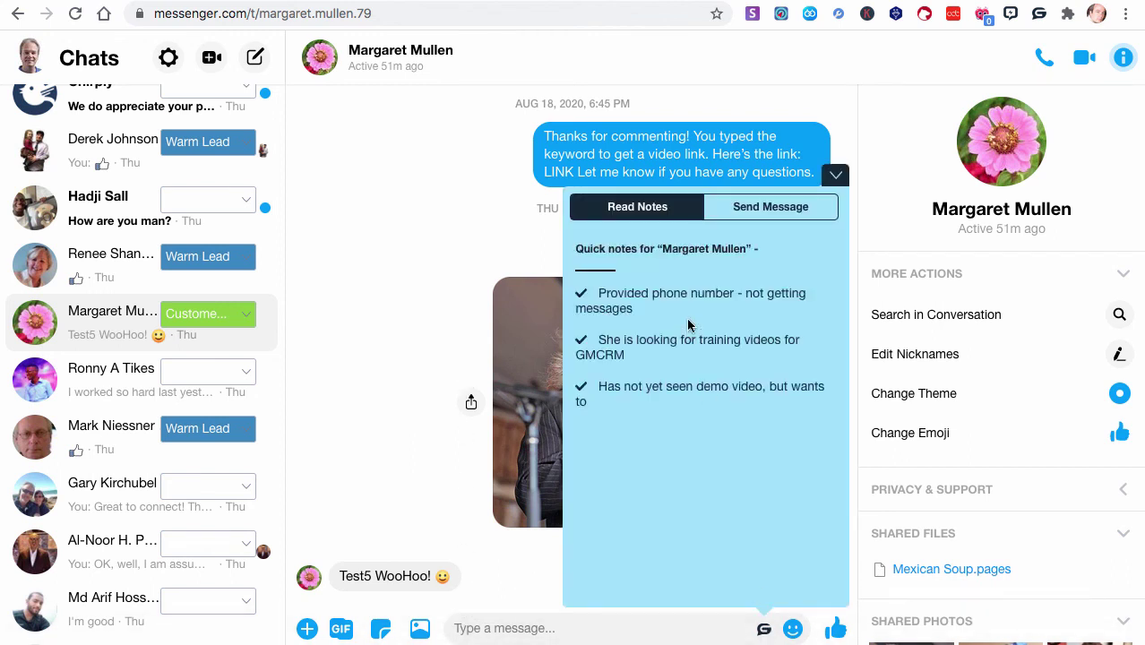
left_click(772, 212)
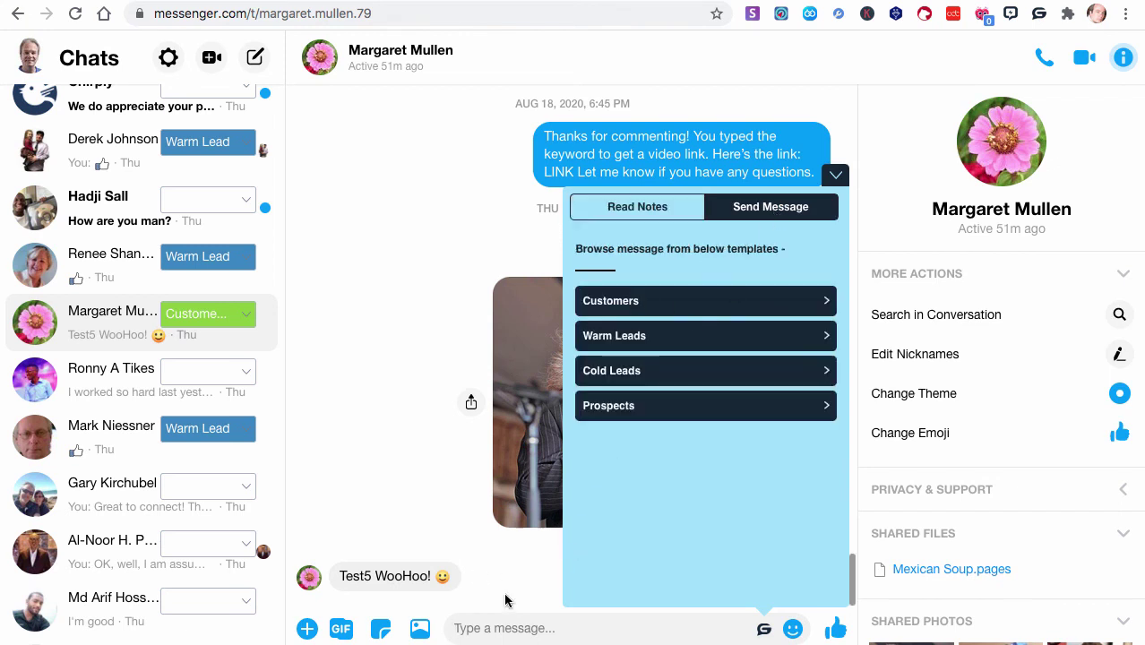
left_click(484, 620)
Bring up the label dashboard with its six colour-coded labels and scan the chat list
left_click(1039, 16)
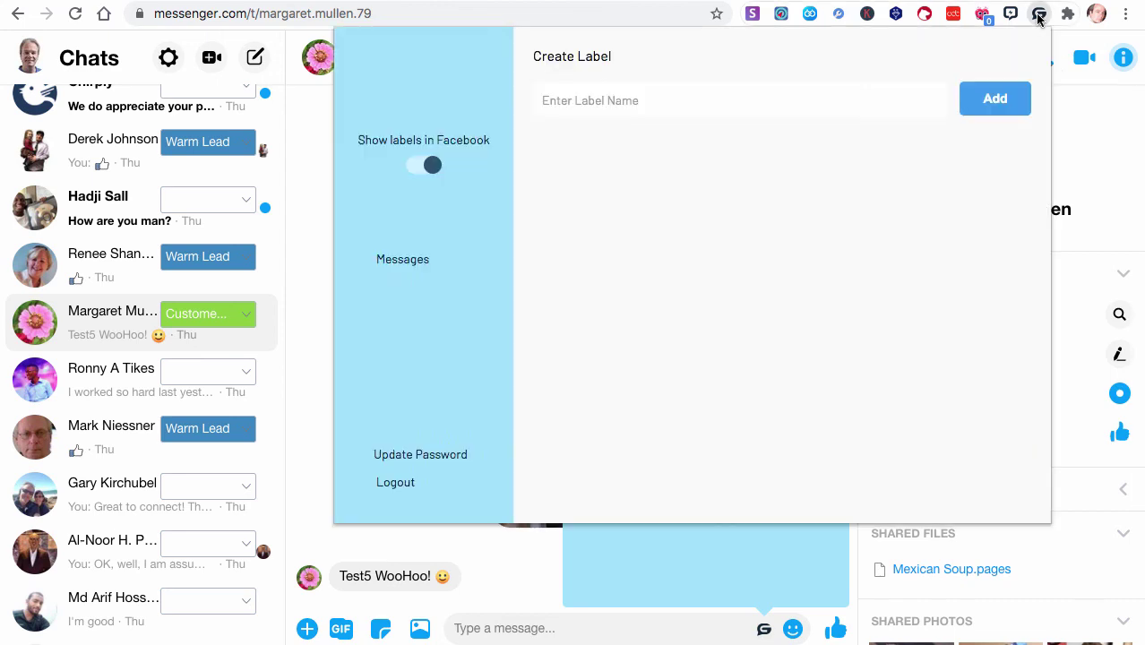
left_click(674, 215)
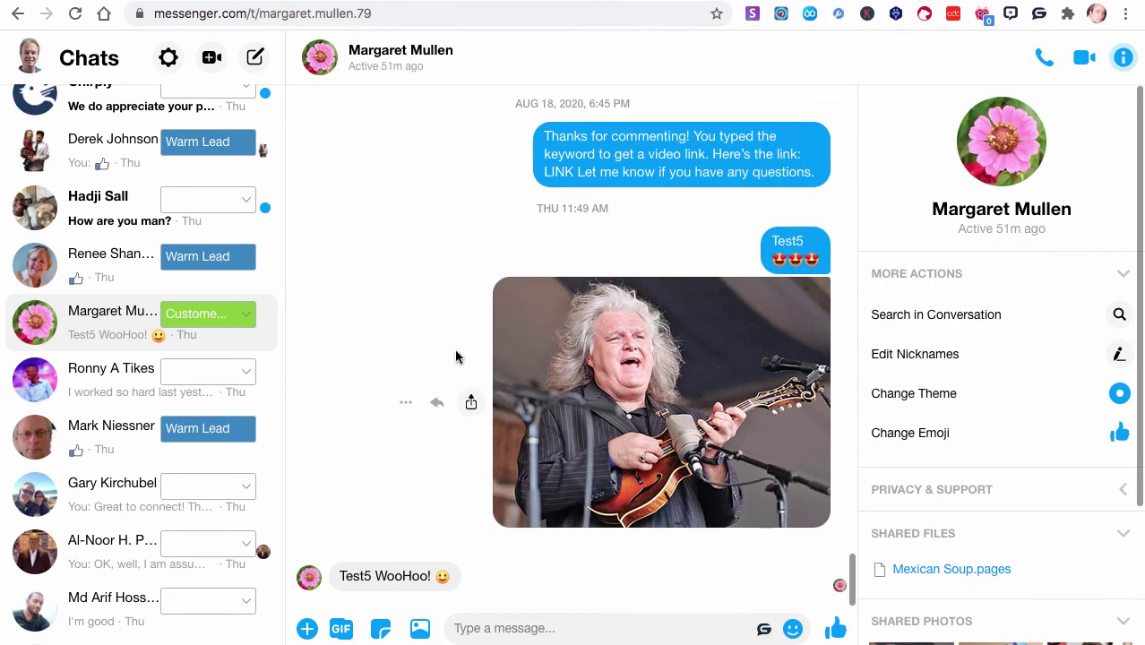
scroll(454, 351, "up", 2)
scroll(223, 318, "up", 3)
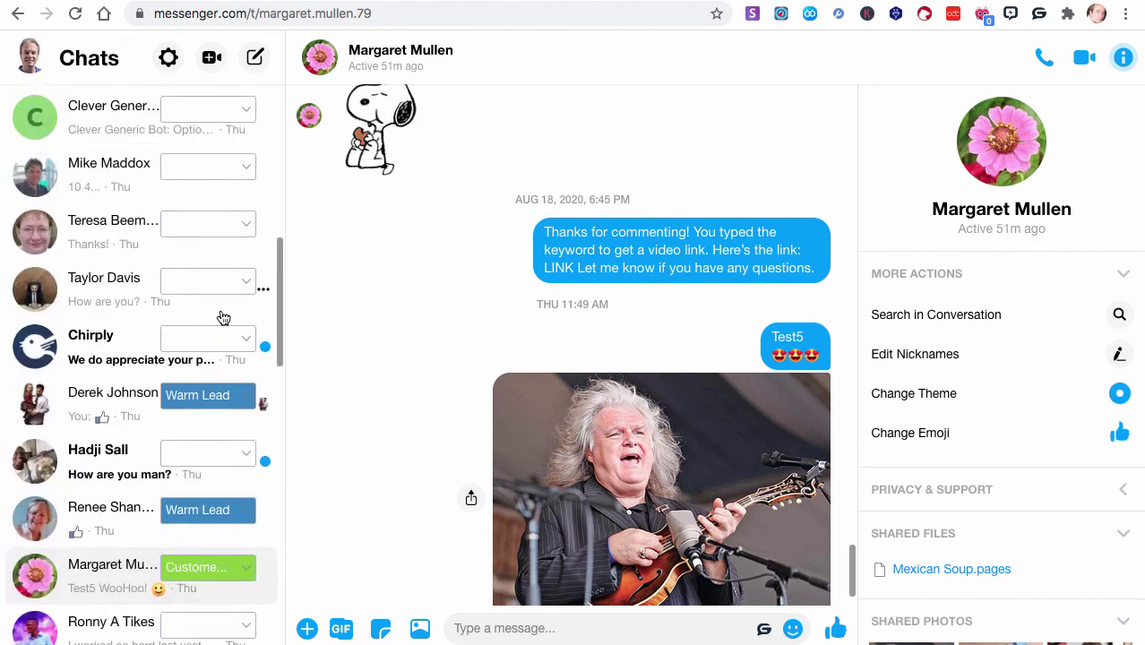
scroll(223, 318, "up", 2)
scroll(223, 318, "down", 3)
scroll(223, 318, "down", 3)
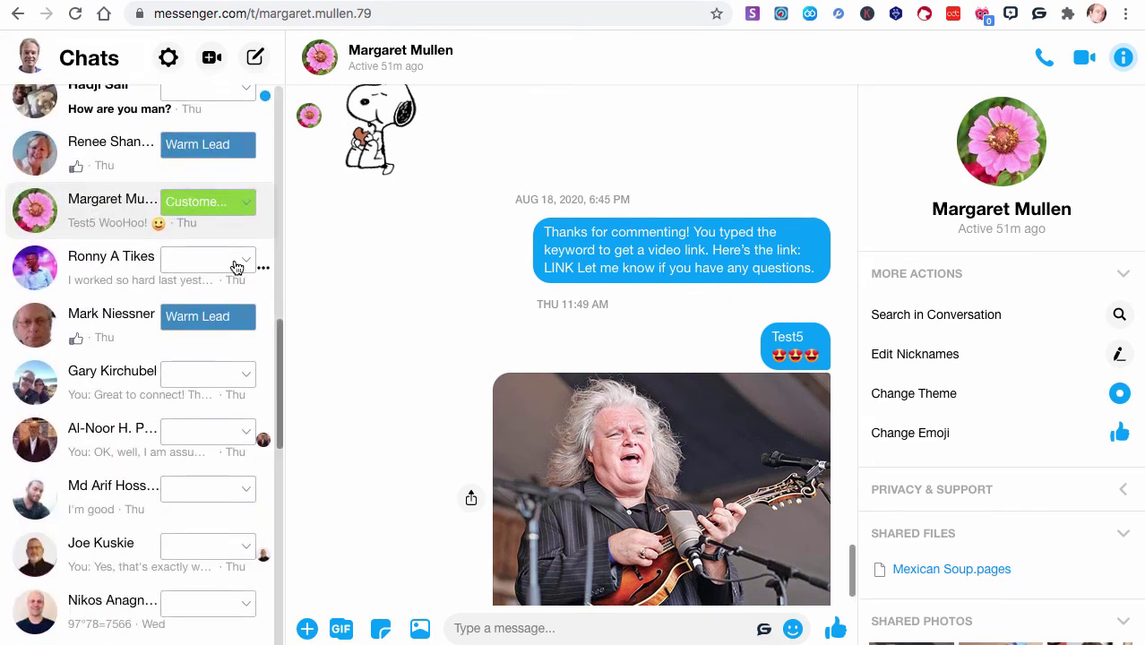
Turn 'Show labels in Facebook' off and back on so chats keep their labels
left_click(1040, 12)
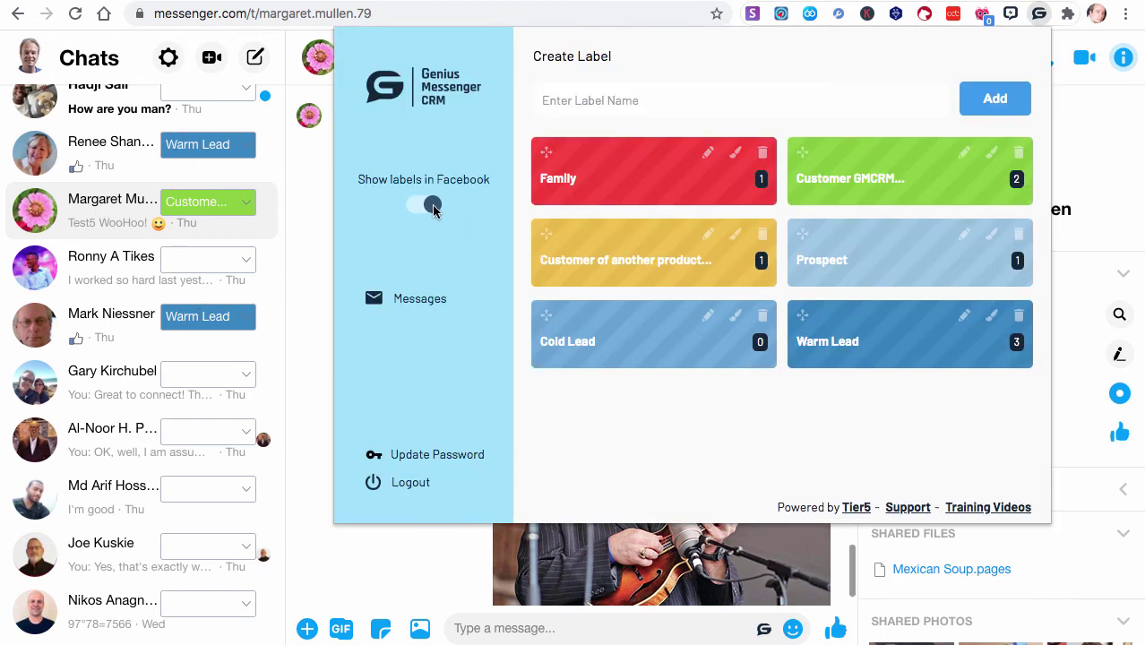
left_click(427, 205)
scroll(123, 327, "up", 10)
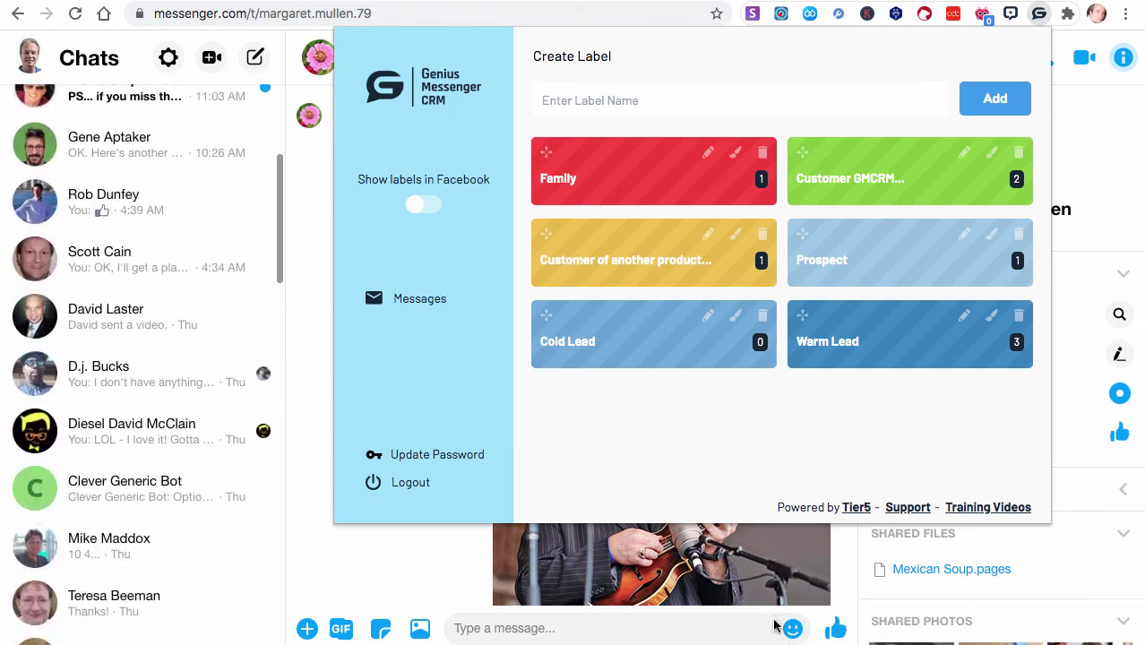
left_click(429, 204)
scroll(185, 360, "up", 5)
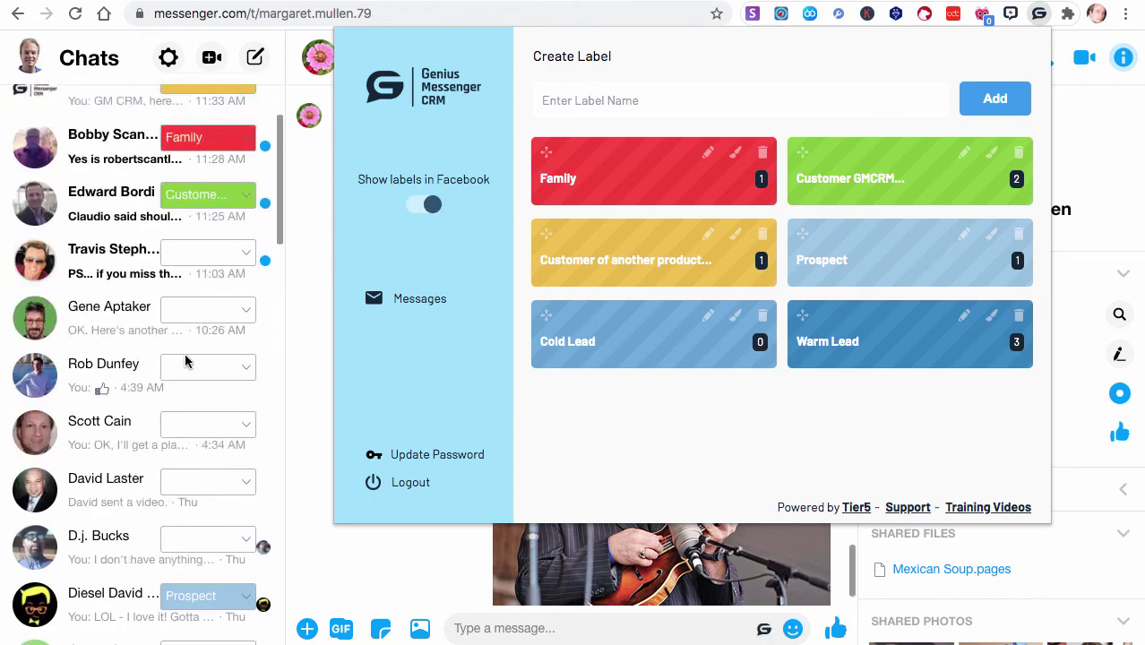